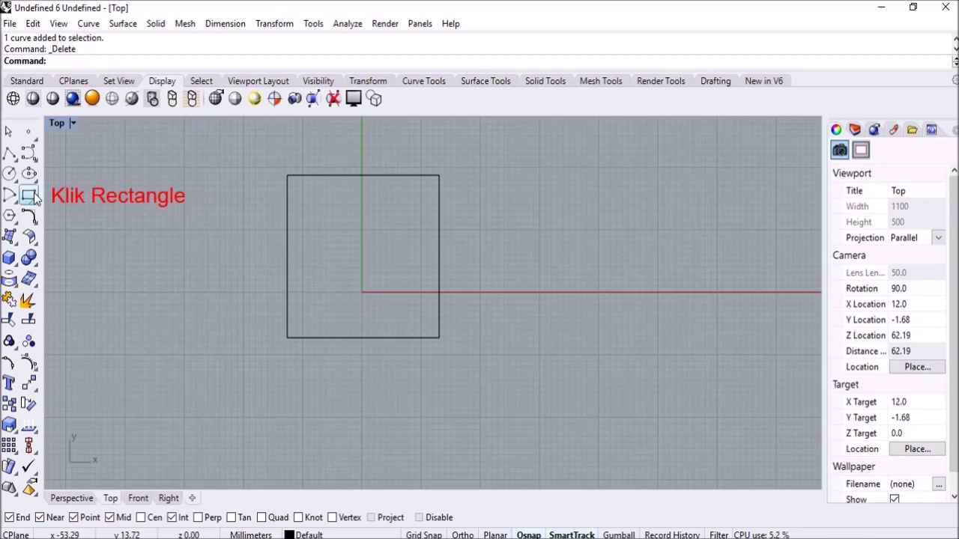
# Fillet the two upper corners of the rectangle with a radius of 8 mm
pyautogui.click(390, 176)
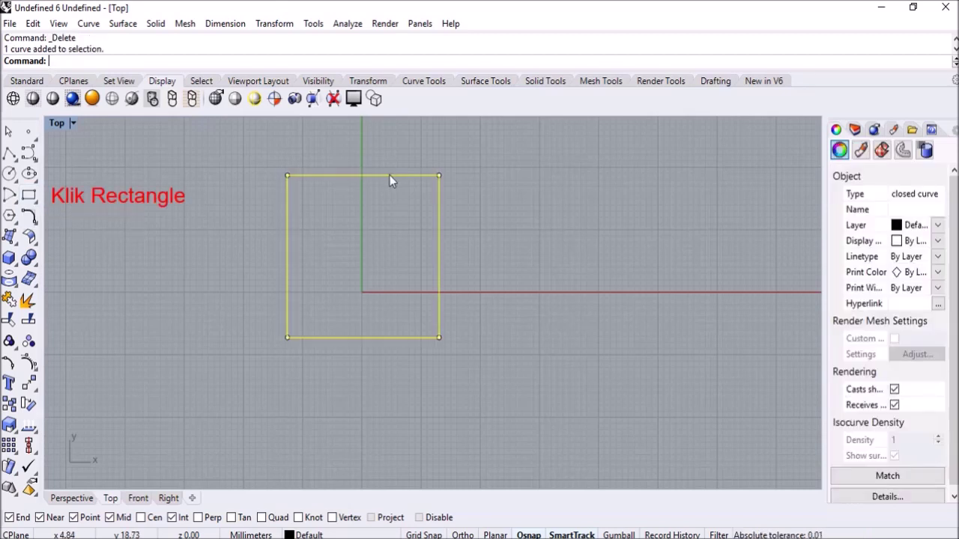
pyautogui.click(30, 218)
pyautogui.write('8')
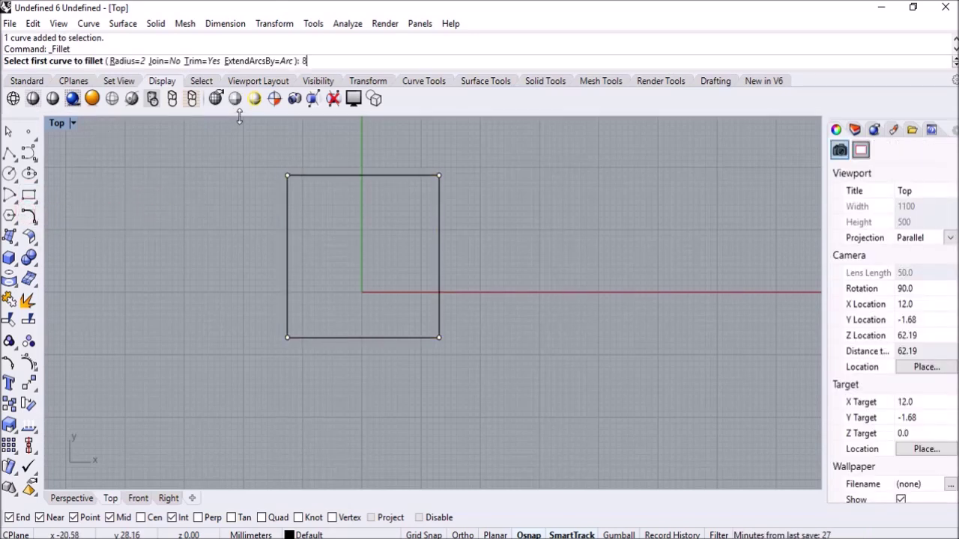
pyautogui.press('Return')
pyautogui.click(289, 215)
pyautogui.click(313, 178)
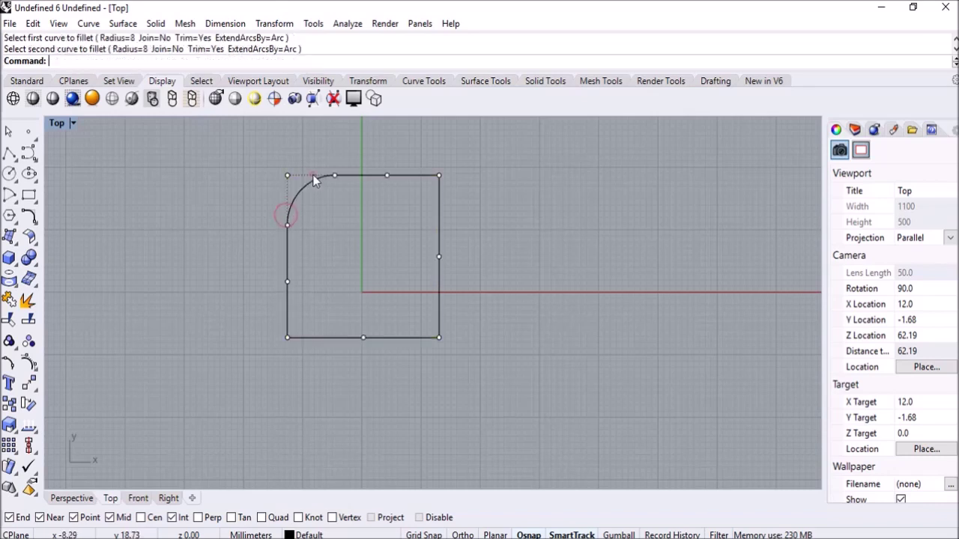
pyautogui.press('Return')
pyautogui.click(404, 175)
pyautogui.click(441, 219)
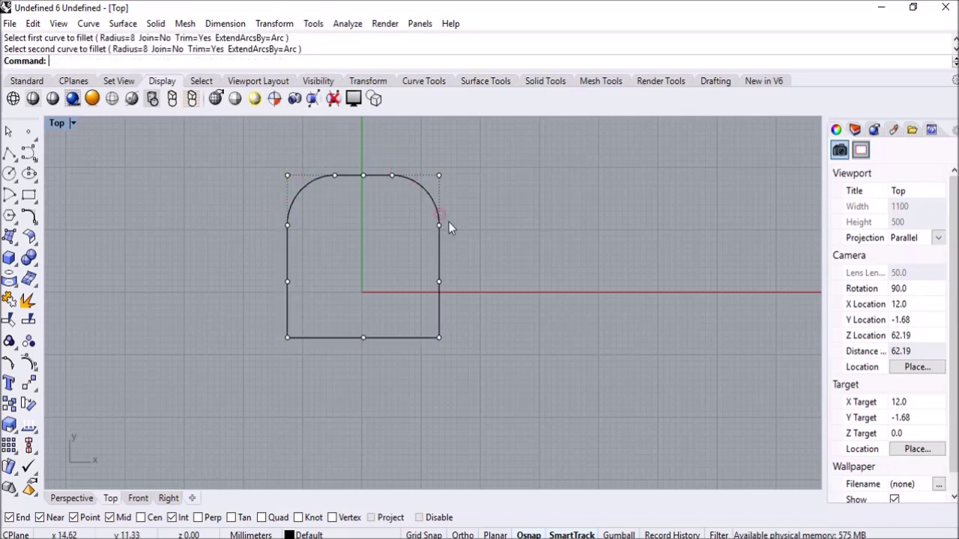
pyautogui.click(9, 131)
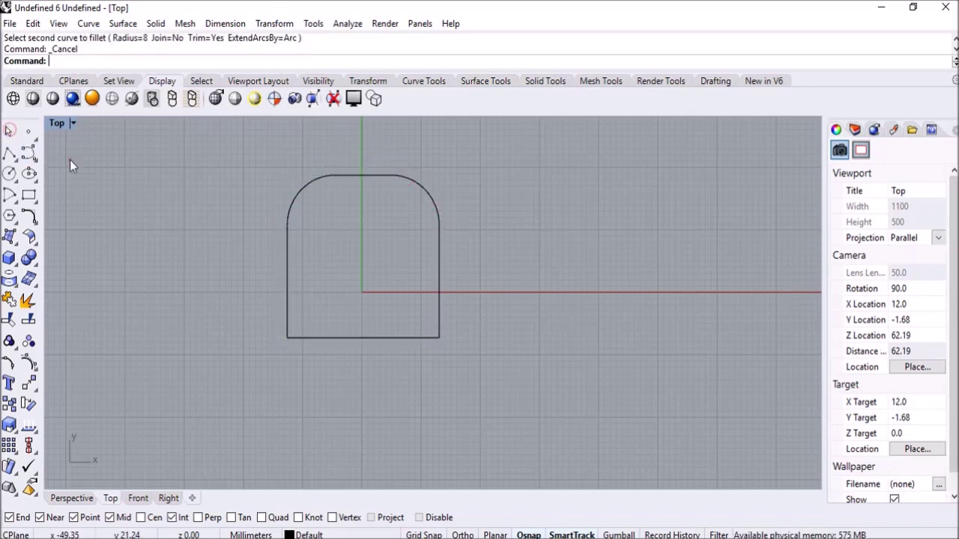
# Fillet the two lower corners of the profile with a radius of 2 mm
pyautogui.click(288, 317)
pyautogui.click(30, 216)
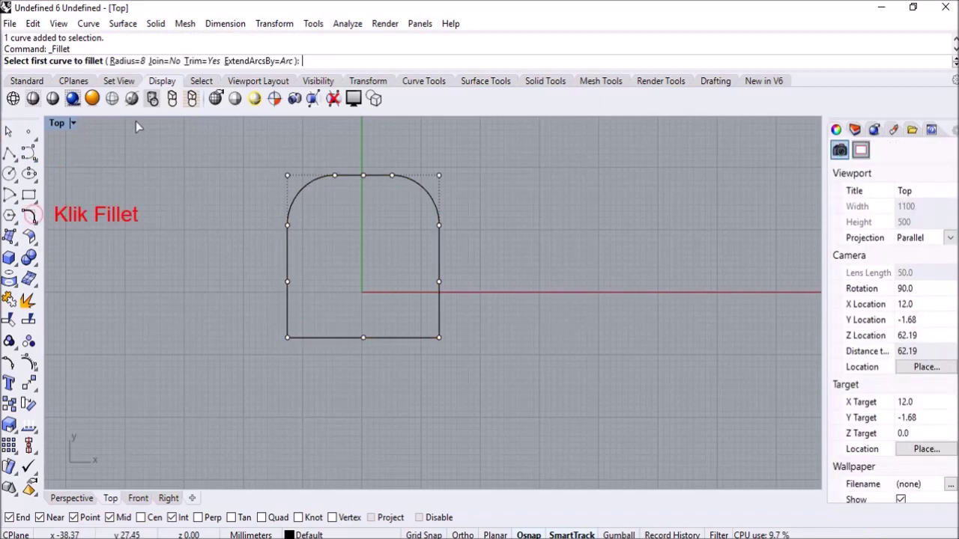
pyautogui.write('2')
pyautogui.press('Return')
pyautogui.write('2')
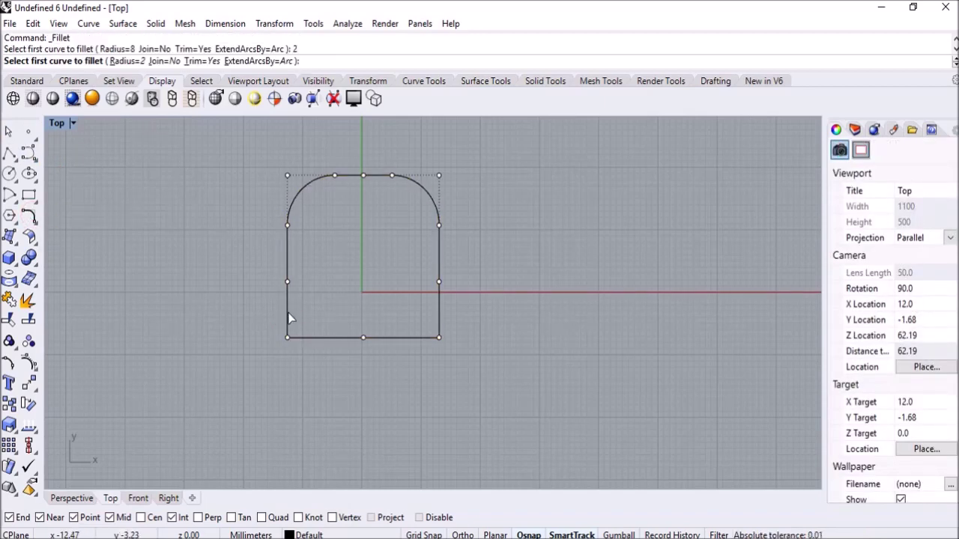
pyautogui.click(287, 312)
pyautogui.click(298, 338)
pyautogui.rightClick(412, 298)
pyautogui.click(427, 337)
pyautogui.click(439, 322)
pyautogui.press('Escape')
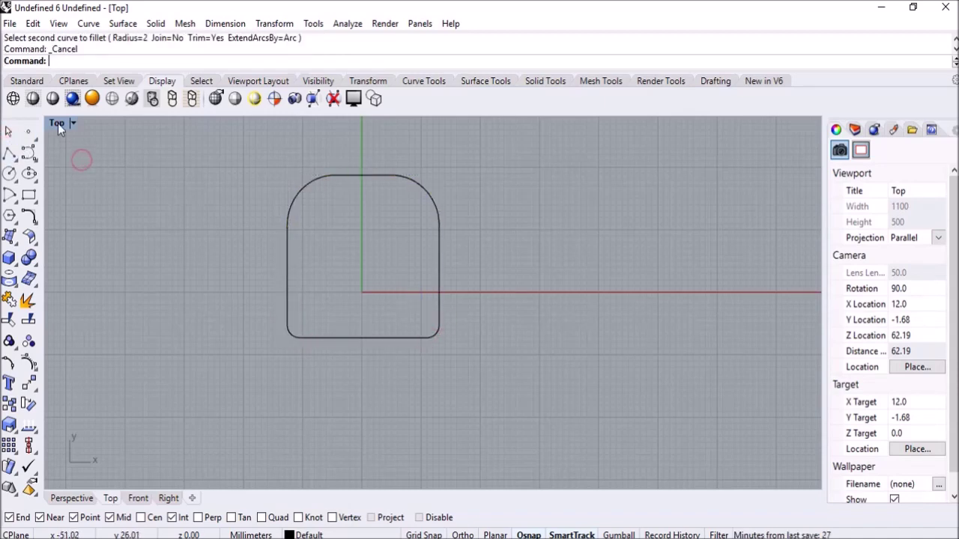
# Raise the rounded profile above the ground plane in the Right view and paste a copy of it in place
pyautogui.doubleClick(58, 122)
pyautogui.doubleClick(449, 311)
pyautogui.moveTo(482, 404); pyautogui.dragTo(470, 197)
pyautogui.hotkey('ctrl', 'c')
pyautogui.hotkey('ctrl', 'v')
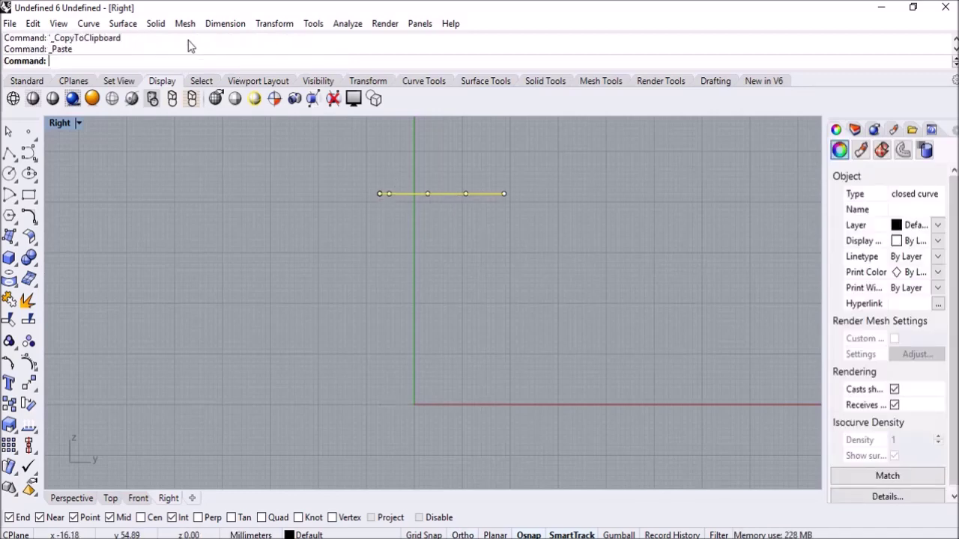
# Extrude the raised profile straight down into a thin solid lid
pyautogui.click(155, 24)
pyautogui.click(274, 286)
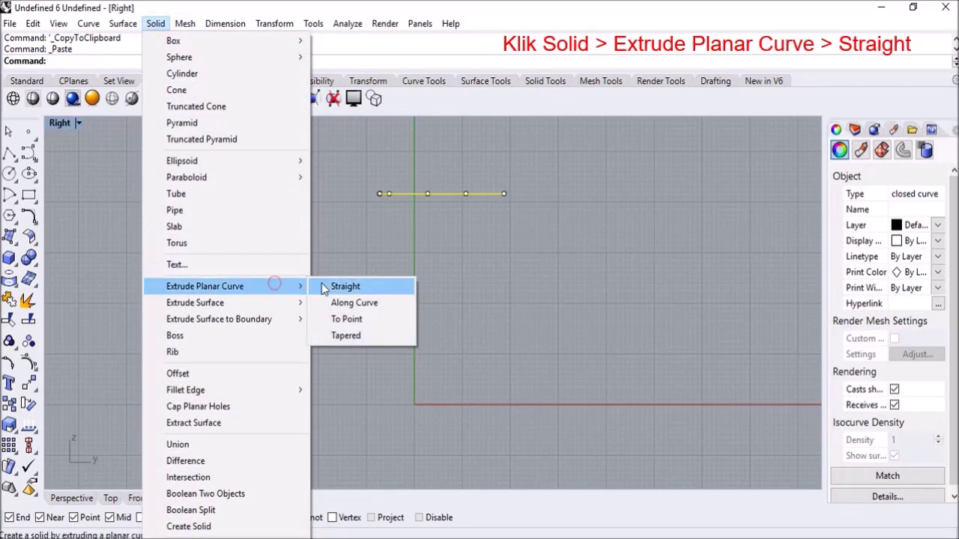
pyautogui.click(344, 286)
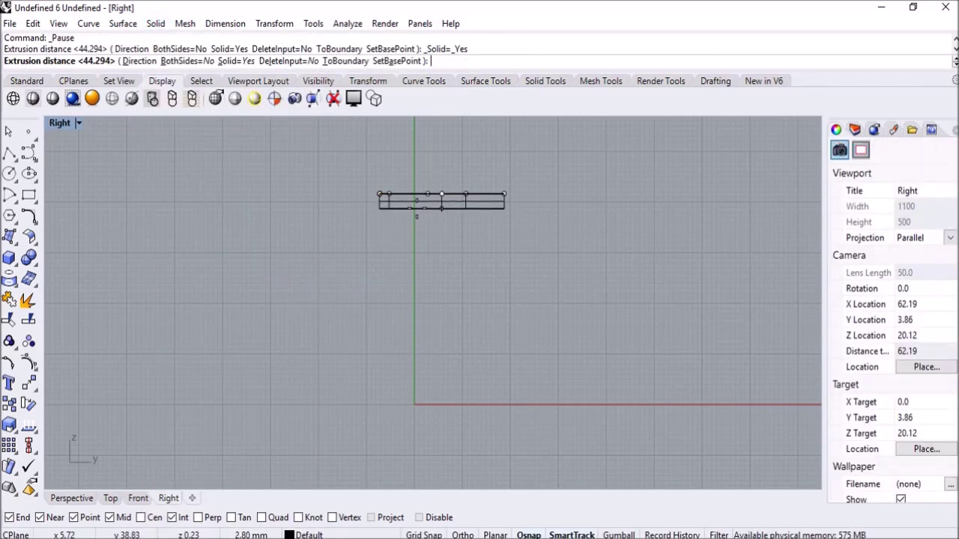
pyautogui.press('Return')
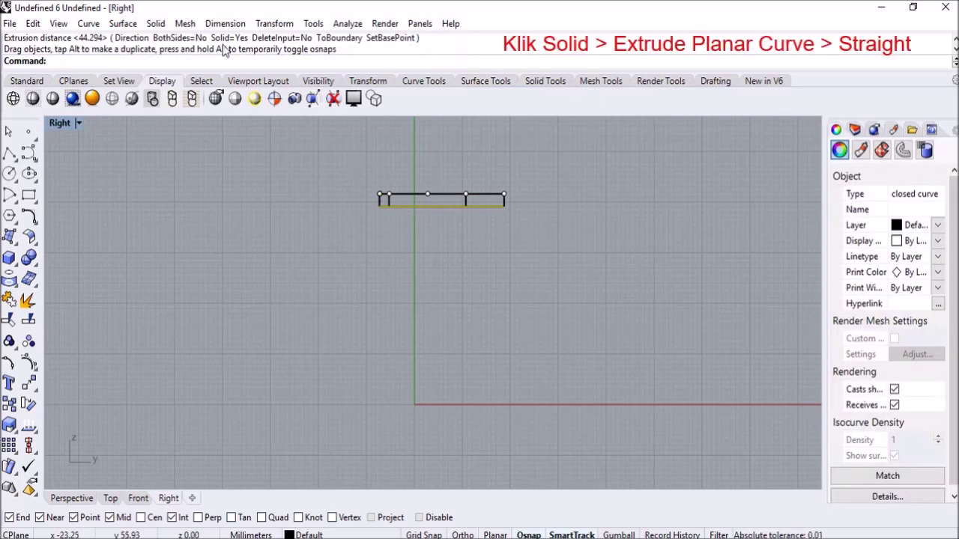
# Extrude the profile at the lid's underside straight down to the ground plane as the solid body
pyautogui.click(155, 23)
pyautogui.moveTo(257, 284)
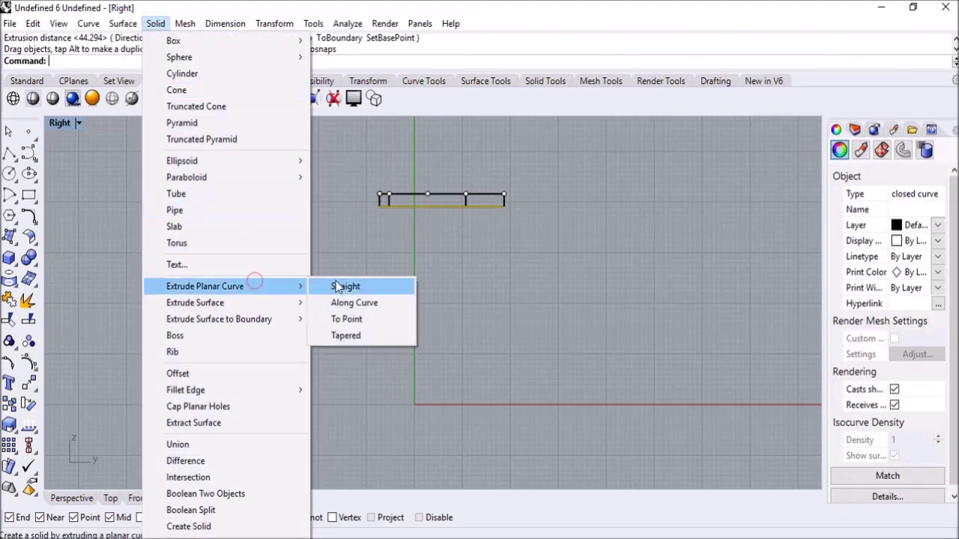
pyautogui.click(337, 286)
pyautogui.moveTo(589, 274); pyautogui.dragTo(521, 298, button='right')
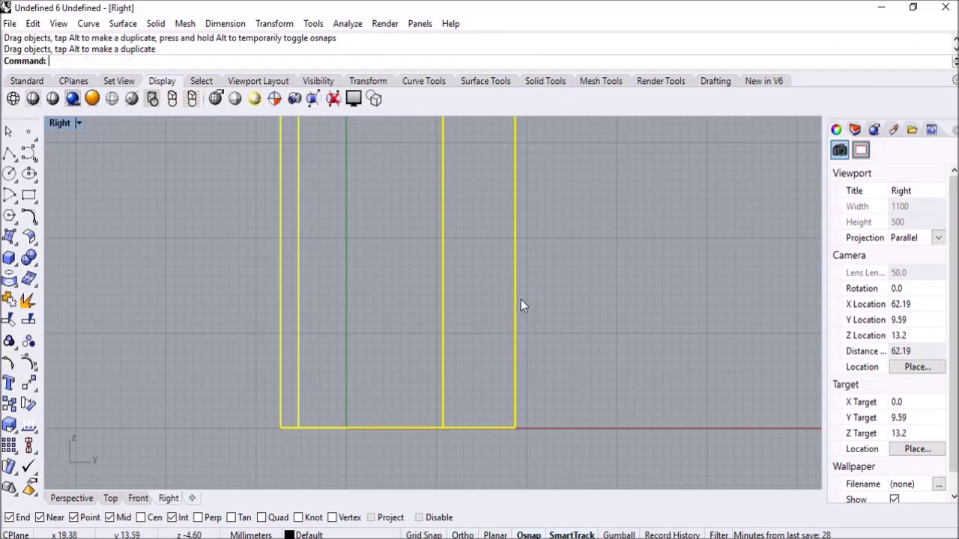
pyautogui.press('Escape')
pyautogui.doubleClick(63, 123)
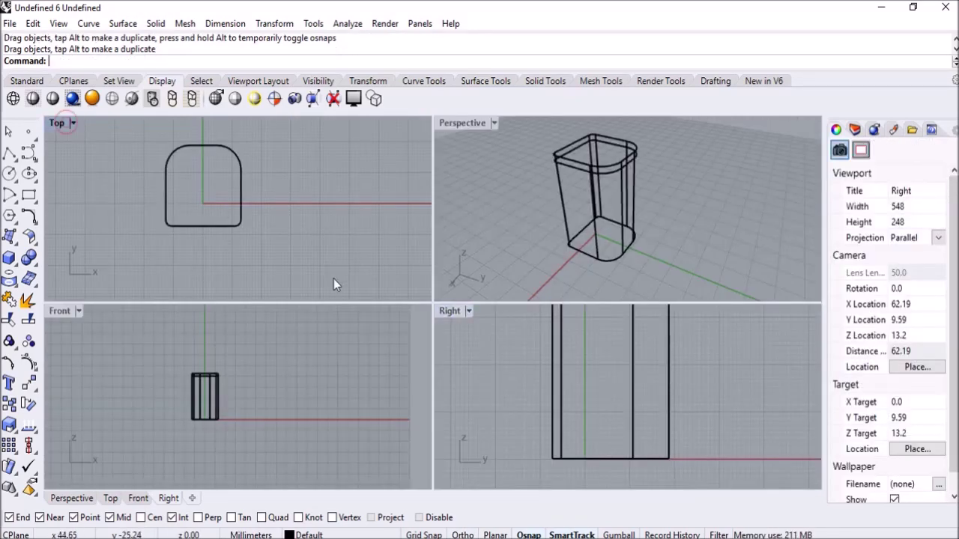
# Draw a rectangle about 20 mm wide on the lower part of the body in the Front view
pyautogui.doubleClick(63, 310)
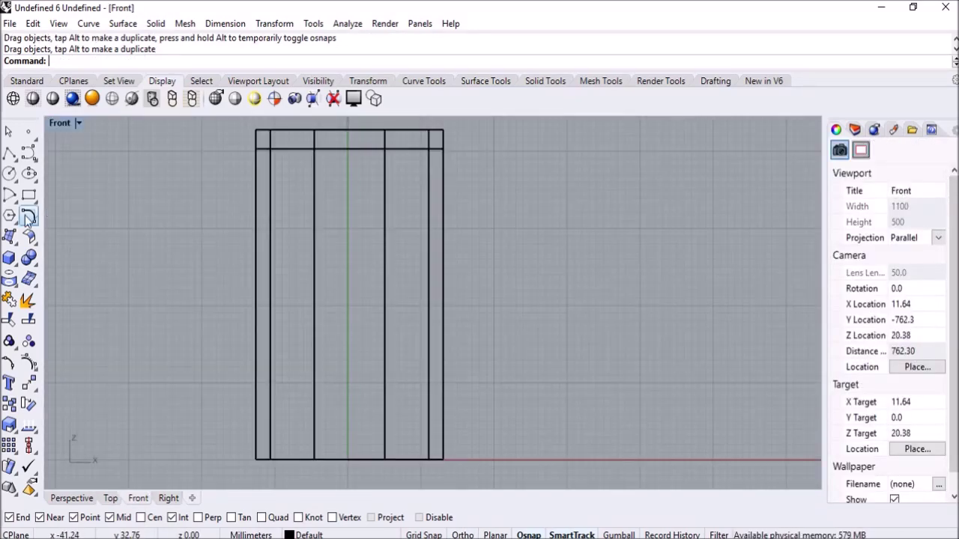
pyautogui.click(34, 196)
pyautogui.scroll(8, 292, 274)
pyautogui.click(231, 171)
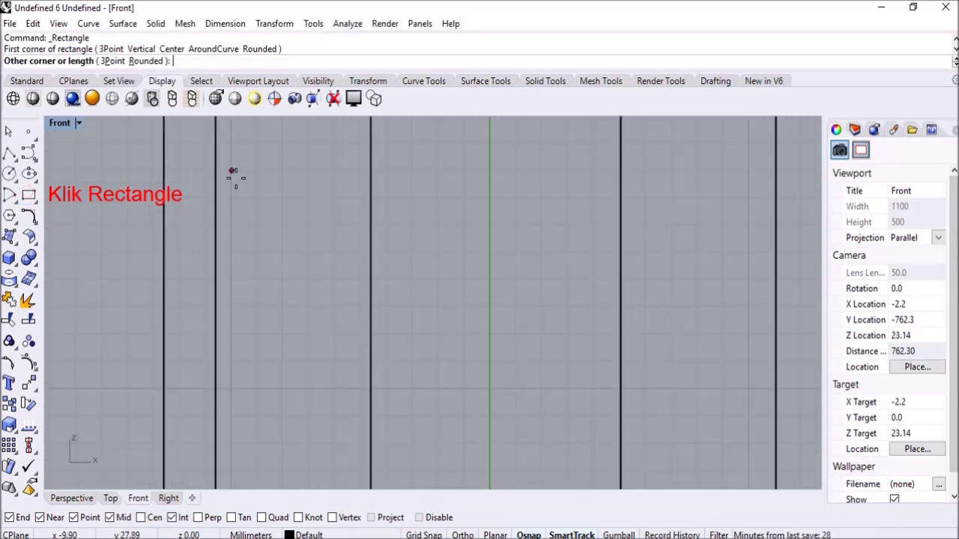
pyautogui.scroll(-2, 557, 395)
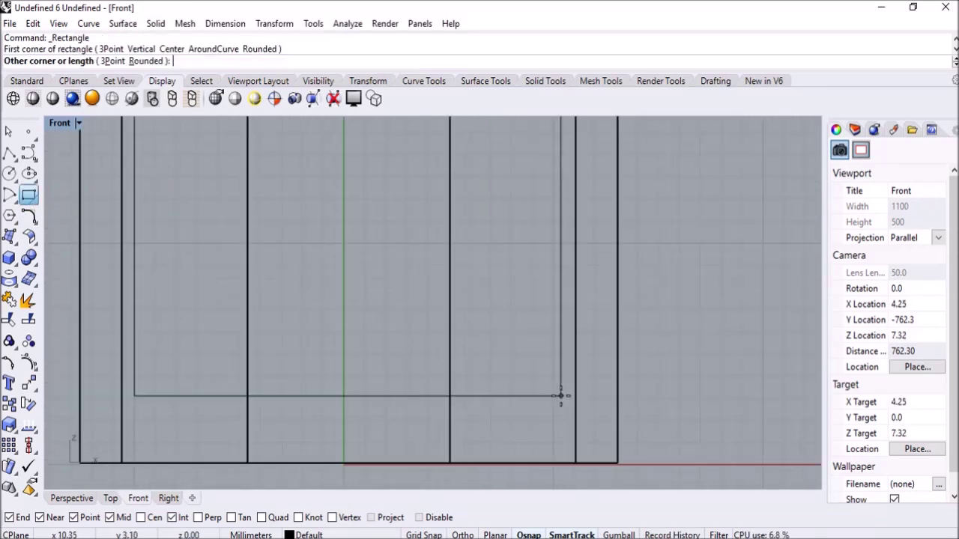
pyautogui.click(560, 395)
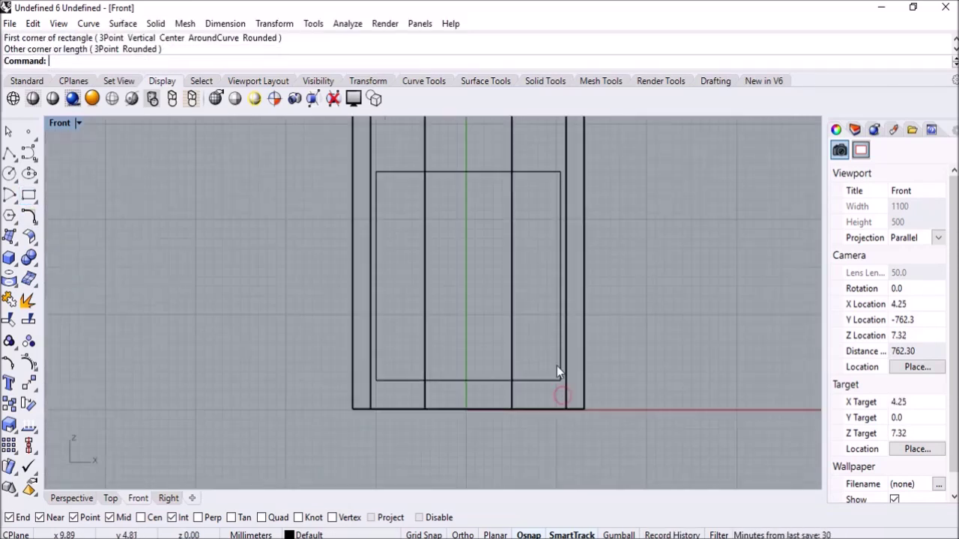
# Extrude the front rectangle straight into a solid box that reaches into the lower body
pyautogui.scroll(-5, 549, 345)
pyautogui.click(156, 23)
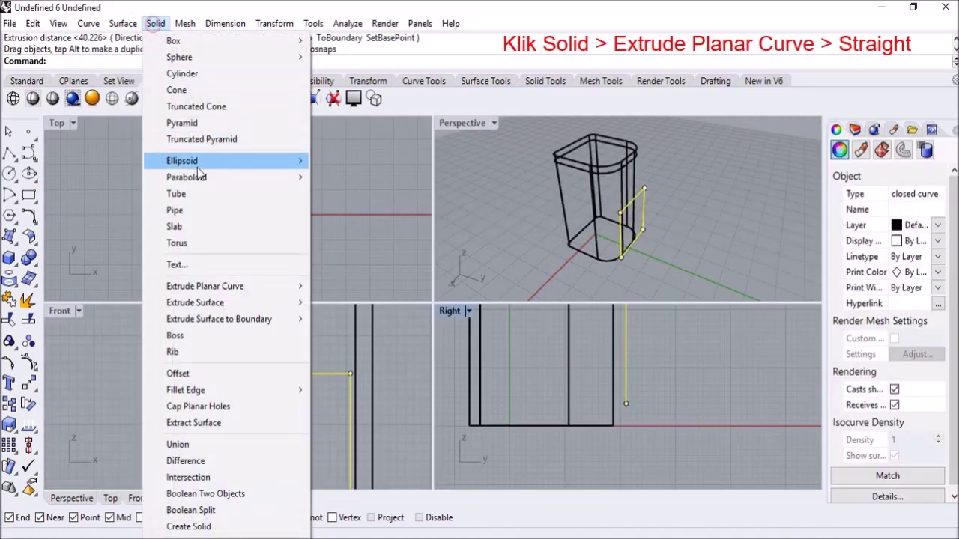
pyautogui.moveTo(248, 286)
pyautogui.click(313, 287)
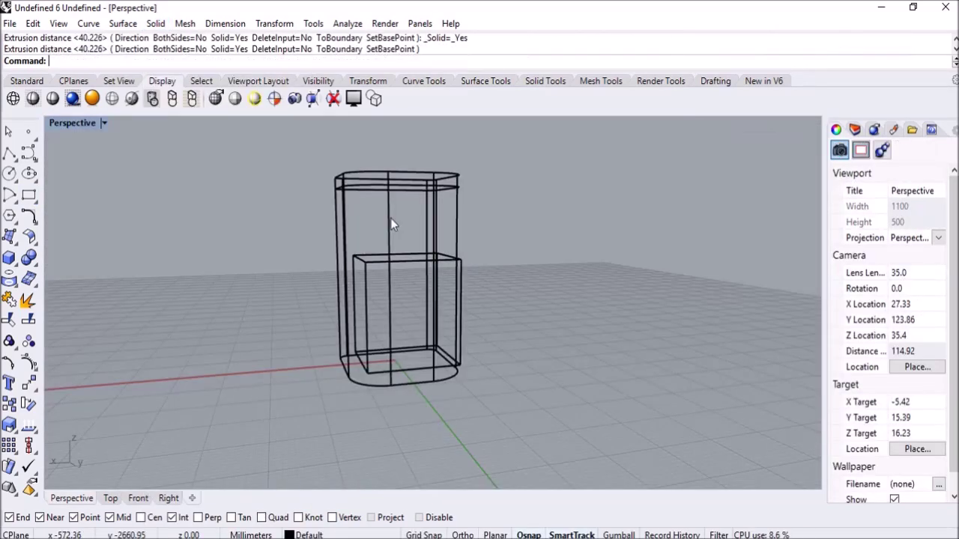
# Subtract the box from the body with a Boolean difference to cut the front recess
pyautogui.click(390, 218)
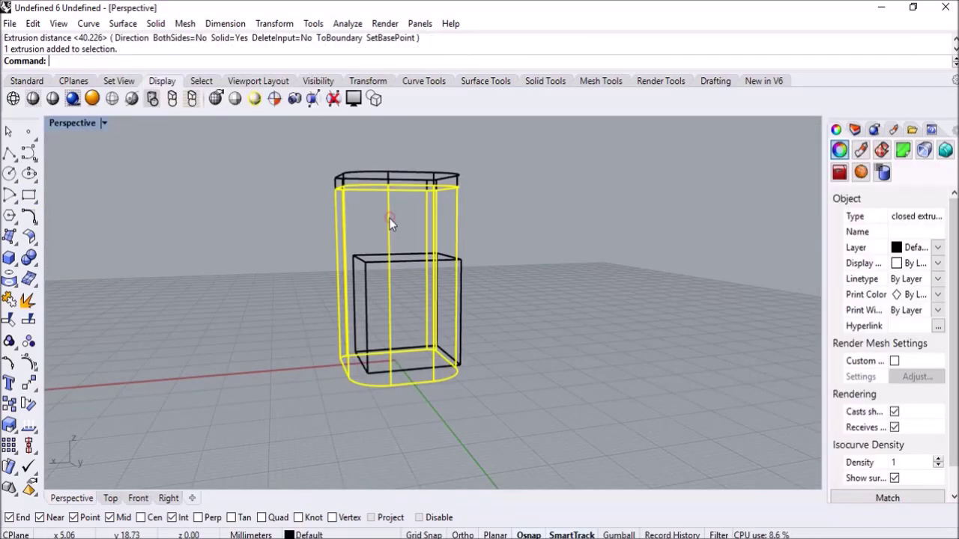
pyautogui.click(29, 257)
pyautogui.click(70, 263)
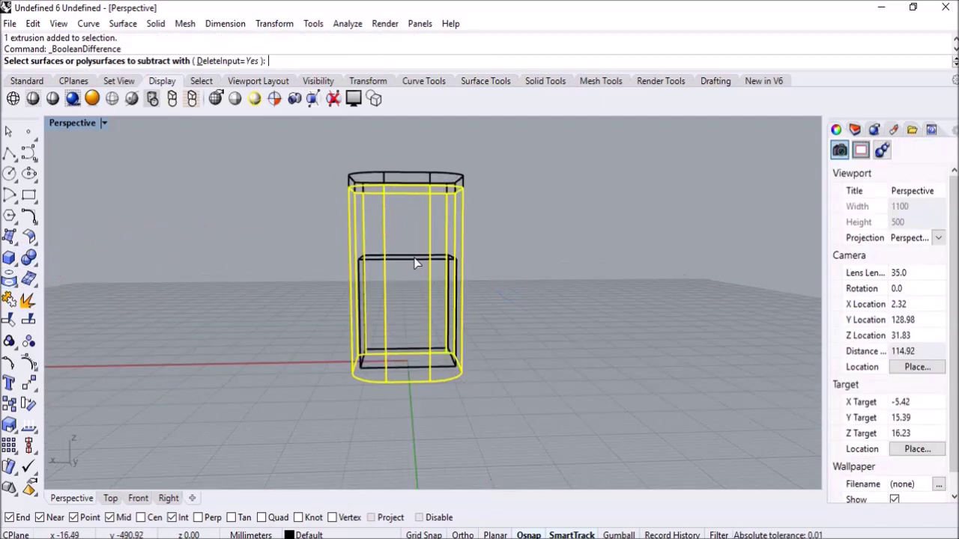
pyautogui.click(416, 260)
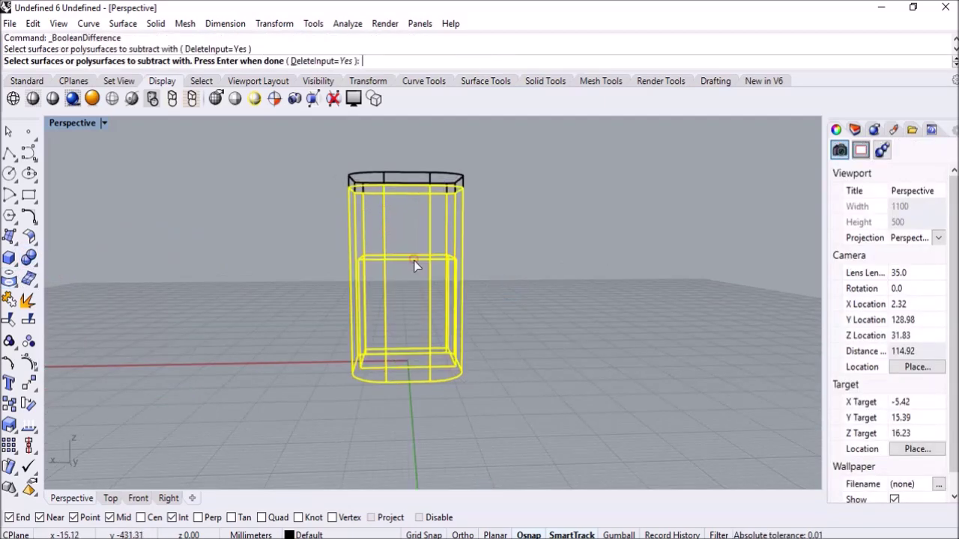
pyautogui.press('Return')
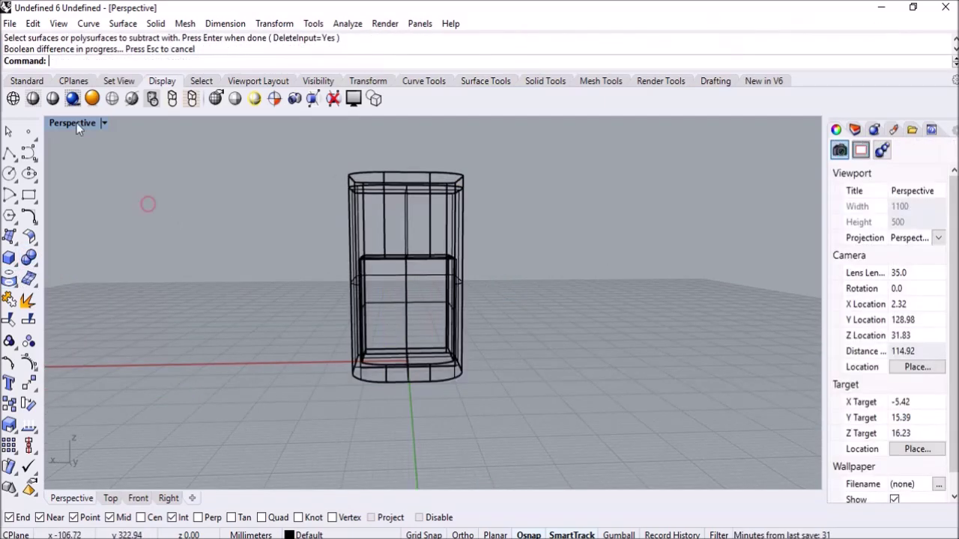
# Draw a rectangle from the recess's upper corner in the Right view and extrude it as a solid about 15 mm to both sides
pyautogui.doubleClick(75, 123)
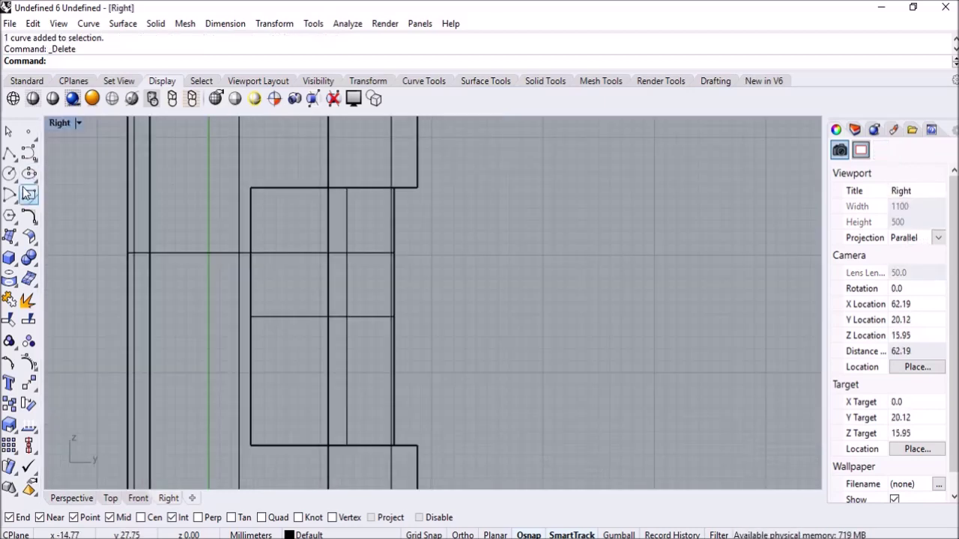
pyautogui.click(29, 195)
pyautogui.click(394, 188)
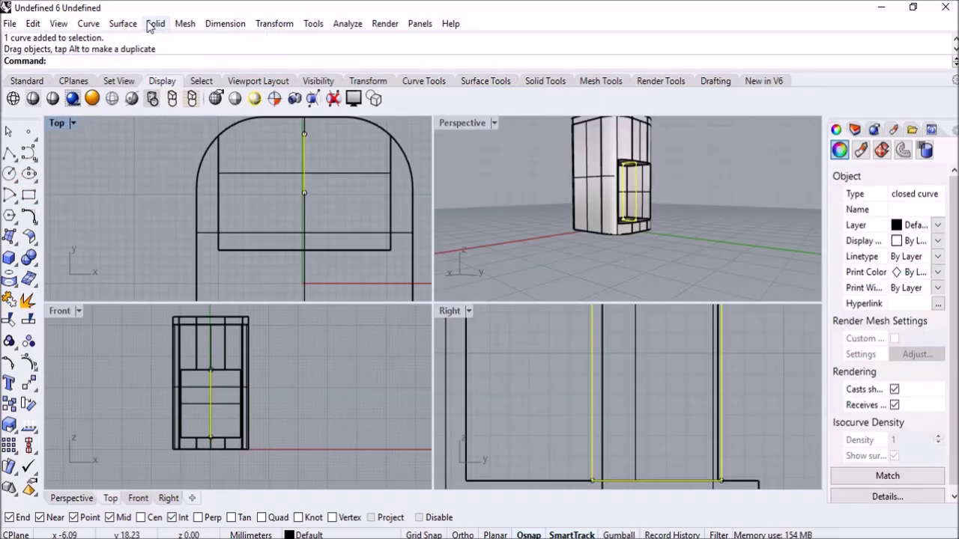
pyautogui.click(156, 23)
pyautogui.moveTo(255, 286)
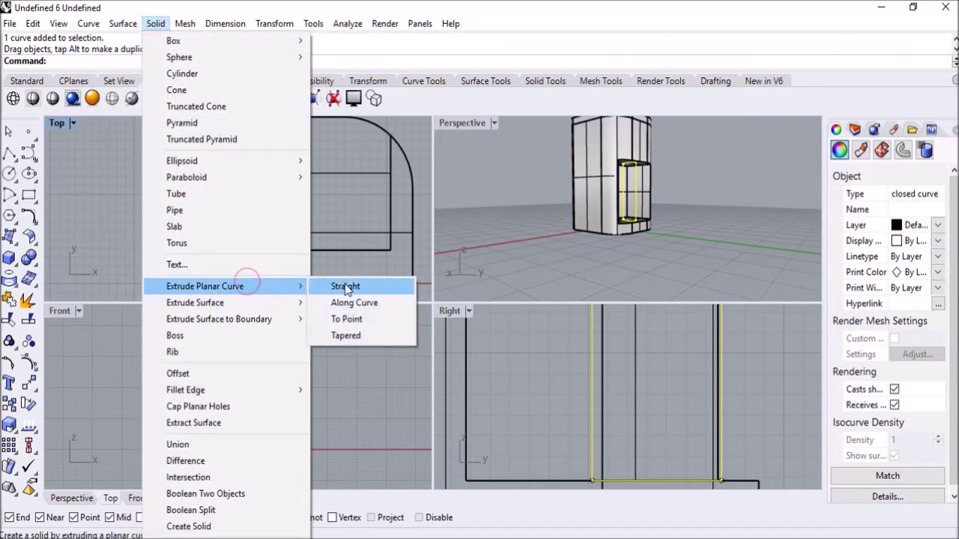
pyautogui.click(344, 284)
pyautogui.click(425, 178)
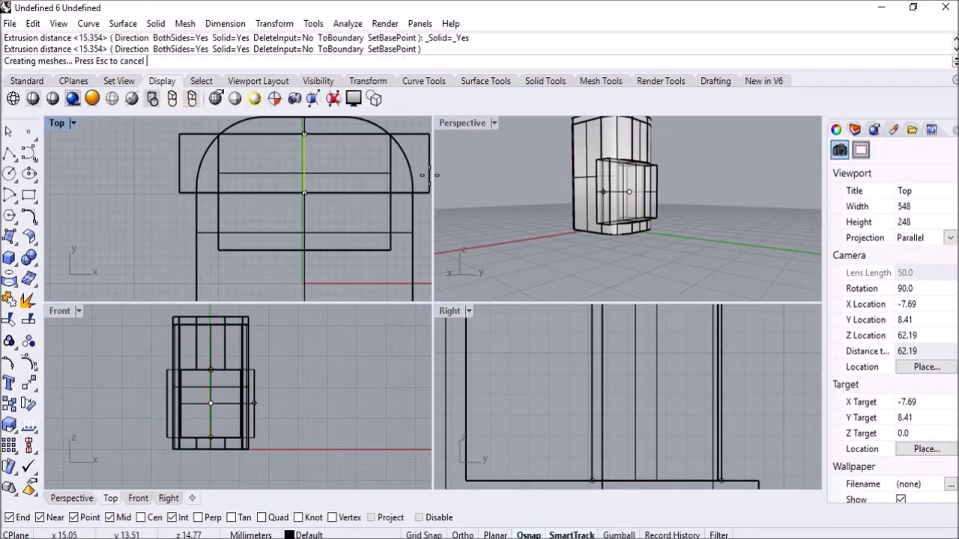
# Subtract the wide block from the body polysurface with a Boolean difference to open the recess's sides
pyautogui.click(195, 238)
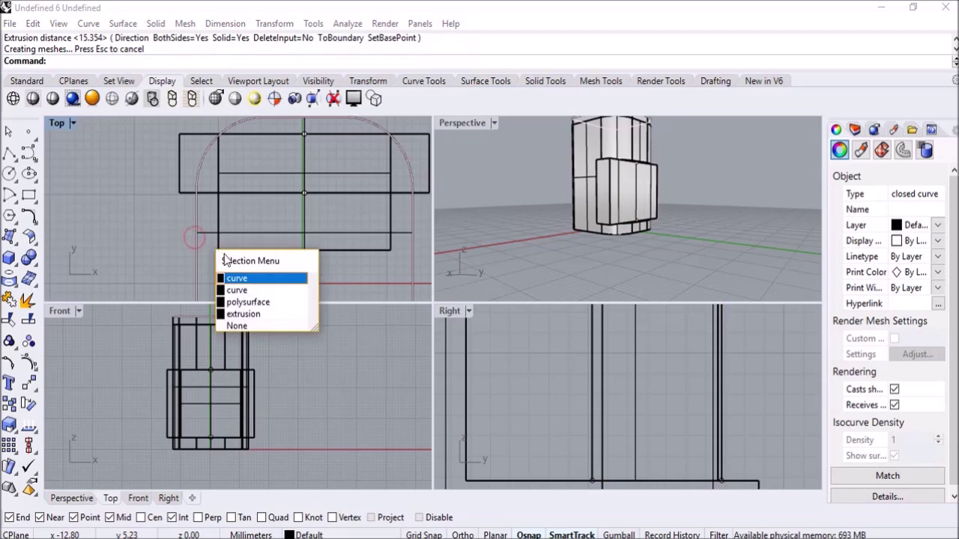
pyautogui.click(254, 302)
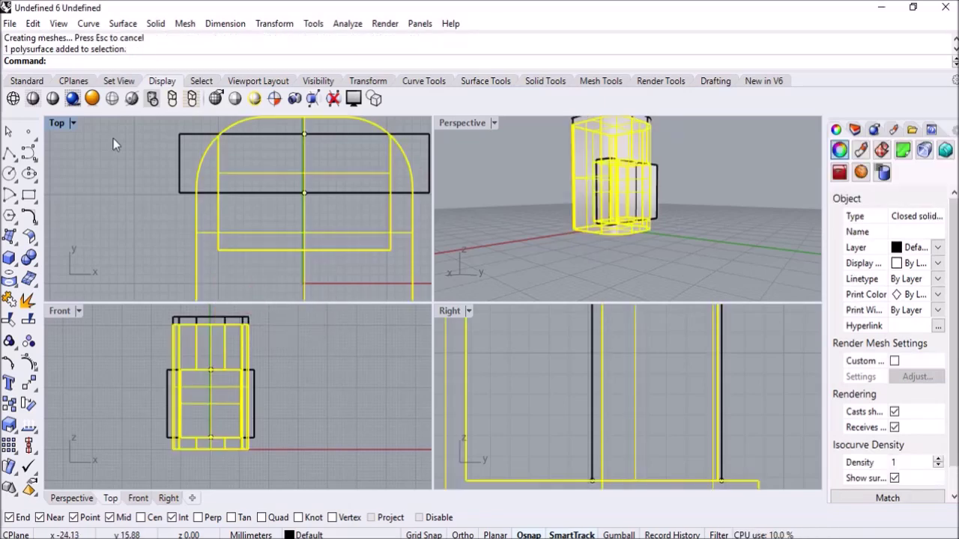
pyautogui.click(30, 270)
pyautogui.click(80, 262)
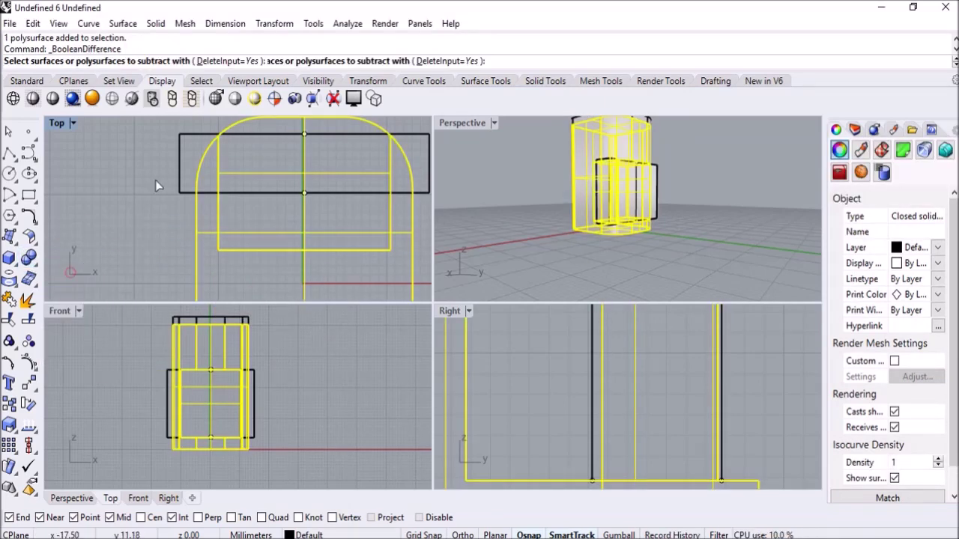
pyautogui.click(180, 188)
pyautogui.press('Return')
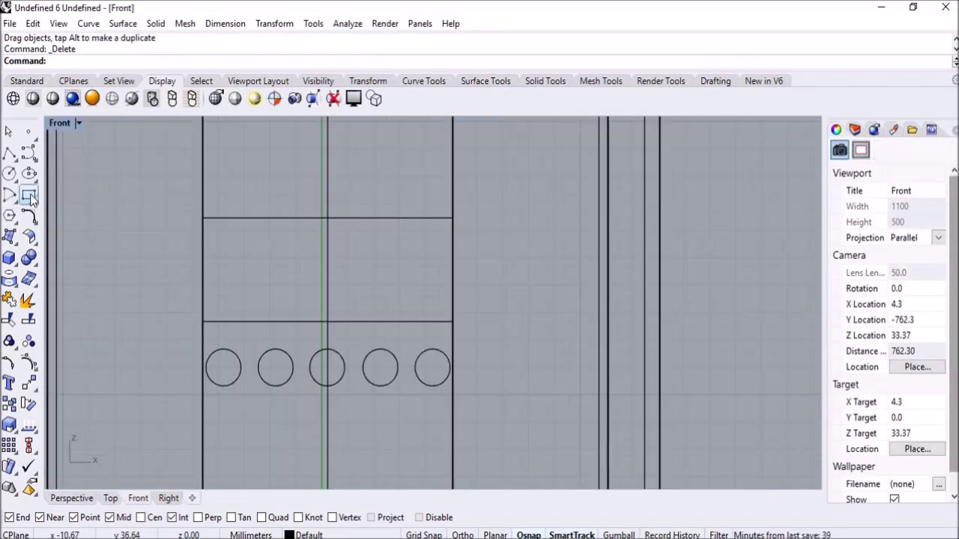
# Draw a rectangle enclosing the display outline and the row of five circles in the Front view, and undo its last fillet
pyautogui.click(28, 195)
pyautogui.click(166, 203)
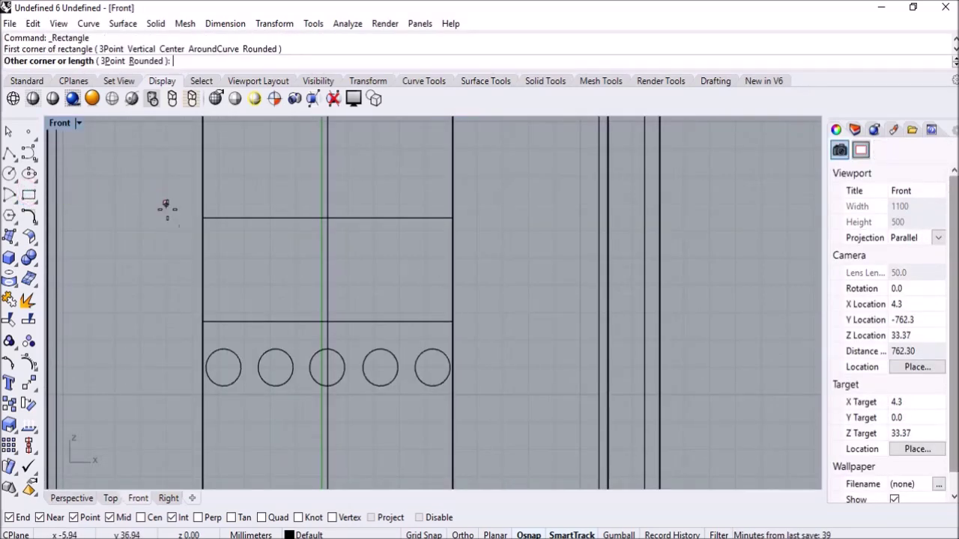
pyautogui.click(495, 419)
pyautogui.moveTo(254, 246); pyautogui.dragTo(353, 252, button='right')
pyautogui.hotkey('ctrl', 'z')
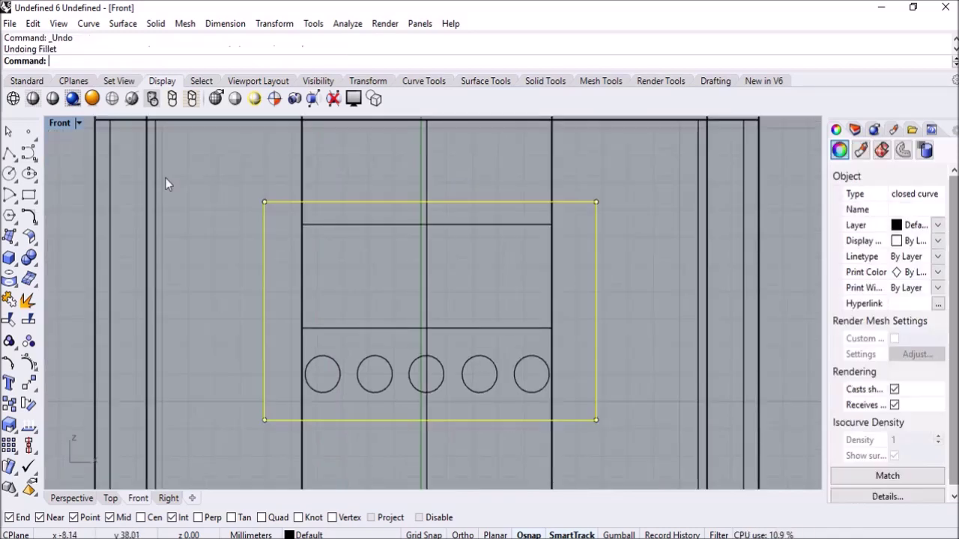
# Fillet all four corners of the panel rectangle in the Front view with a 1 mm radius
pyautogui.click(28, 217)
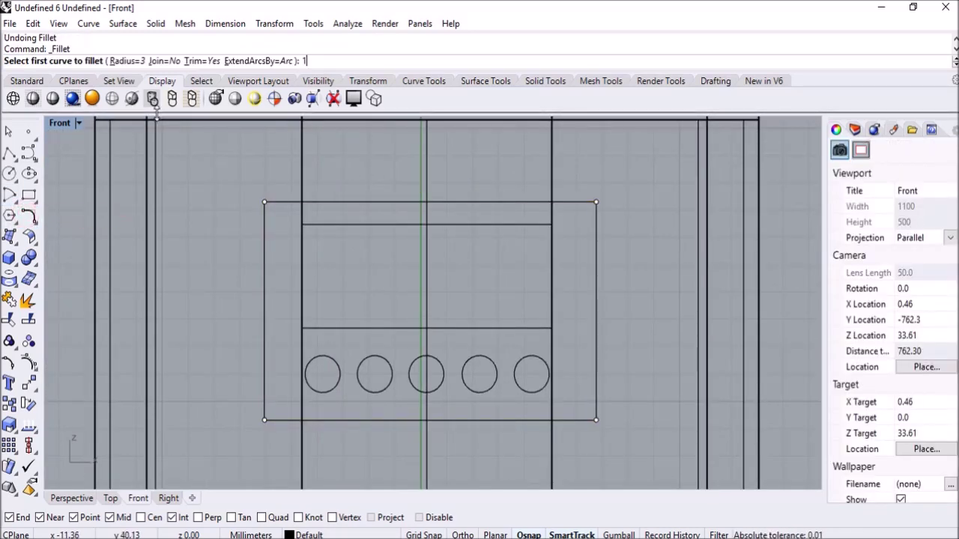
pyautogui.press('Return')
pyautogui.click(287, 201)
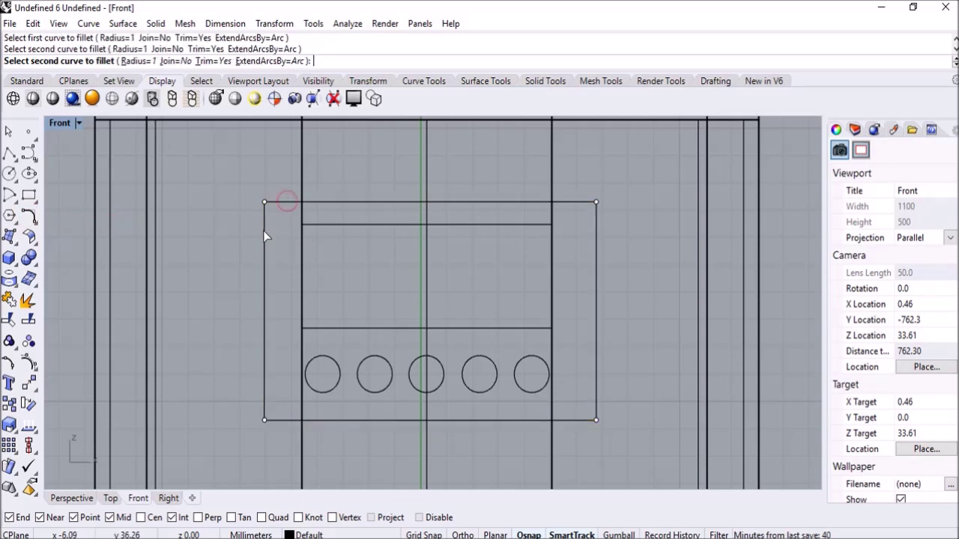
pyautogui.click(264, 236)
pyautogui.rightClick(451, 165)
pyautogui.click(574, 203)
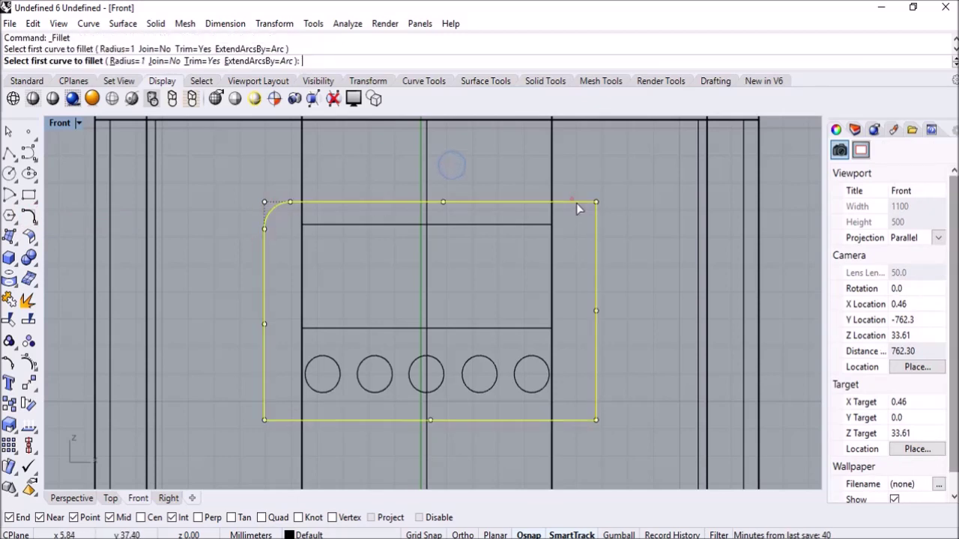
pyautogui.click(596, 227)
pyautogui.rightClick(637, 344)
pyautogui.click(596, 405)
pyautogui.click(584, 420)
pyautogui.rightClick(360, 409)
pyautogui.click(278, 421)
pyautogui.click(264, 411)
pyautogui.click(11, 132)
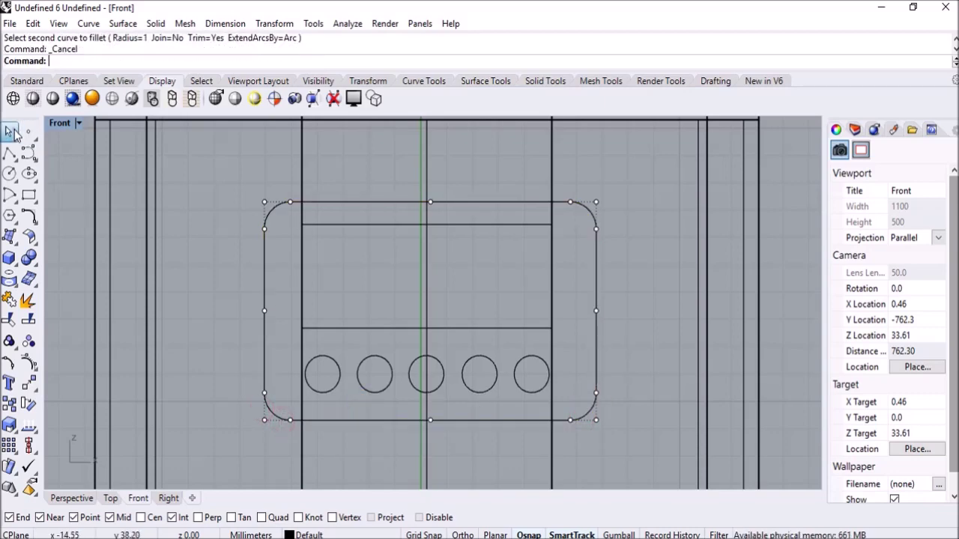
# Move the rounded panel outline to the body's front face and extrude it as a one-sided solid about 0.4 mm into the body
pyautogui.scroll(-5, 461, 207)
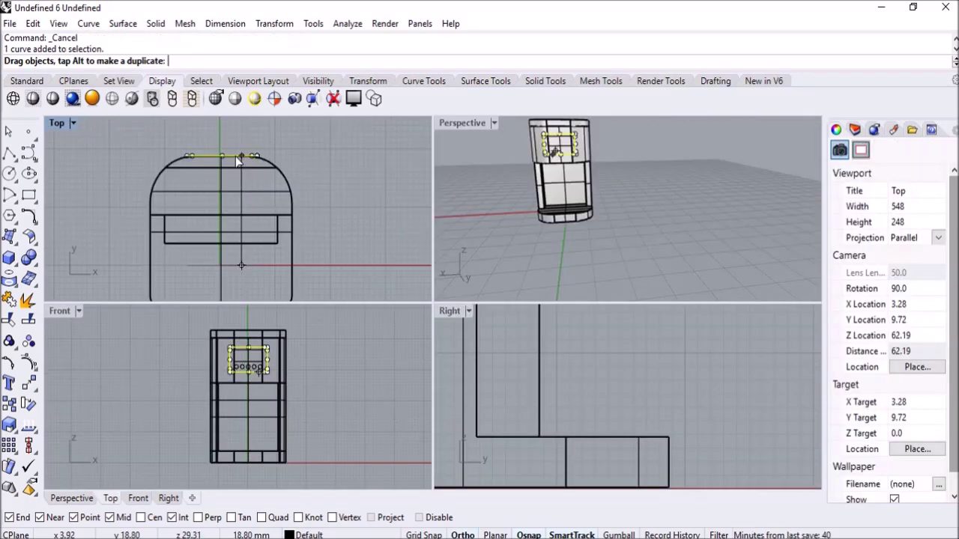
pyautogui.scroll(2, 247, 170)
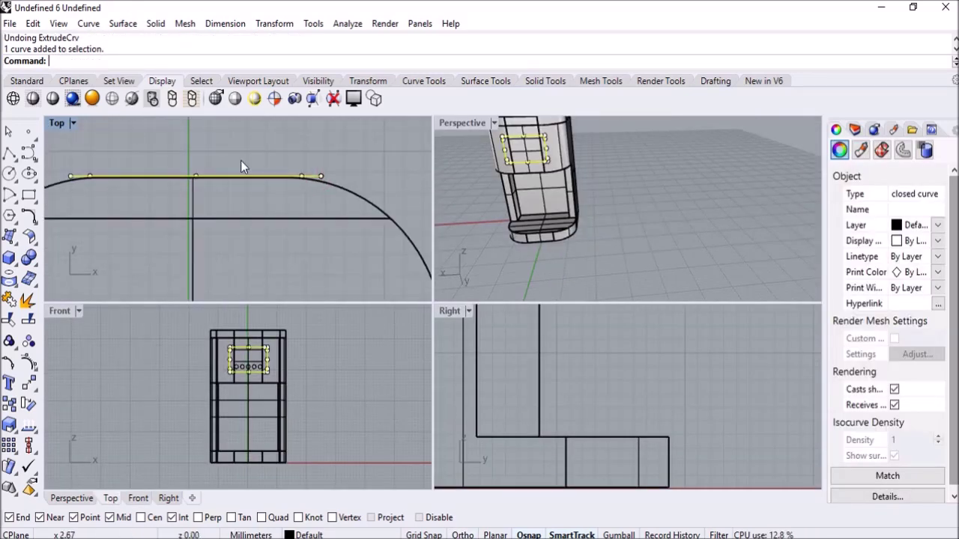
pyautogui.click(152, 24)
pyautogui.click(233, 287)
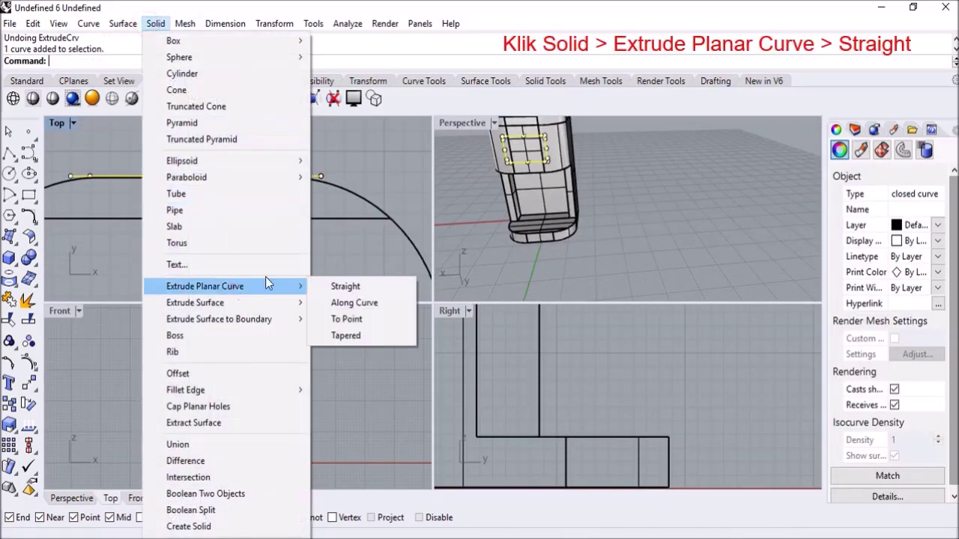
pyautogui.click(345, 287)
pyautogui.click(173, 61)
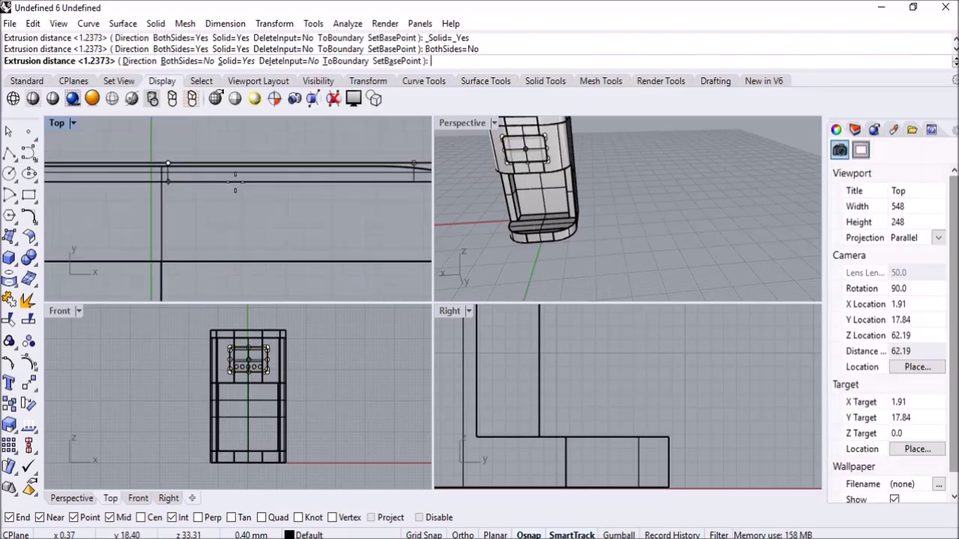
pyautogui.click(234, 181)
pyautogui.scroll(-3, 287, 191)
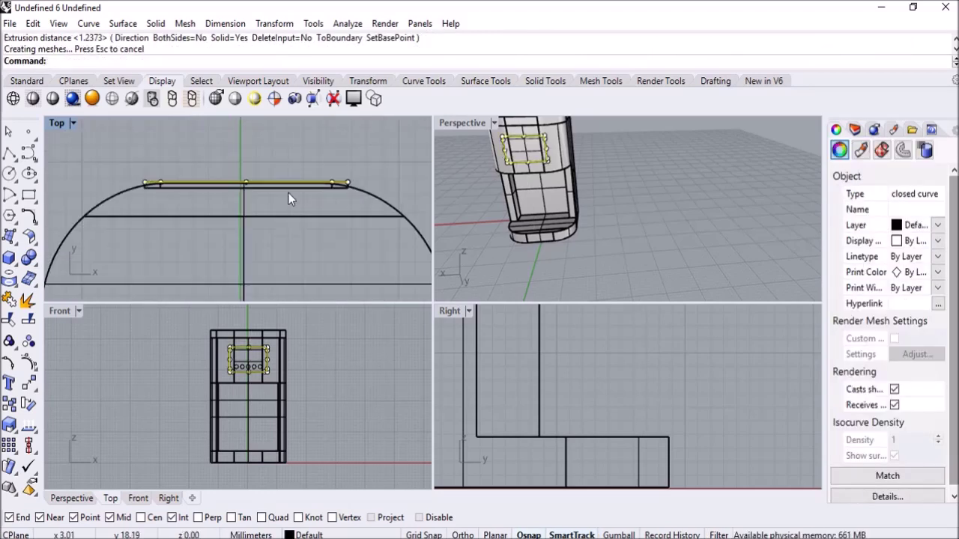
pyautogui.press('Return')
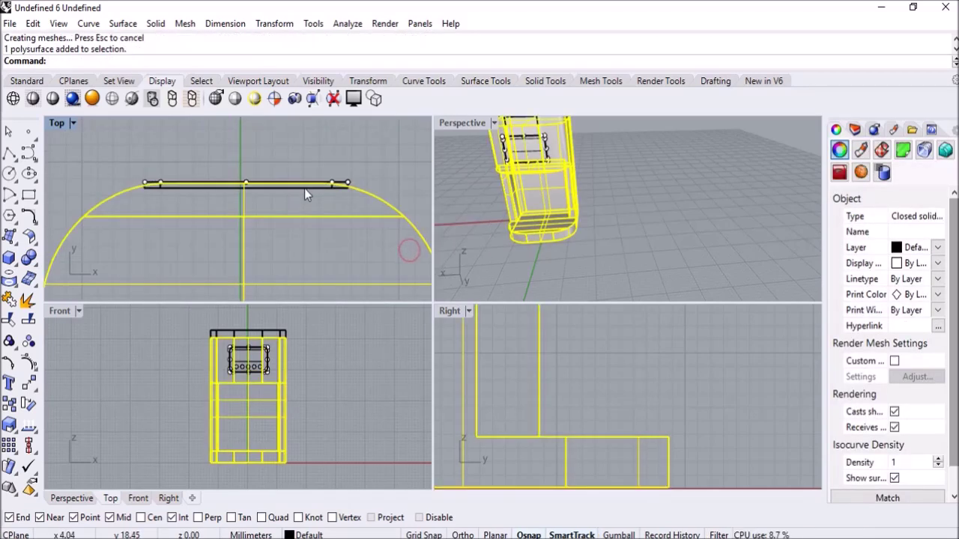
# Subtract the extruded panel from the body with a Boolean difference to cut a shallow panel pocket
pyautogui.click(28, 259)
pyautogui.click(69, 266)
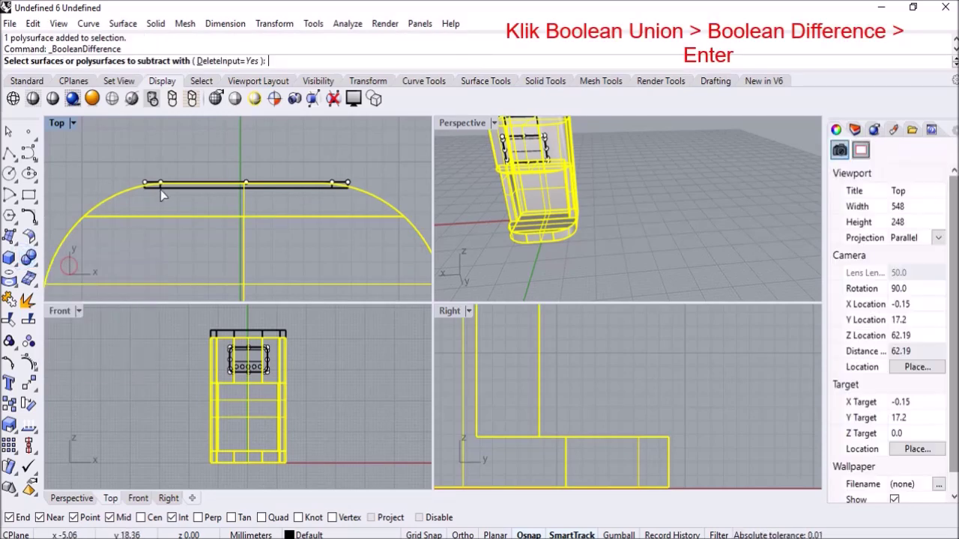
pyautogui.click(161, 188)
pyautogui.press('Return')
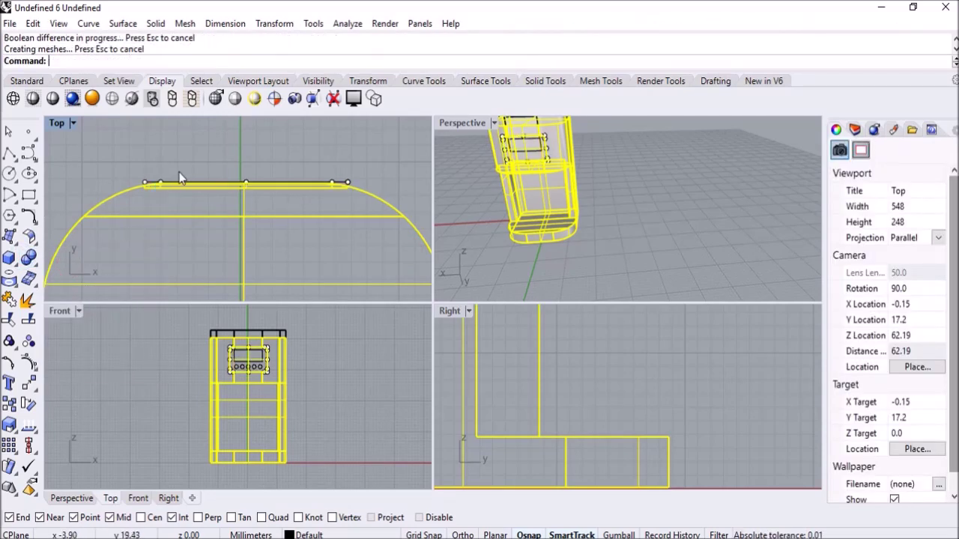
# Try moving the five button circles forward to the body's front face in the Top view
pyautogui.scroll(5, 531, 171)
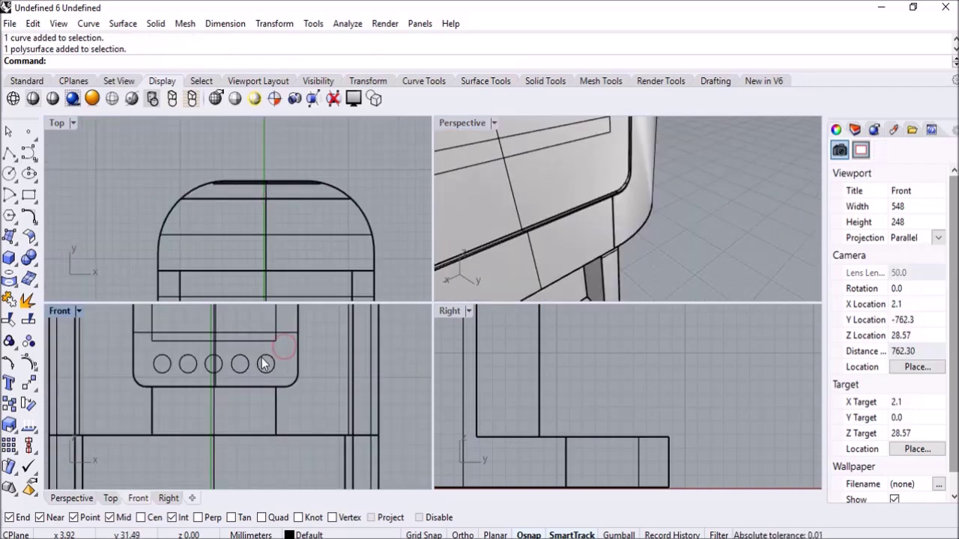
pyautogui.click(257, 364)
pyautogui.keyDown('shift'); pyautogui.click(230, 364); pyautogui.keyUp('shift')
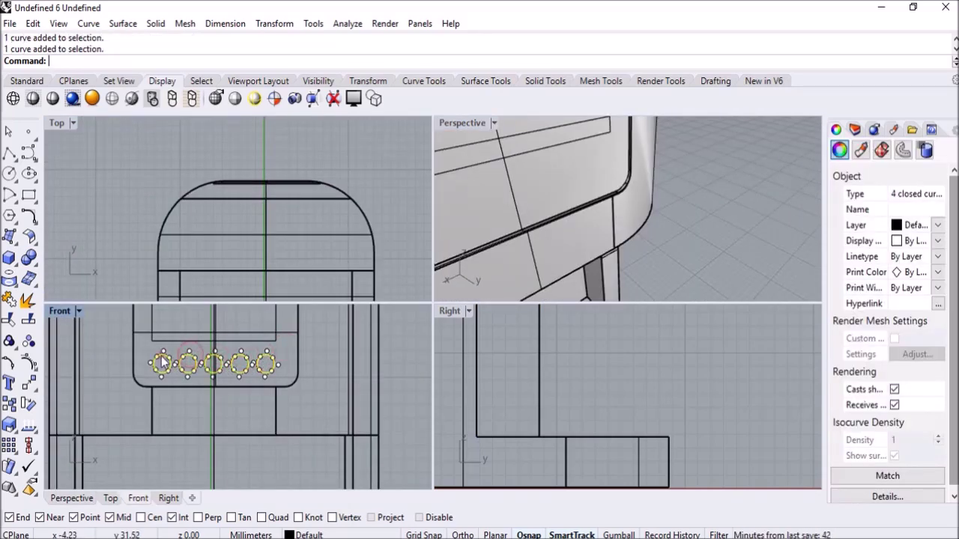
pyautogui.doubleClick(57, 122)
pyautogui.scroll(-2, 277, 233)
pyautogui.scroll(5, 372, 278)
pyautogui.moveTo(422, 325); pyautogui.dragTo(416, 283)
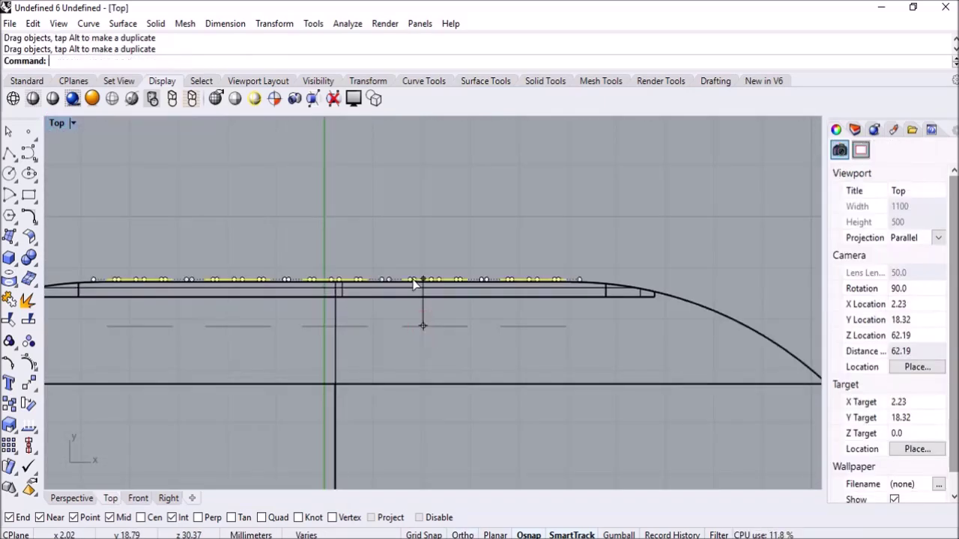
pyautogui.doubleClick(61, 123)
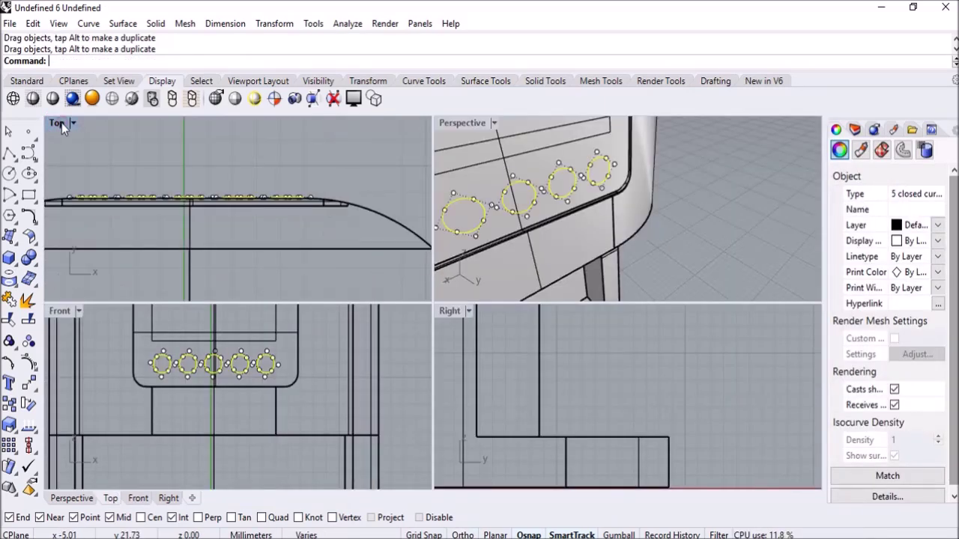
# Offset the display outline inward by 0.3 mm in the Front view
pyautogui.keyDown('shift'); pyautogui.click(243, 343); pyautogui.keyUp('shift')
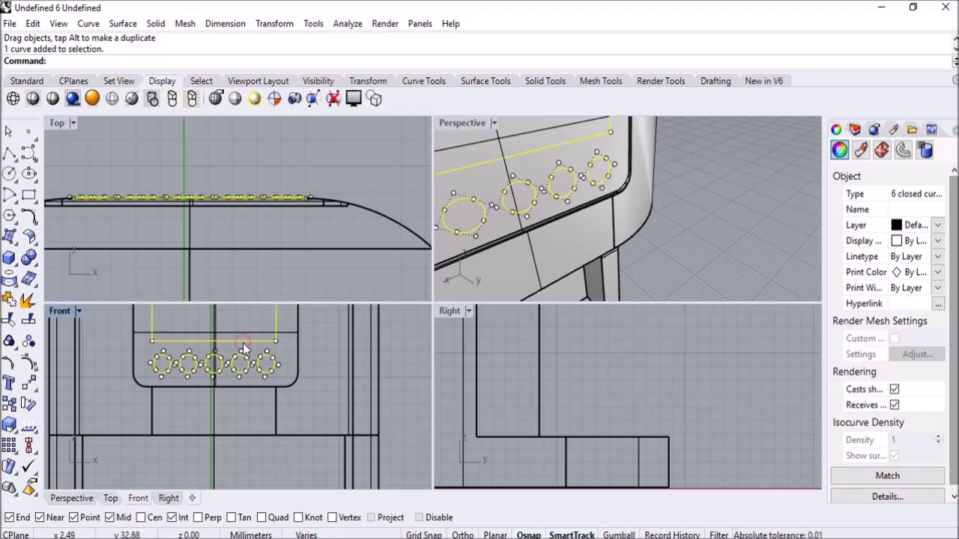
pyautogui.click(268, 341)
pyautogui.write('Offset')
pyautogui.press('Return')
pyautogui.scroll(2, 224, 344)
pyautogui.write('0.3')
pyautogui.press('Return')
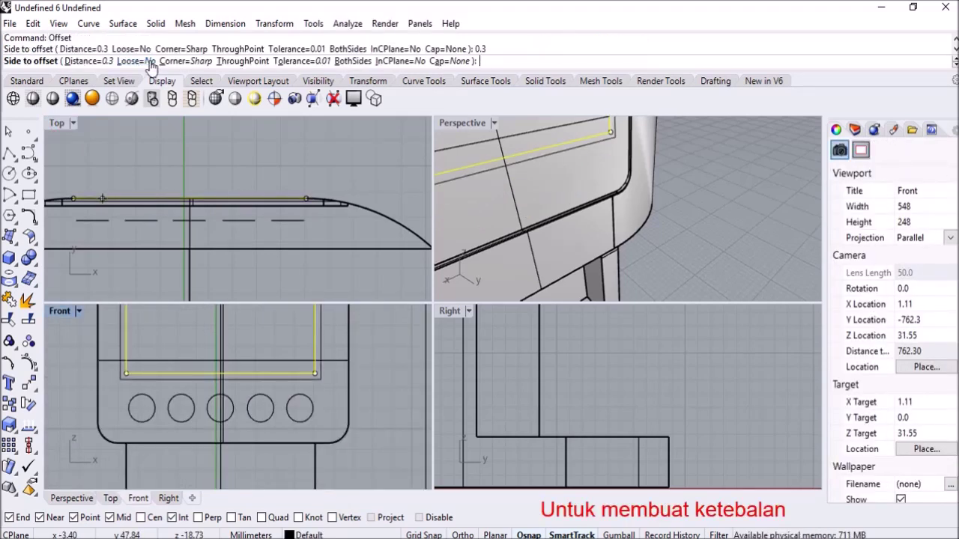
pyautogui.click(166, 365)
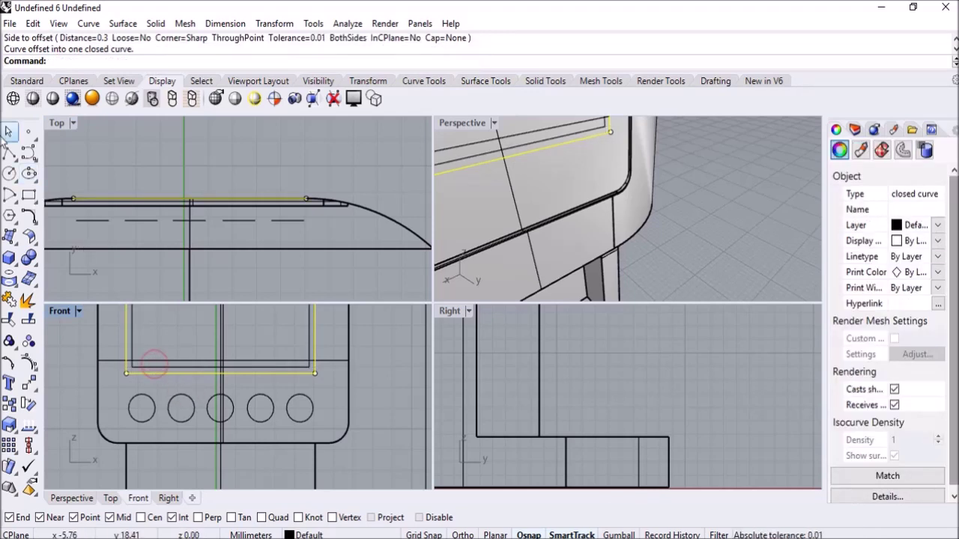
pyautogui.press('Escape')
# Select all five button circles and move them to the body's front face in the Top view
pyautogui.scroll(1, 222, 416)
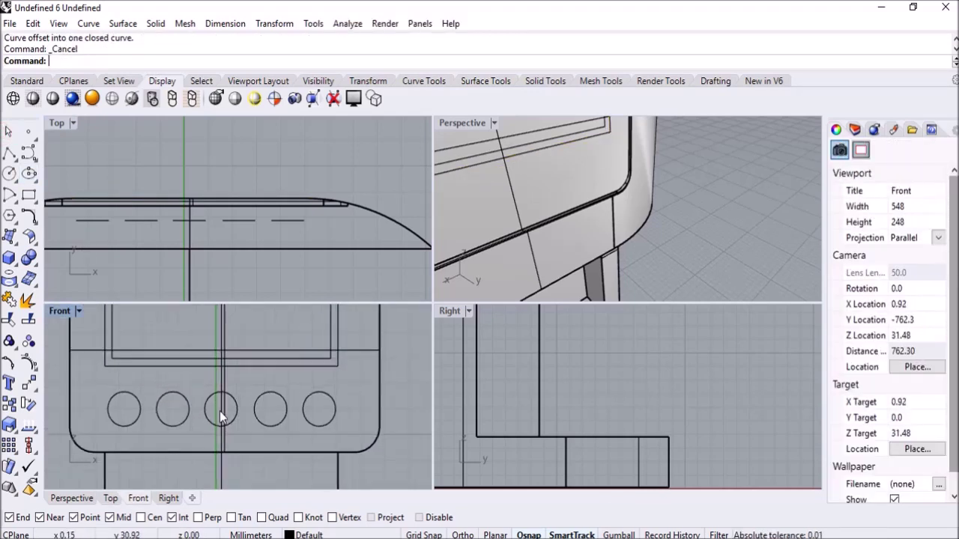
pyautogui.click(231, 419)
pyautogui.keyDown('shift'); pyautogui.click(259, 421); pyautogui.keyUp('shift')
pyautogui.keyDown('shift'); pyautogui.click(187, 410); pyautogui.keyUp('shift')
pyautogui.keyDown('shift'); pyautogui.click(135, 422); pyautogui.keyUp('shift')
pyautogui.keyDown('shift'); pyautogui.click(307, 423); pyautogui.keyUp('shift')
pyautogui.moveTo(192, 219); pyautogui.dragTo(213, 105)
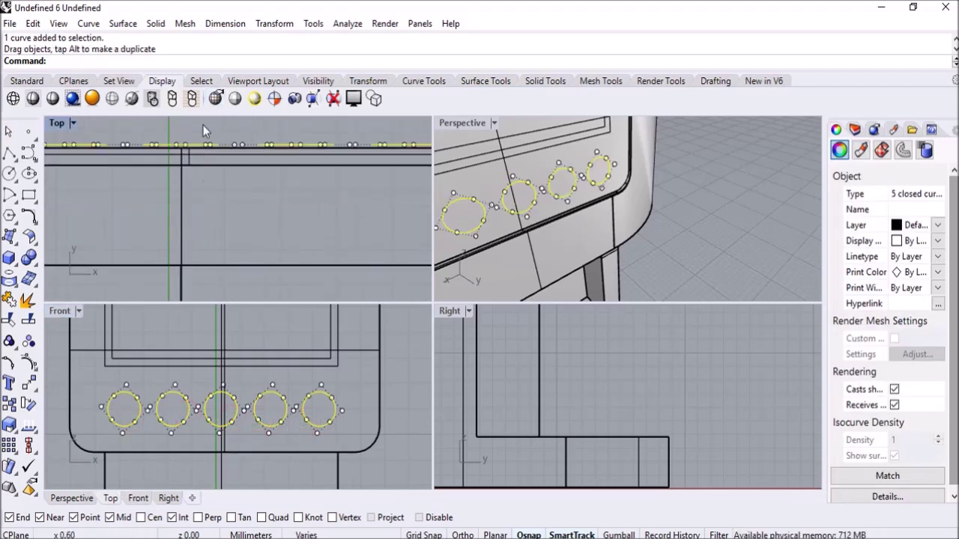
# Extrude the five circles together with the outer display outline as one-sided straight solids about 0.25 mm deep
pyautogui.keyDown('shift'); pyautogui.click(180, 367); pyautogui.keyUp('shift')
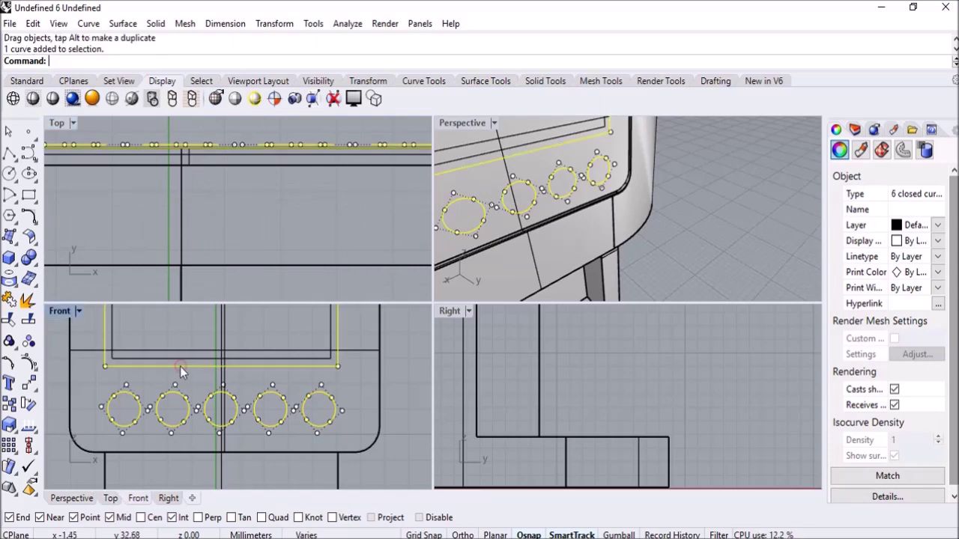
pyautogui.click(156, 24)
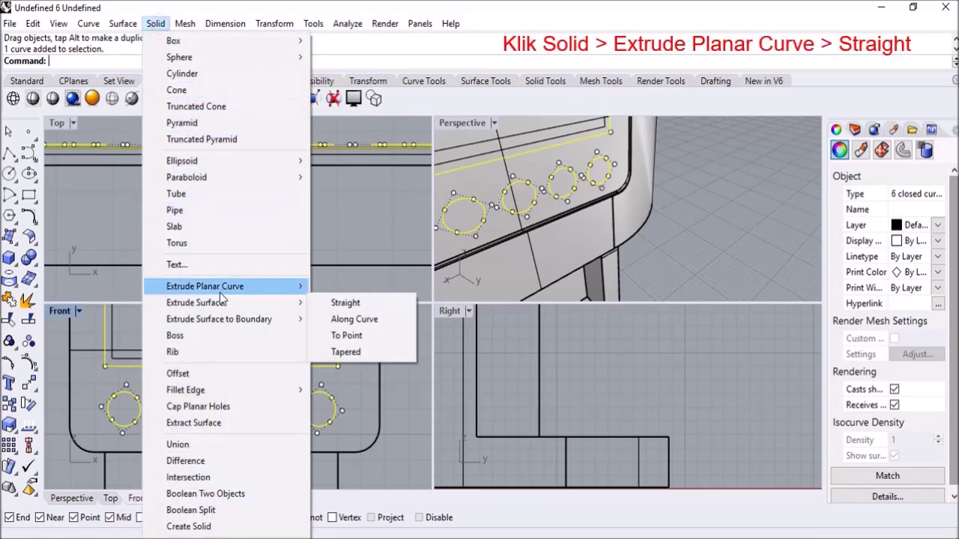
pyautogui.moveTo(283, 294)
pyautogui.click(345, 287)
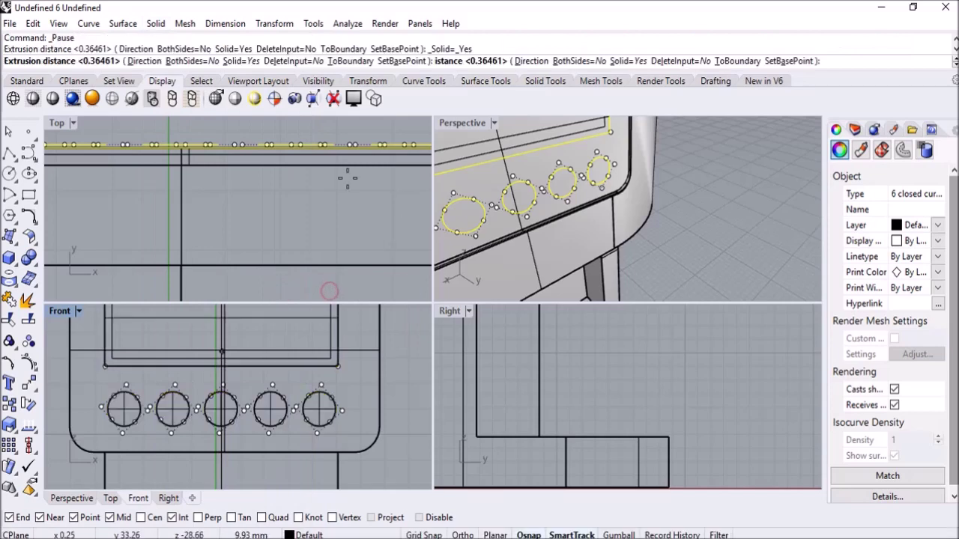
pyautogui.doubleClick(60, 123)
pyautogui.scroll(-3, 182, 223)
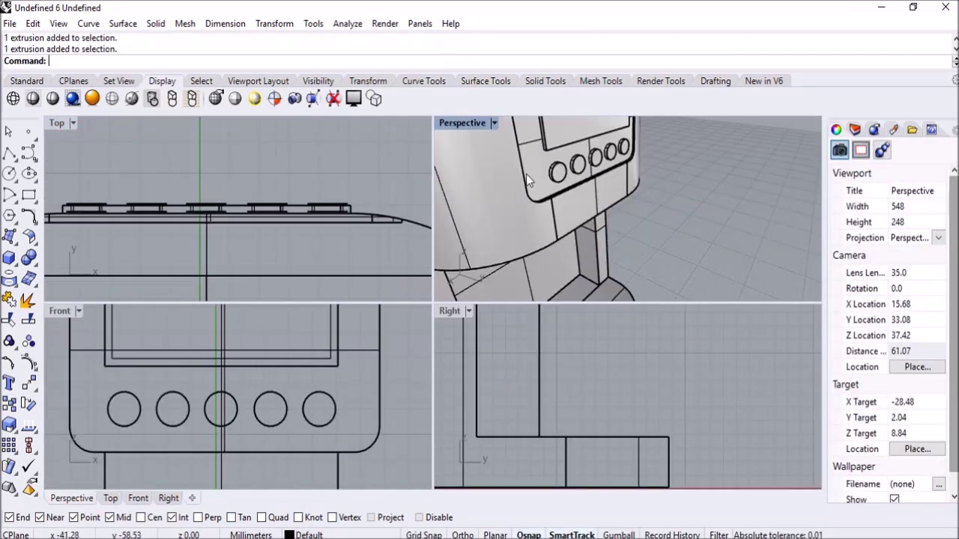
pyautogui.moveTo(526, 174); pyautogui.dragTo(569, 210, button='right')
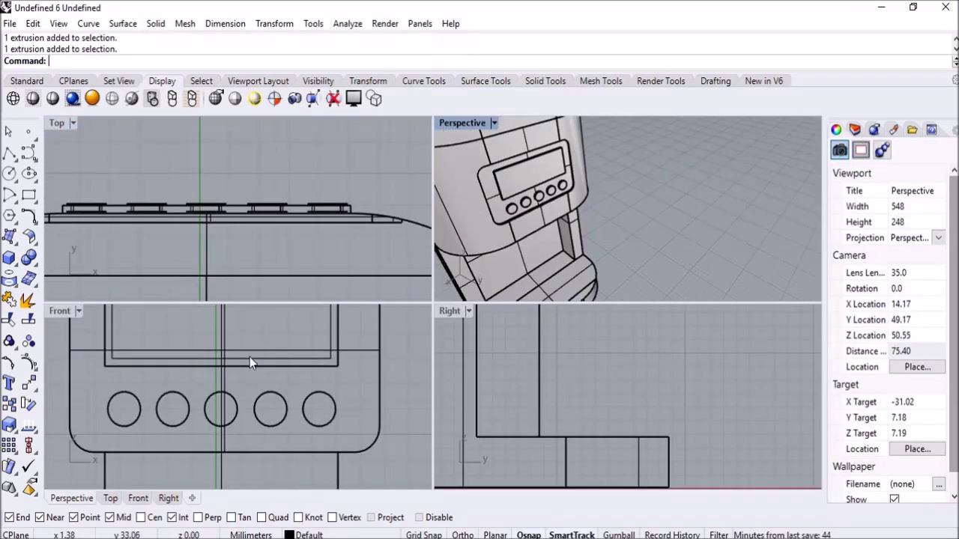
# Extrude the inner display outline as a one-sided straight solid about 0.48 mm deep
pyautogui.click(250, 358)
pyautogui.click(168, 23)
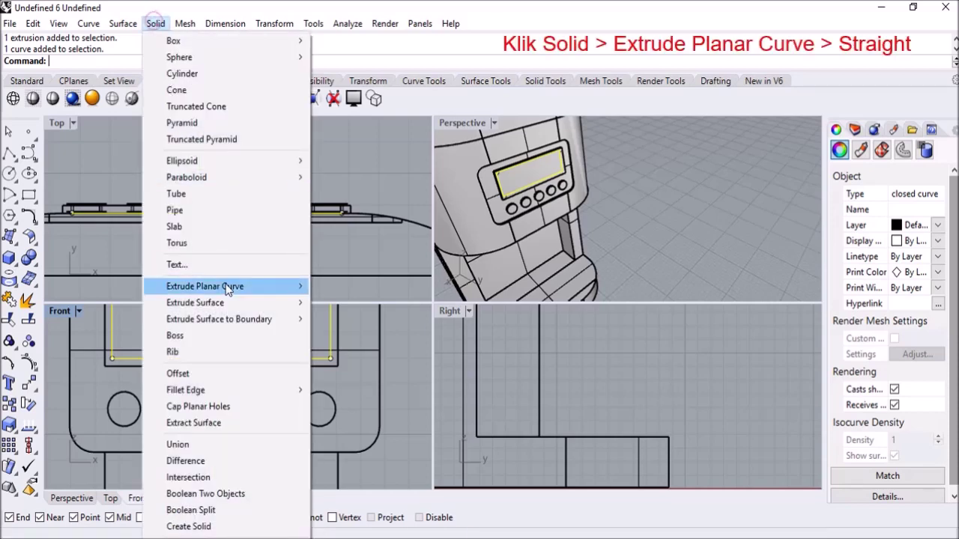
pyautogui.click(319, 287)
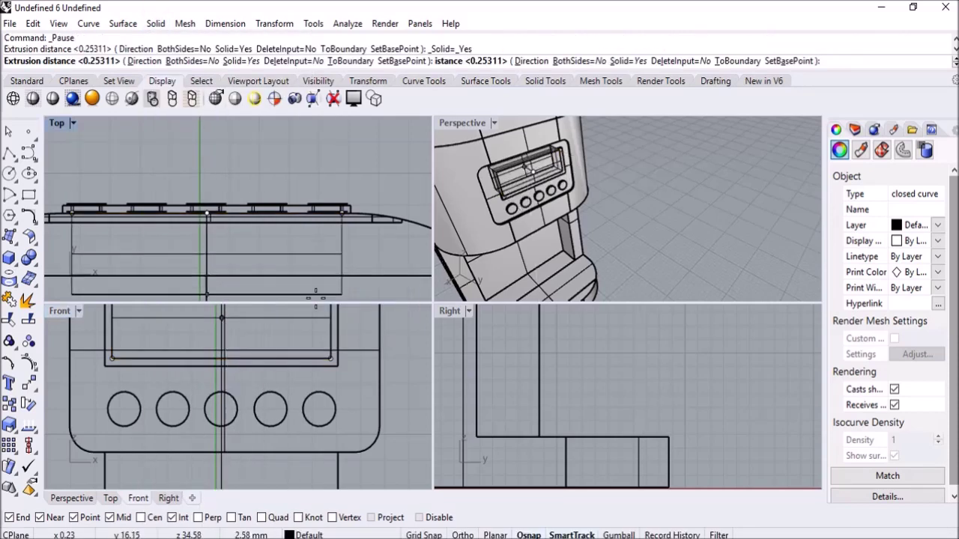
pyautogui.scroll(2, 250, 219)
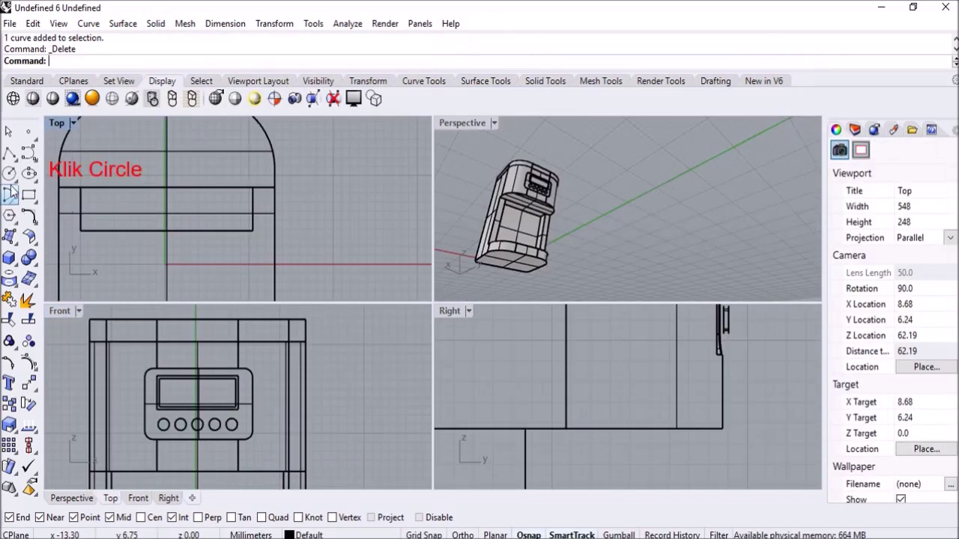
# Draw a circle of about 2.8 mm radius centred on the recess's back wall in the Top view and offset it 0.3 mm inward
pyautogui.click(9, 173)
pyautogui.click(166, 186)
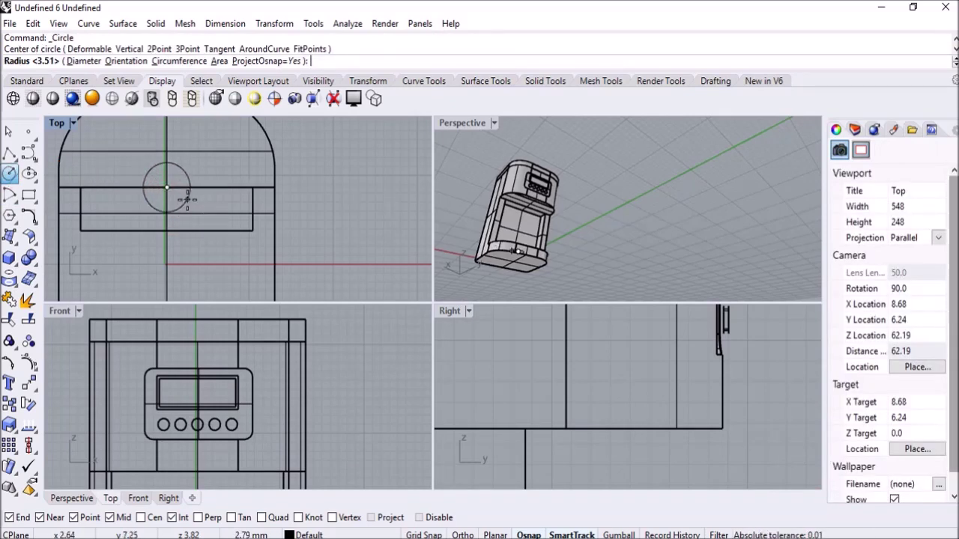
pyautogui.click(188, 199)
pyautogui.click(188, 200)
pyautogui.write('Offset')
pyautogui.press('Return')
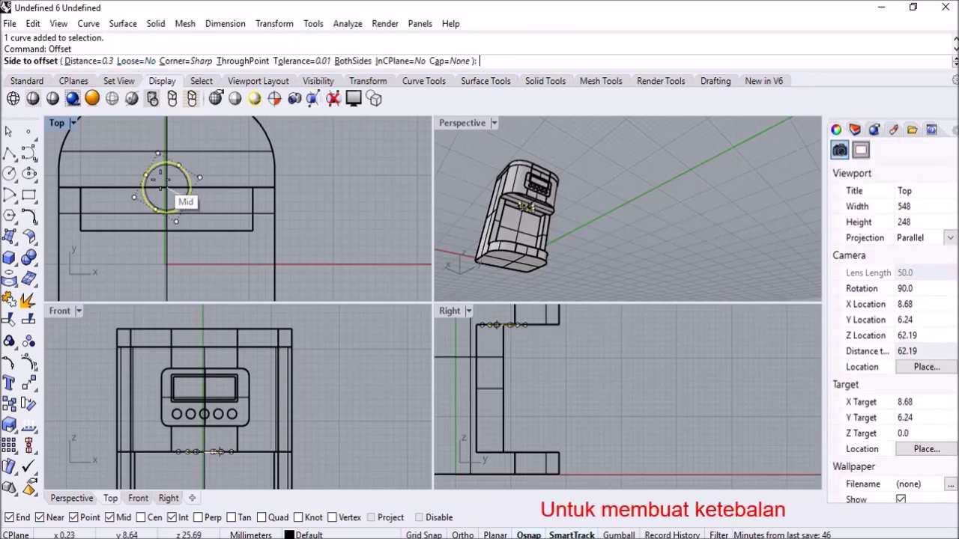
pyautogui.click(164, 186)
# Extrude the outer circle as a straight solid downward from the recess's ceiling
pyautogui.scroll(5, 163, 186)
pyautogui.click(155, 24)
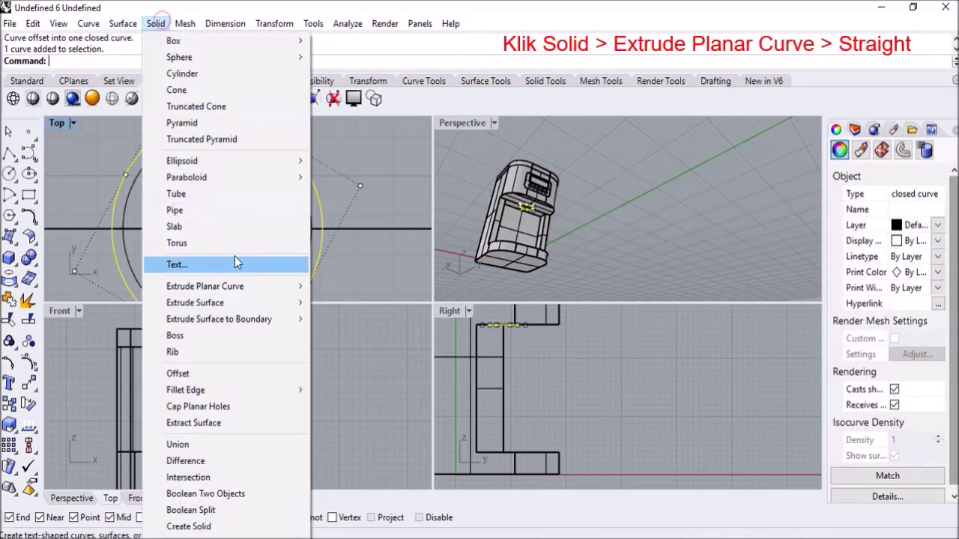
pyautogui.moveTo(249, 289)
pyautogui.click(337, 287)
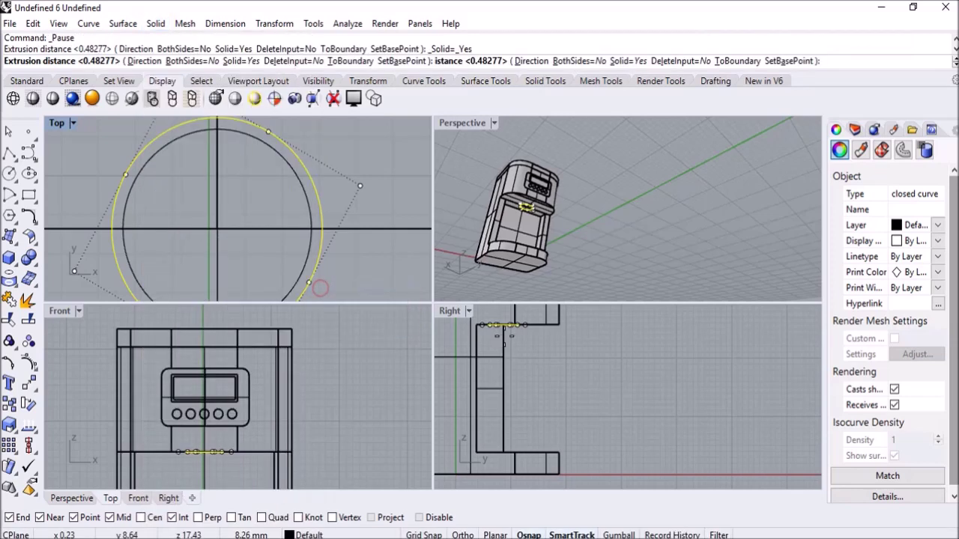
pyautogui.scroll(5, 552, 404)
pyautogui.press('Return')
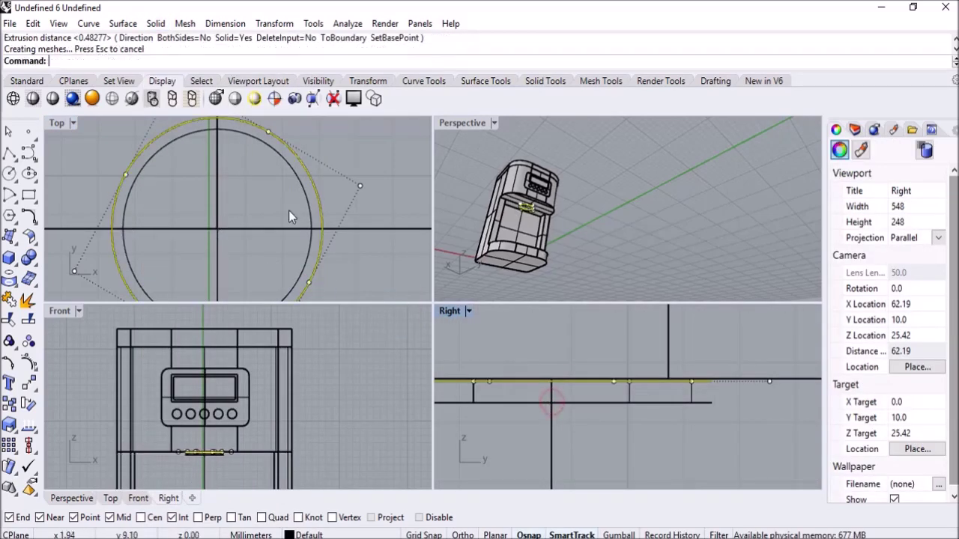
# Undo the last extrusion and extrude the inner outlet circle as a one-sided straight solid downward from the recess's ceiling
pyautogui.click(307, 214)
pyautogui.hotkey('ctrl', 'z')
pyautogui.click(155, 24)
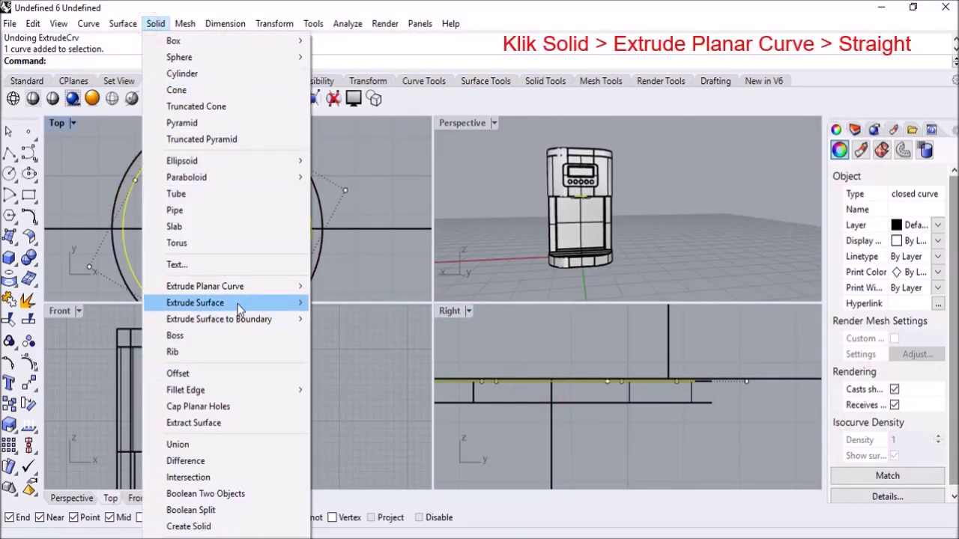
pyautogui.moveTo(245, 289)
pyautogui.click(336, 287)
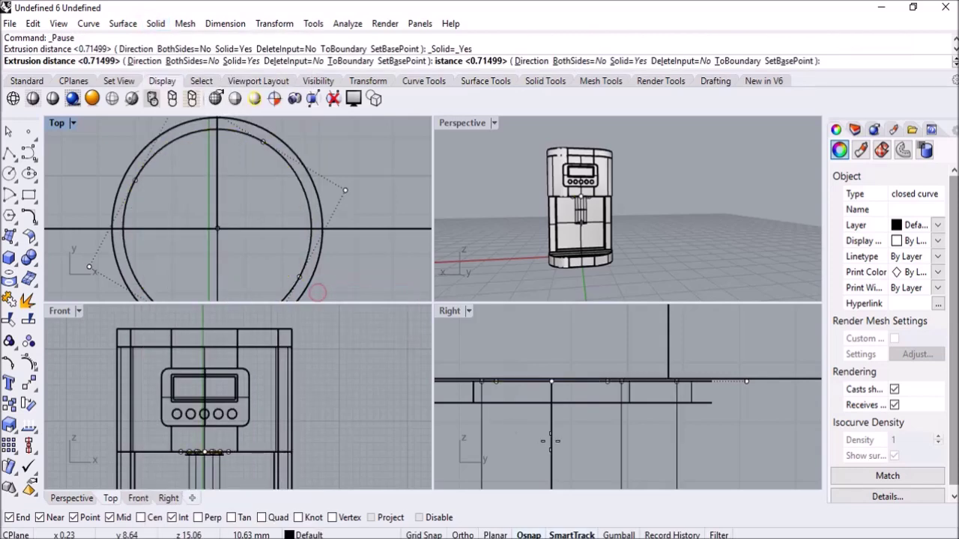
pyautogui.scroll(1, 554, 427)
pyautogui.scroll(1, 554, 429)
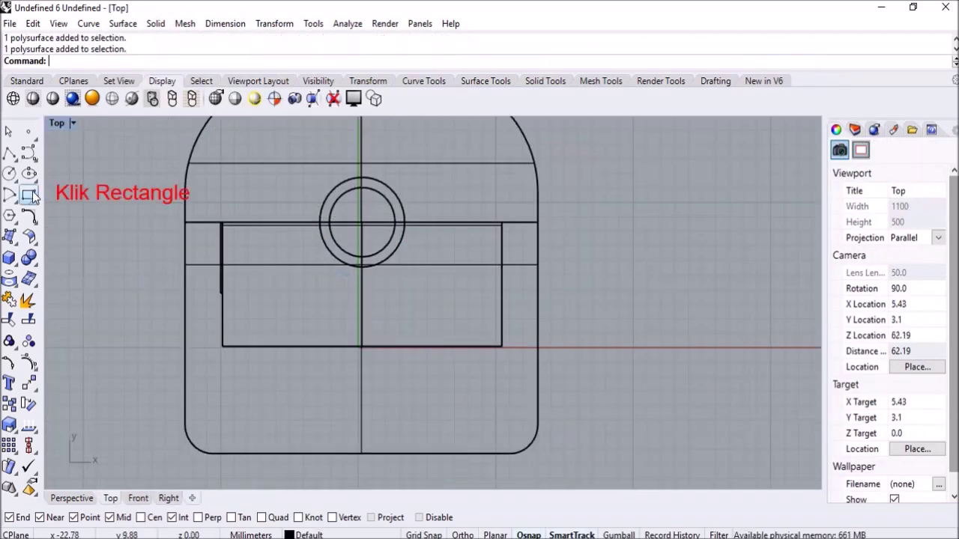
# Draw a narrow rectangle in the Top view starting at about x -9.1 mm and running along most of the body's depth
pyautogui.click(29, 195)
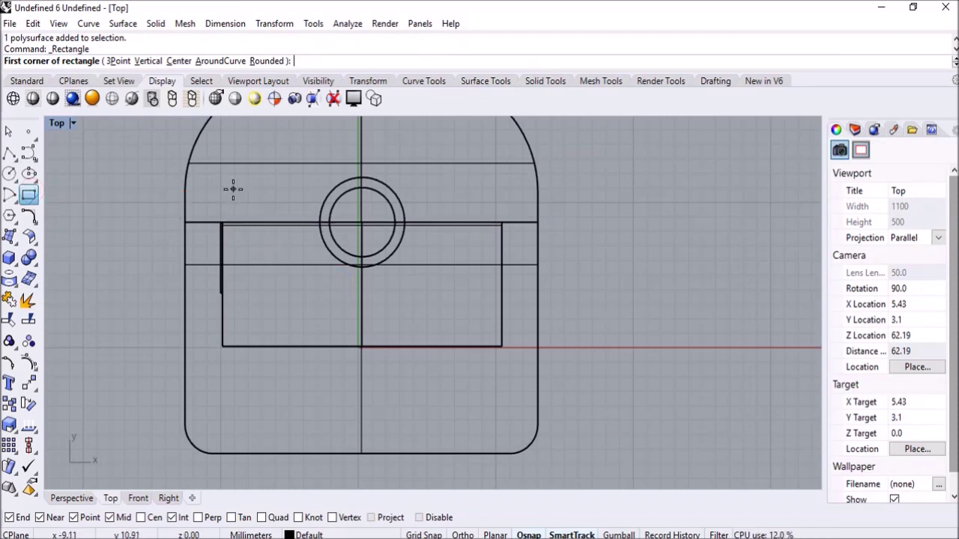
pyautogui.click(233, 188)
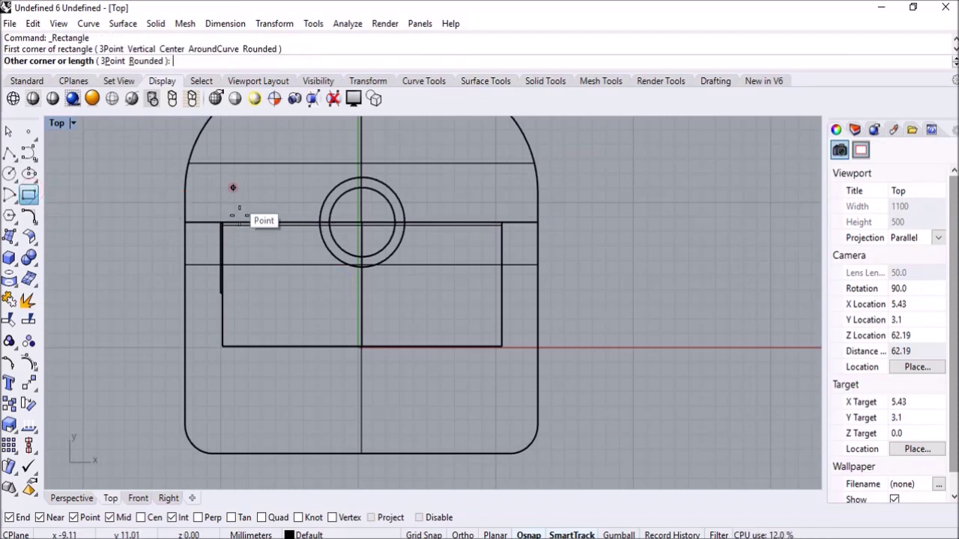
pyautogui.click(249, 421)
pyautogui.click(250, 408)
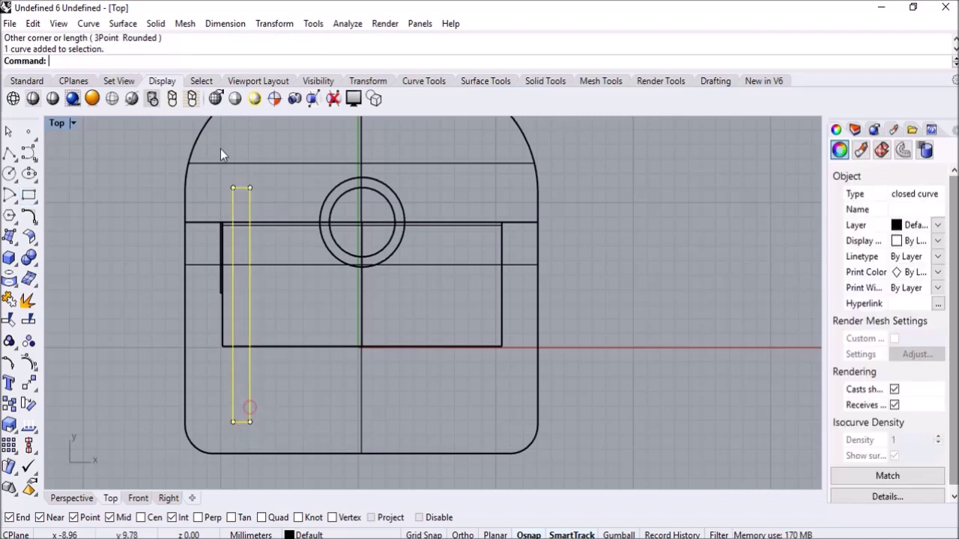
# Try to fillet the narrow rectangle's two front corners with a 0.2 mm radius
pyautogui.click(29, 217)
pyautogui.write('0.2')
pyautogui.press('Return')
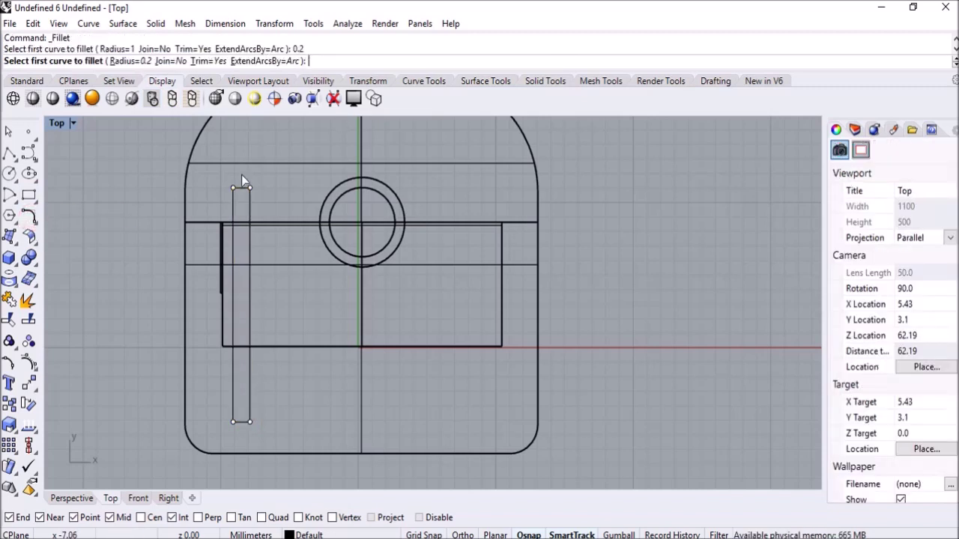
pyautogui.click(232, 199)
pyautogui.click(244, 188)
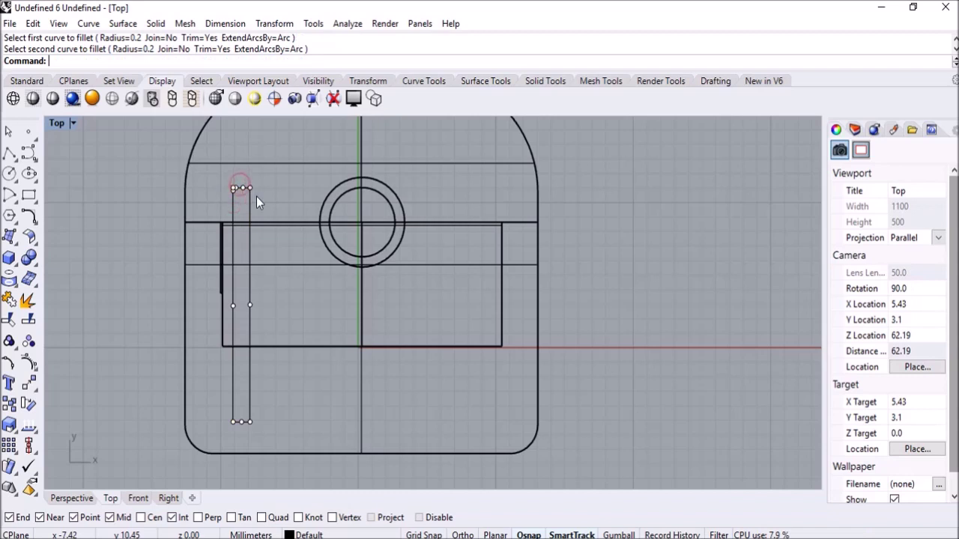
pyautogui.rightClick(257, 196)
pyautogui.click(250, 198)
pyautogui.click(245, 188)
pyautogui.press('Escape')
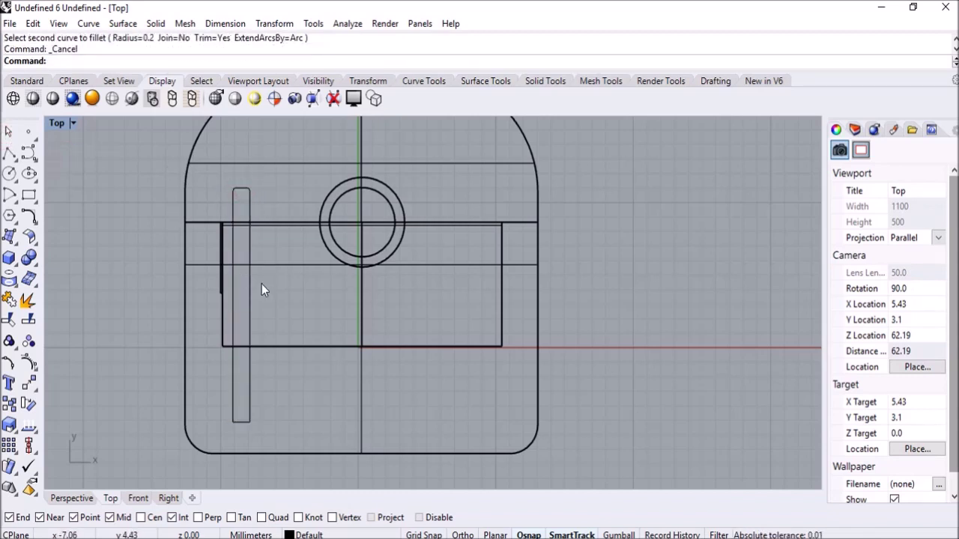
pyautogui.hotkey('ctrl', 'z')
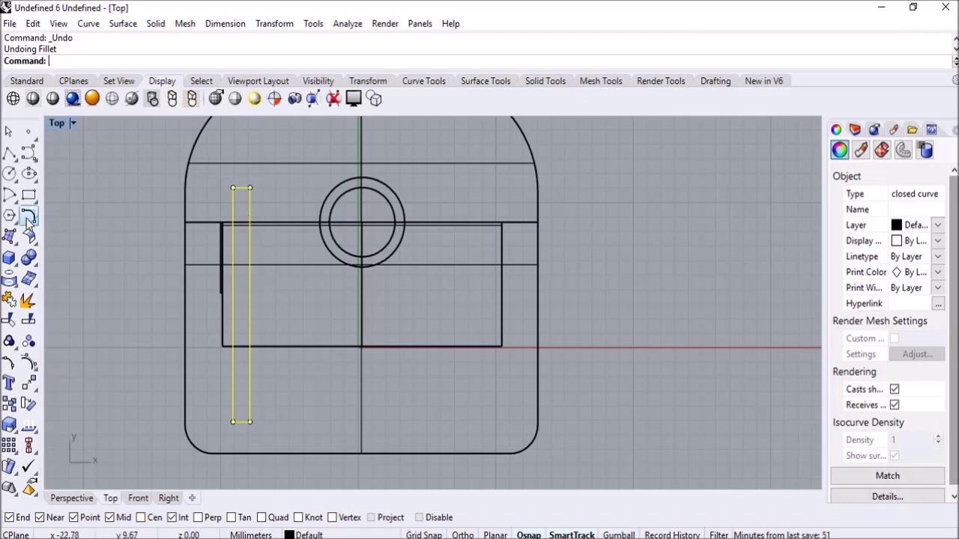
# Fillet the narrow rectangle's two front corners with a 0.5 mm radius
pyautogui.click(29, 217)
pyautogui.write('5')
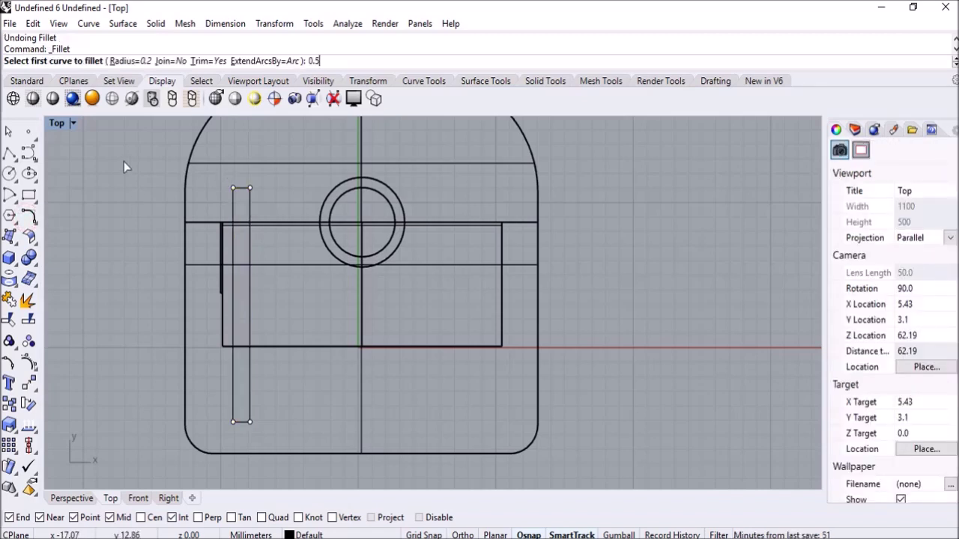
pyautogui.press('Return')
pyautogui.click(232, 194)
pyautogui.click(244, 189)
pyautogui.rightClick(261, 198)
pyautogui.click(249, 196)
pyautogui.click(245, 188)
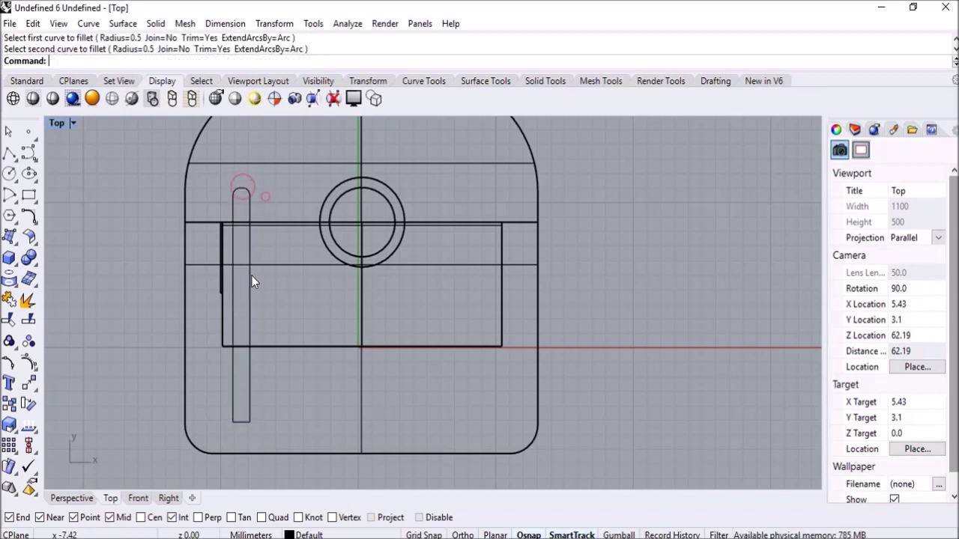
# Fillet the narrow rectangle's two rear corners with the same 0.5 mm radius
pyautogui.rightClick(253, 390)
pyautogui.click(250, 412)
pyautogui.click(243, 422)
pyautogui.rightClick(201, 402)
pyautogui.click(233, 416)
pyautogui.press('Escape')
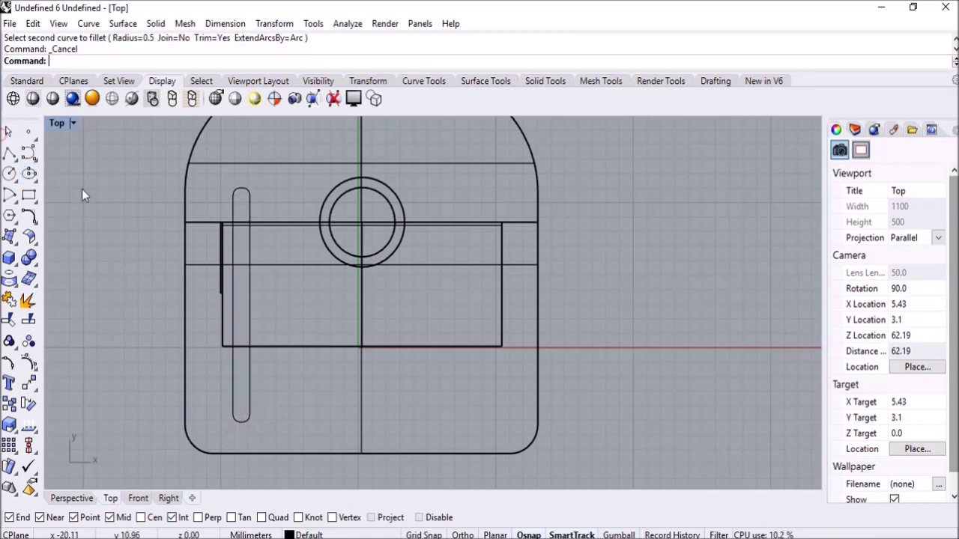
# Copy the rounded slot outline onto the body's centreline and to the matching position near the opposite side
pyautogui.click(231, 259)
pyautogui.hotkey('ctrl', 'c')
pyautogui.hotkey('ctrl', 'v')
pyautogui.moveTo(251, 260); pyautogui.dragTo(369, 268)
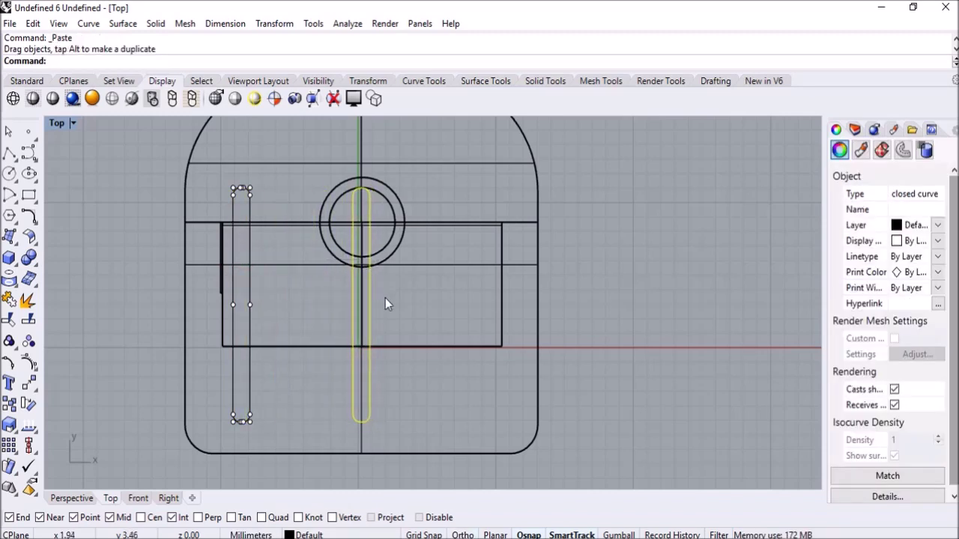
pyautogui.hotkey('ctrl', 'v')
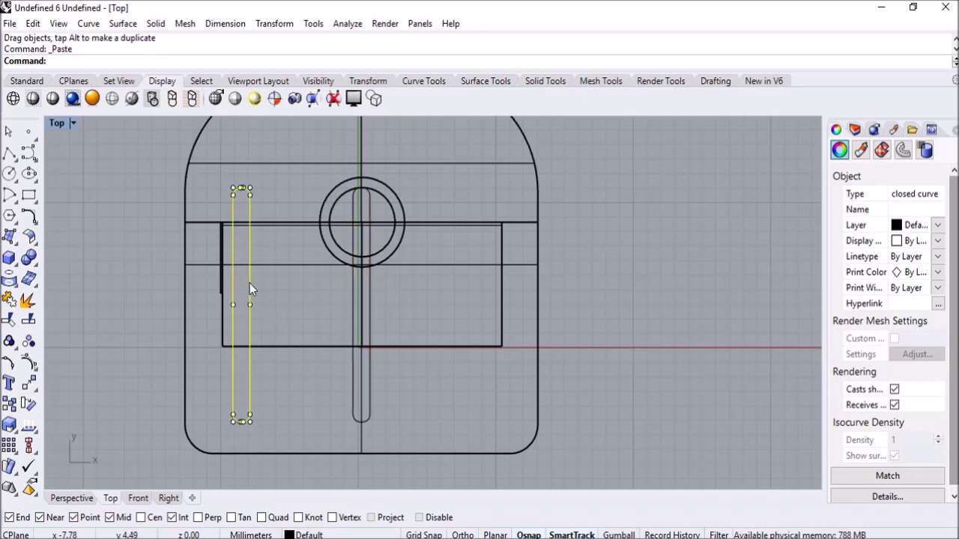
pyautogui.moveTo(250, 282); pyautogui.dragTo(489, 288)
# Place two more copies of the slot outline, evenly spaced between the central slot and the outer copy on the positive X side
pyautogui.hotkey('ctrl', 'c')
pyautogui.hotkey('ctrl', 'v')
pyautogui.moveTo(471, 305); pyautogui.dragTo(434, 307)
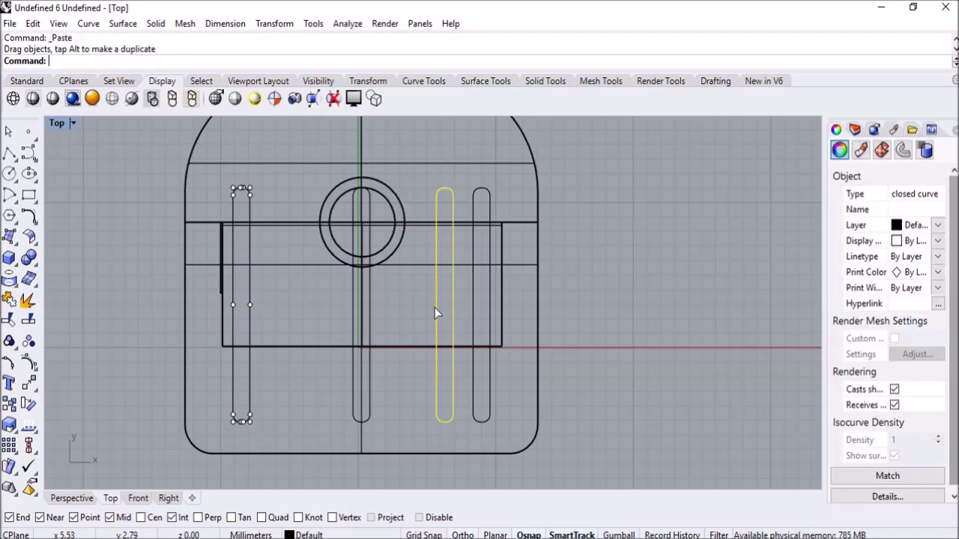
pyautogui.moveTo(473, 312); pyautogui.dragTo(396, 309)
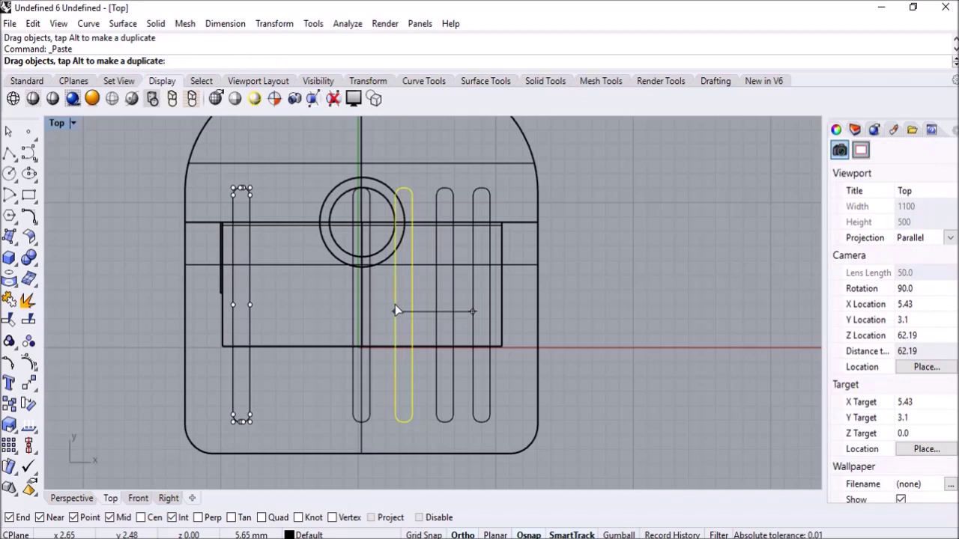
pyautogui.moveTo(395, 307); pyautogui.dragTo(395, 307)
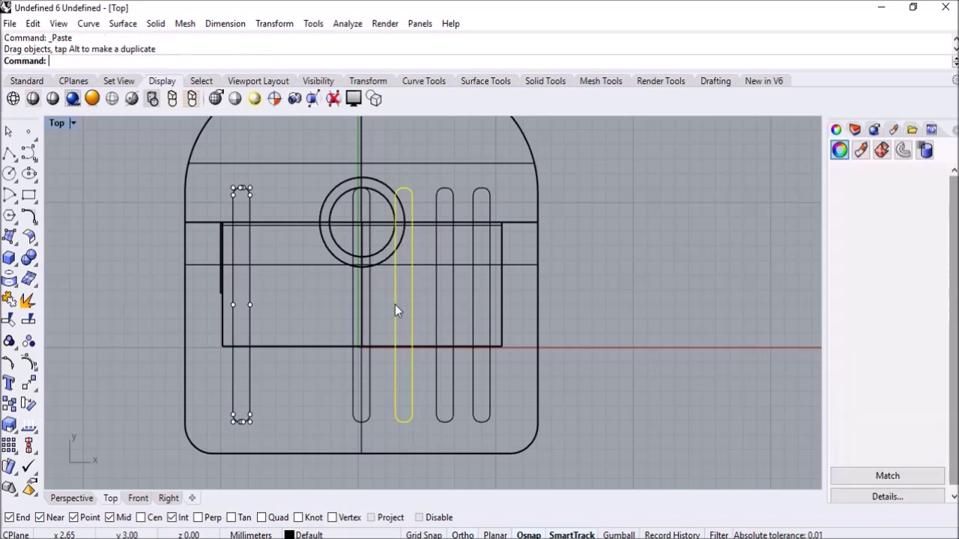
# Copy the two in-between slot outlines together about 8.8 mm in negative X, into the gap on the other half of the body
pyautogui.keyDown('shift'); pyautogui.click(437, 325); pyautogui.keyUp('shift')
pyautogui.hotkey('ctrl', 'c')
pyautogui.hotkey('ctrl', 'v')
pyautogui.moveTo(394, 318); pyautogui.dragTo(270, 308)
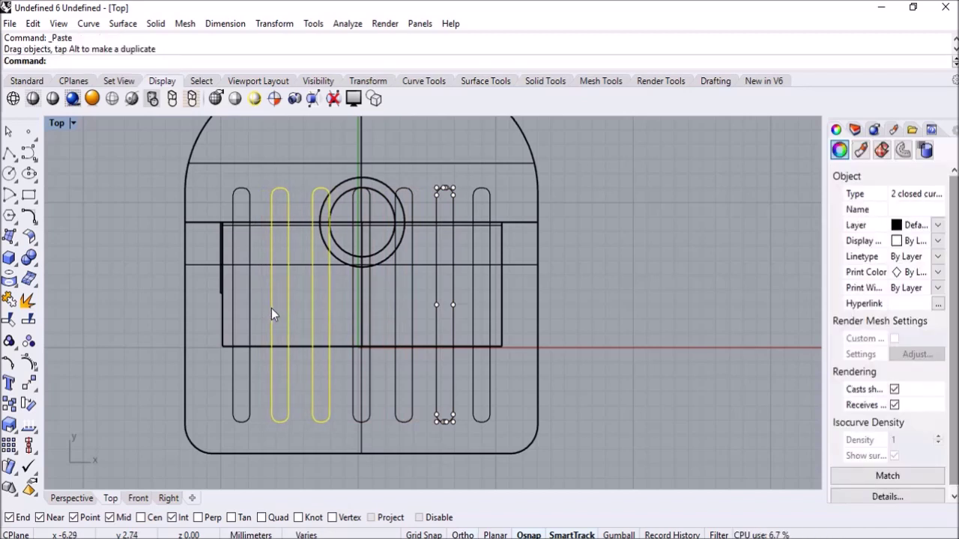
pyautogui.moveTo(279, 307); pyautogui.dragTo(284, 310)
pyautogui.hotkey('ctrl', 'z')
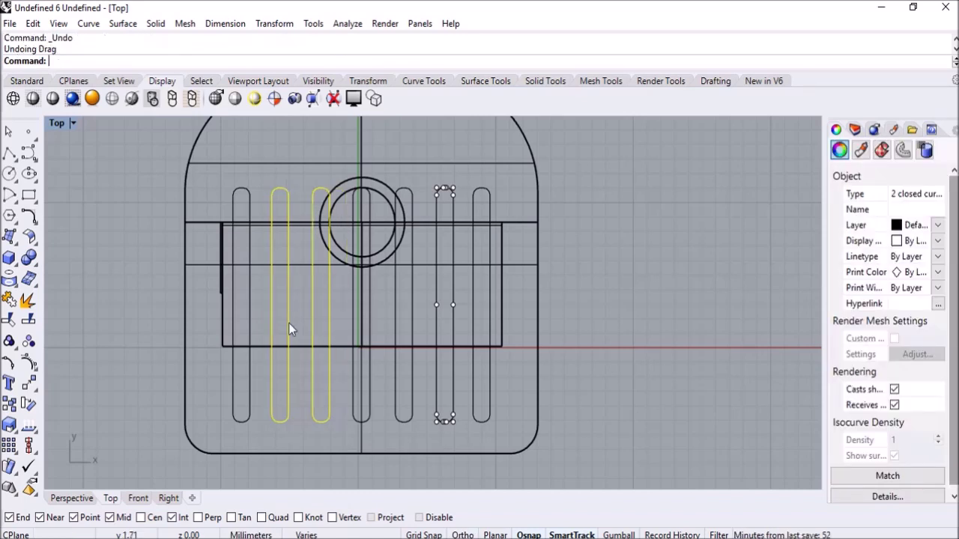
pyautogui.moveTo(273, 301); pyautogui.dragTo(352, 362)
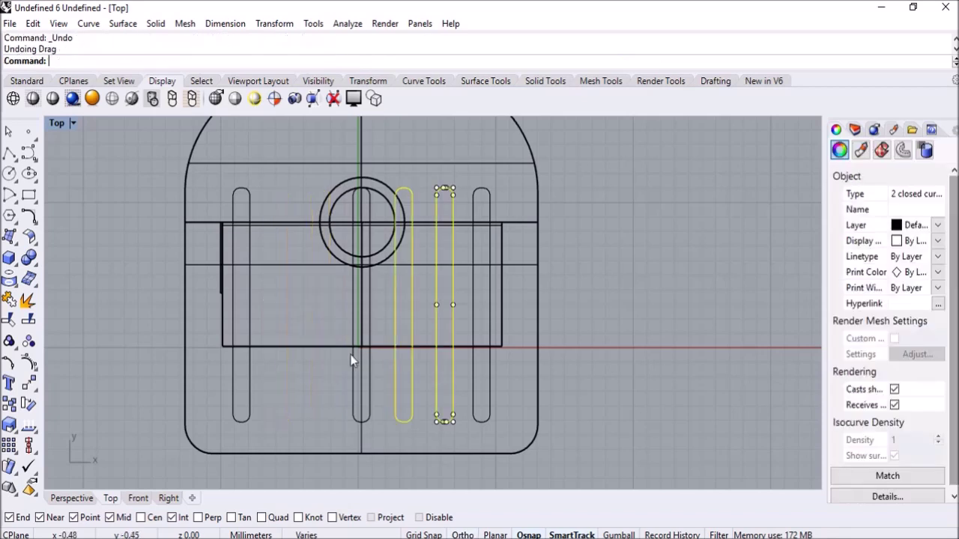
pyautogui.moveTo(395, 301); pyautogui.dragTo(273, 287)
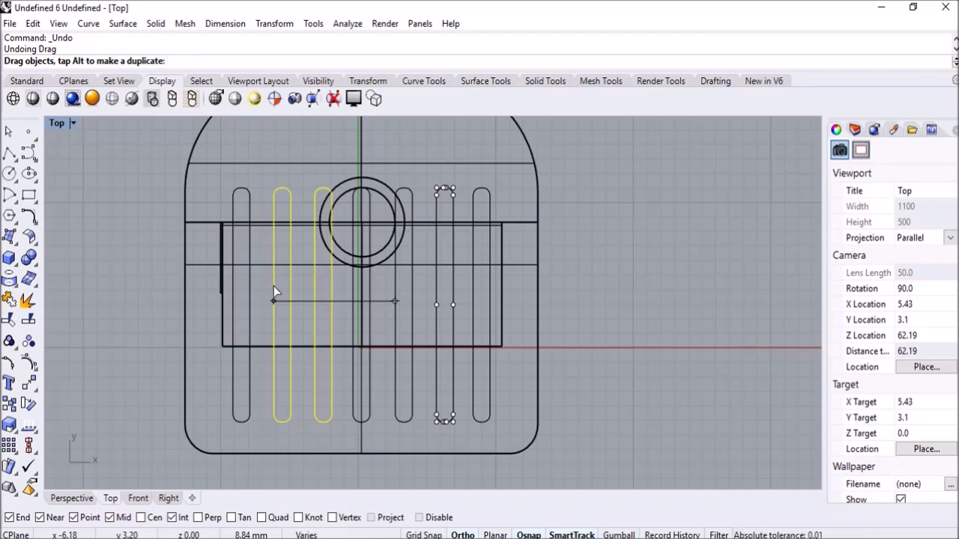
pyautogui.moveTo(274, 287); pyautogui.dragTo(274, 286)
pyautogui.click(639, 289)
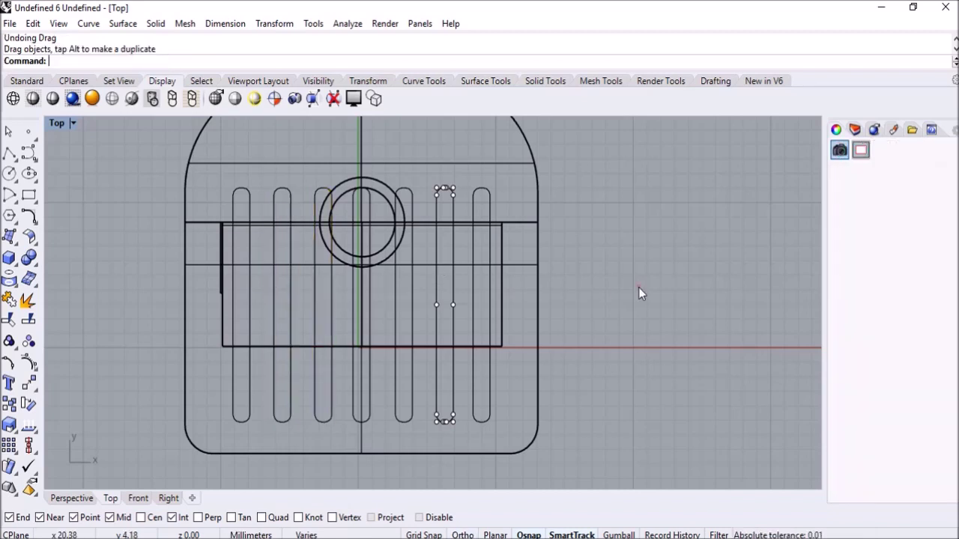
# Select all seven slot outlines and move them straight up in the Right view from the base to the lid's top face
pyautogui.click(249, 294)
pyautogui.keyDown('shift'); pyautogui.click(274, 304); pyautogui.keyUp('shift')
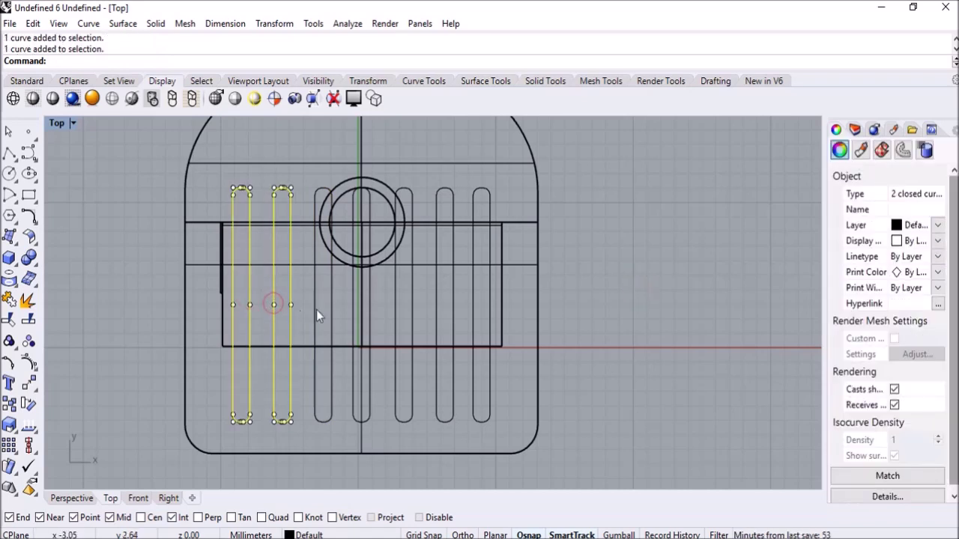
pyautogui.keyDown('shift'); pyautogui.click(315, 305); pyautogui.keyUp('shift')
pyautogui.keyDown('shift'); pyautogui.click(357, 318); pyautogui.keyUp('shift')
pyautogui.keyDown('shift'); pyautogui.click(397, 314); pyautogui.keyUp('shift')
pyautogui.keyDown('shift'); pyautogui.click(436, 317); pyautogui.keyUp('shift')
pyautogui.keyDown('shift'); pyautogui.click(472, 321); pyautogui.keyUp('shift')
pyautogui.doubleClick(65, 121)
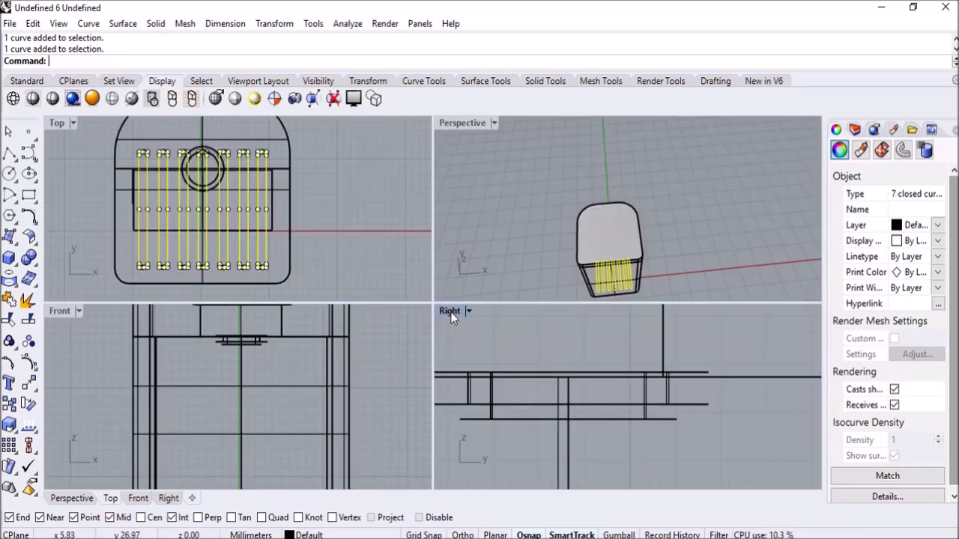
pyautogui.doubleClick(450, 312)
pyautogui.scroll(4, 436, 308)
pyautogui.scroll(-6, 437, 313)
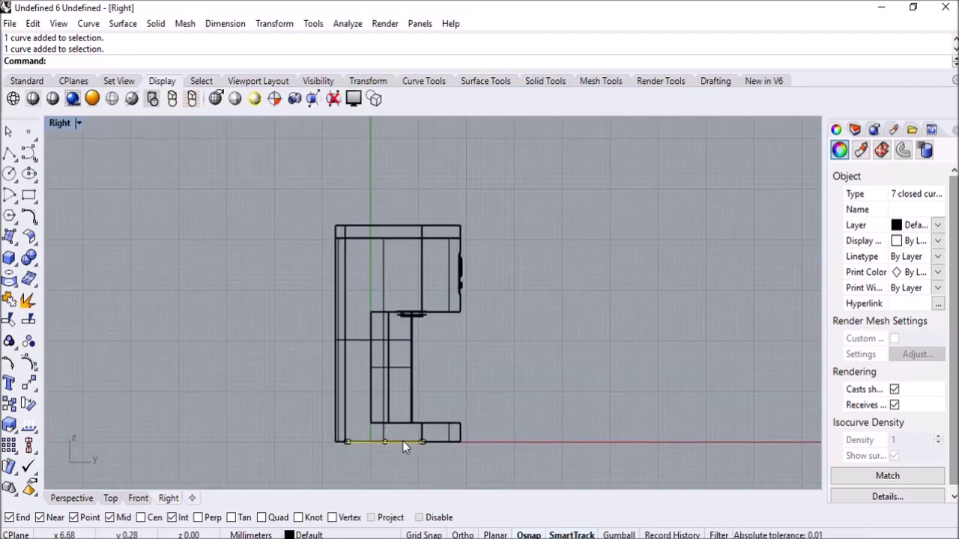
pyautogui.moveTo(403, 443); pyautogui.dragTo(402, 231)
pyautogui.doubleClick(71, 126)
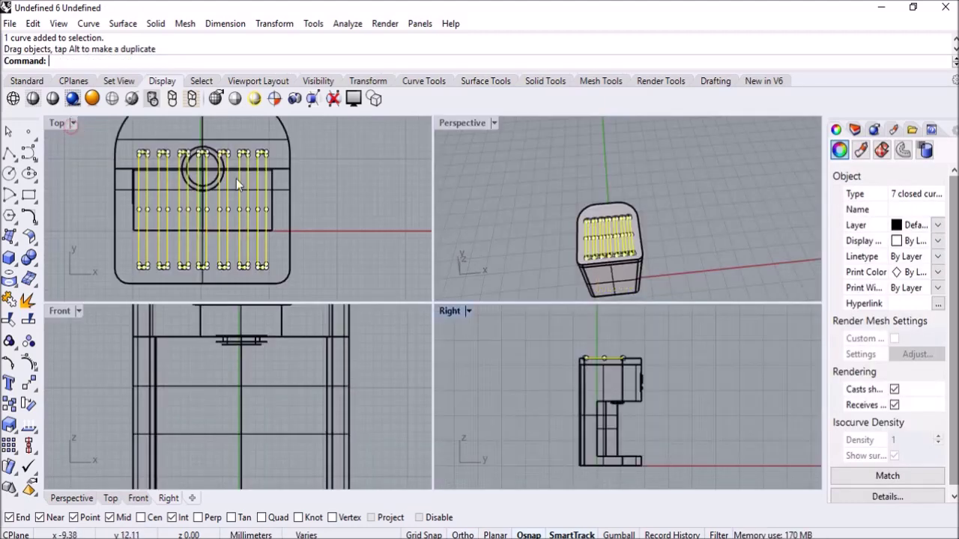
pyautogui.scroll(-10, 263, 386)
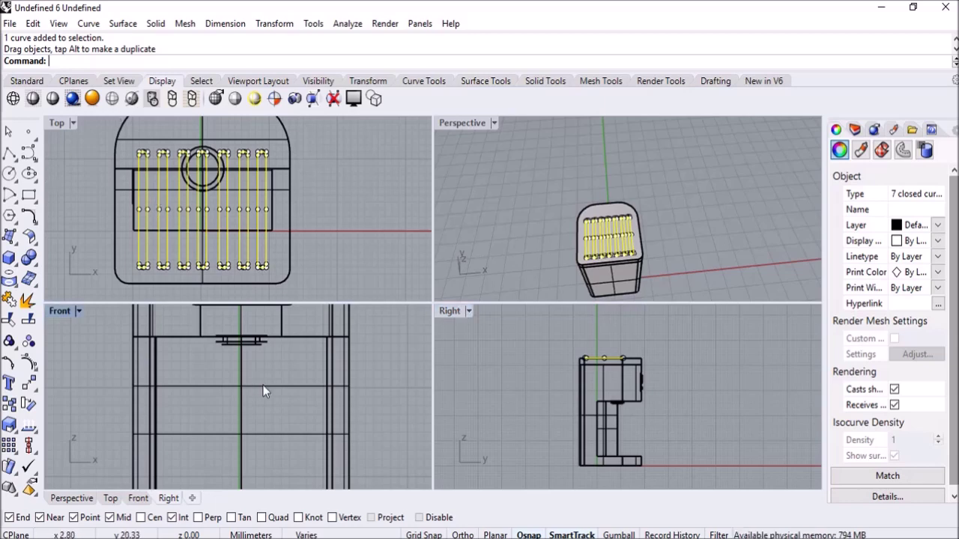
# Extrude the seven slot outlines upward as one-sided straight solids about 0.5 mm high
pyautogui.doubleClick(450, 311)
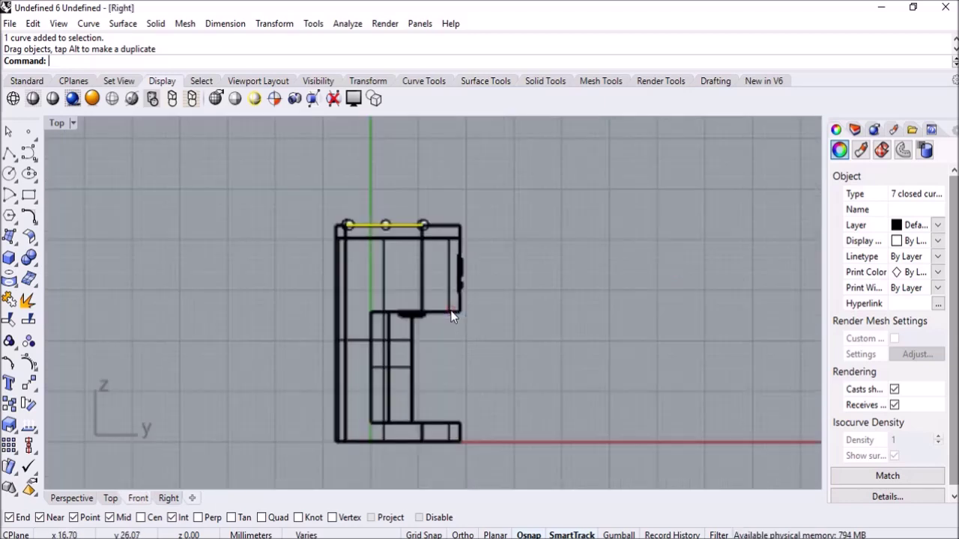
pyautogui.scroll(8, 378, 241)
pyautogui.moveTo(373, 224); pyautogui.dragTo(300, 294, button='right')
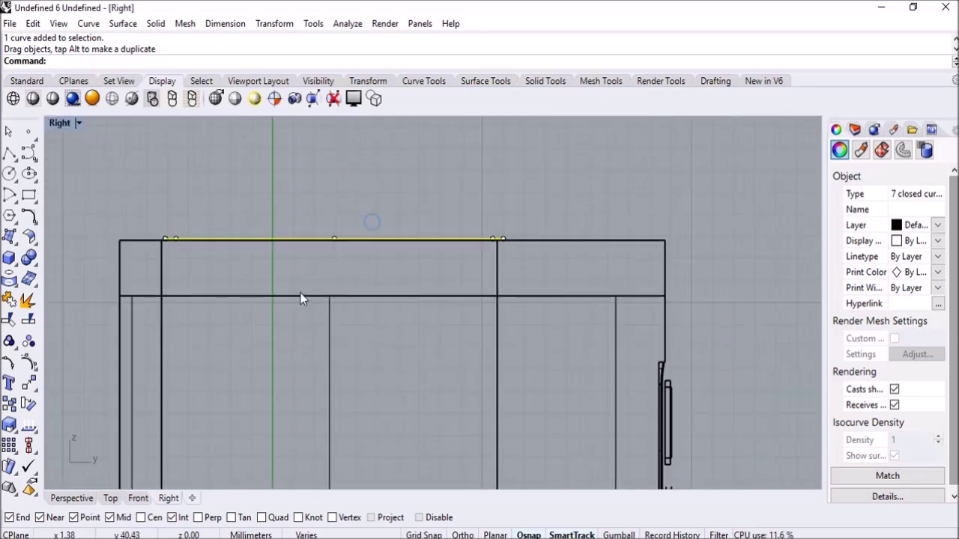
pyautogui.click(156, 23)
pyautogui.click(220, 283)
pyautogui.click(319, 286)
pyautogui.scroll(5, 307, 277)
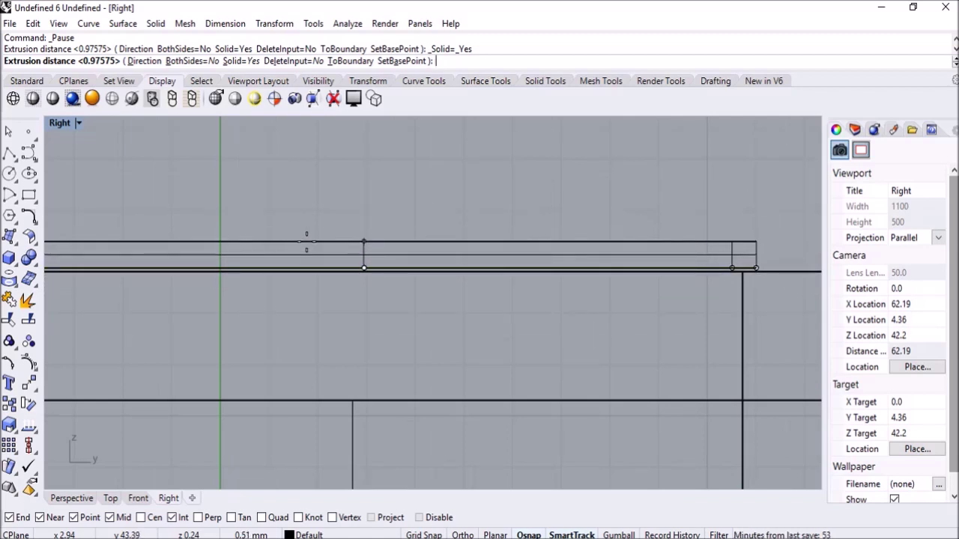
pyautogui.click(307, 242)
# Select the seven extruded slot solids and lower them so they sink partway into the lid's top face
pyautogui.moveTo(290, 217); pyautogui.dragTo(774, 272)
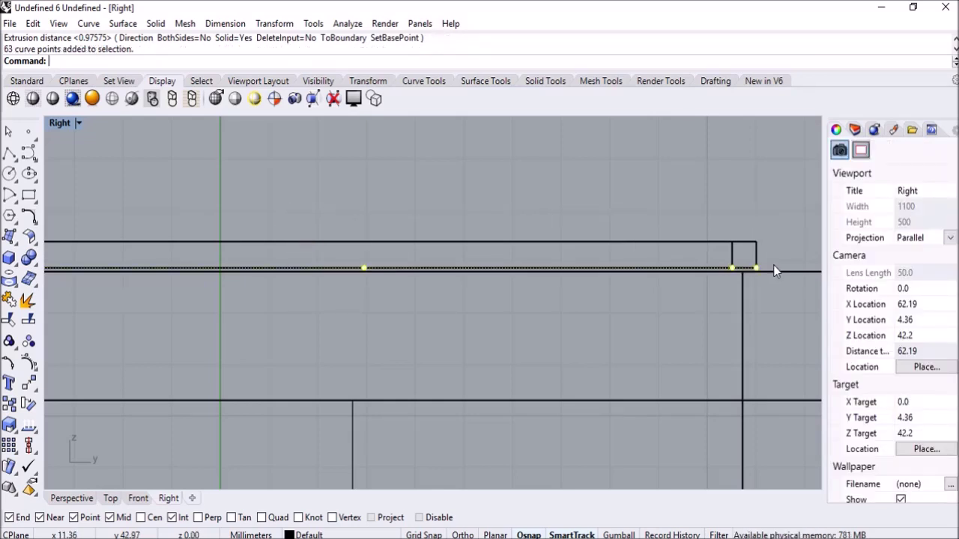
pyautogui.click(774, 251)
pyautogui.moveTo(782, 234); pyautogui.dragTo(108, 253)
pyautogui.scroll(-5, 109, 253)
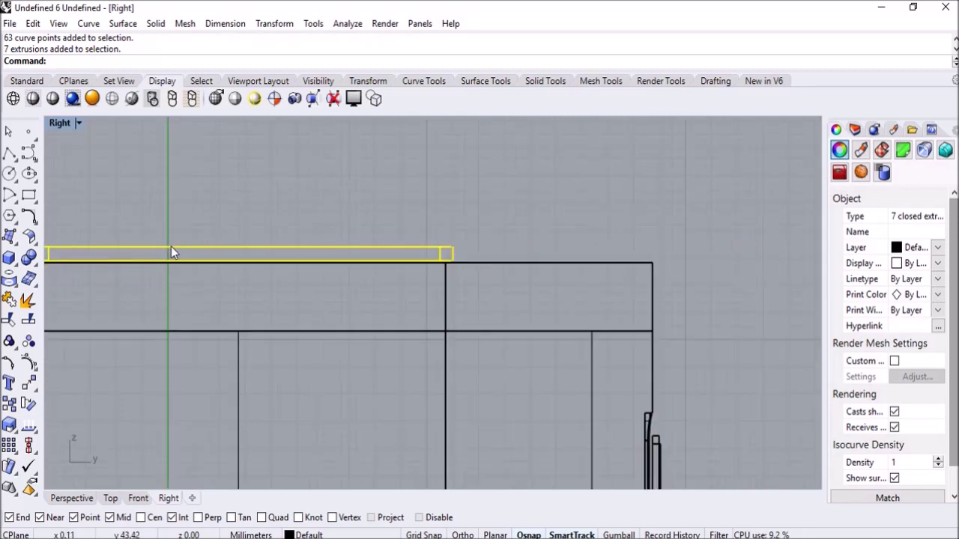
pyautogui.moveTo(171, 253); pyautogui.dragTo(180, 264)
pyautogui.scroll(5, 170, 252)
pyautogui.click(67, 144)
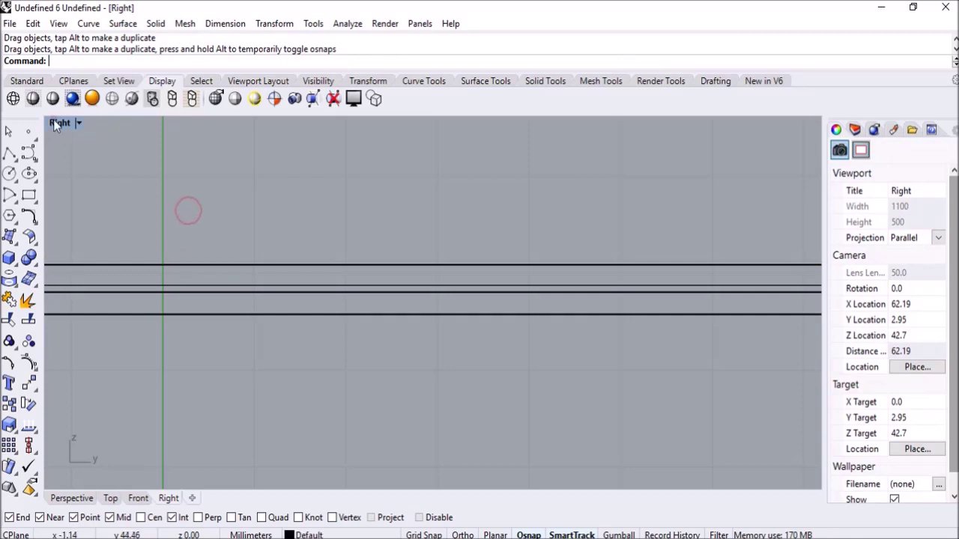
pyautogui.doubleClick(54, 121)
pyautogui.moveTo(644, 287); pyautogui.dragTo(661, 262, button='right')
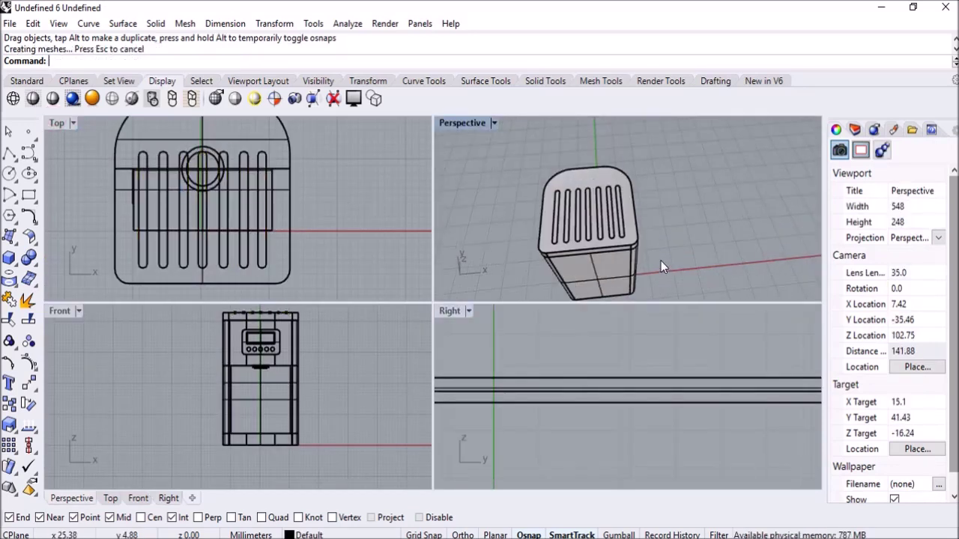
# Try to shift the seven slot solids in positive Y across the lid's top face, and undo the shift
pyautogui.scroll(5, 454, 352)
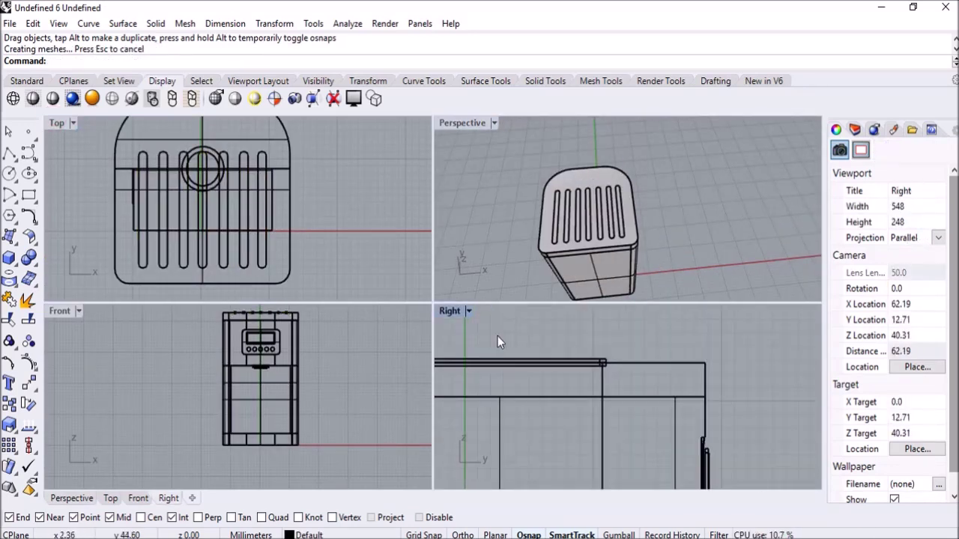
pyautogui.click(146, 211)
pyautogui.click(472, 237)
pyautogui.hotkey('ctrl', 'z')
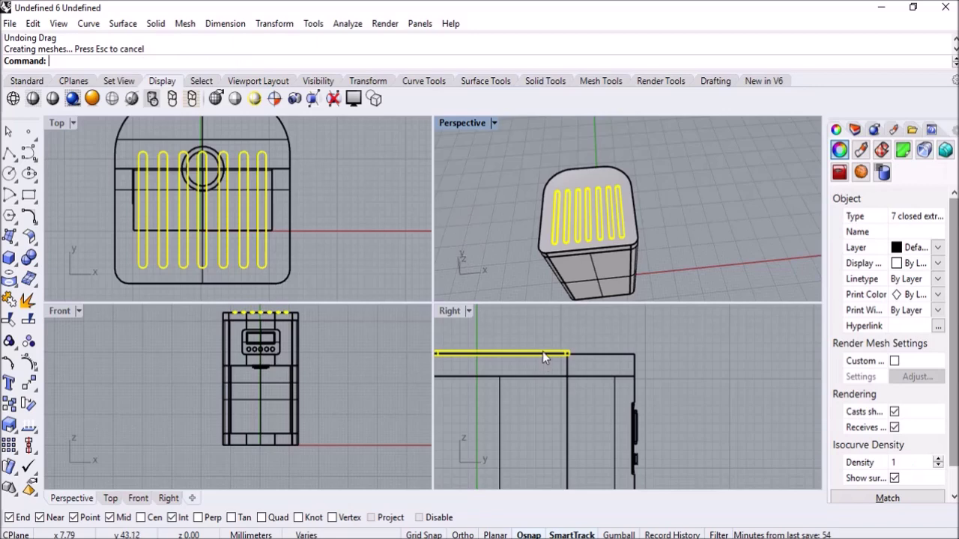
pyautogui.moveTo(541, 351); pyautogui.dragTo(561, 352)
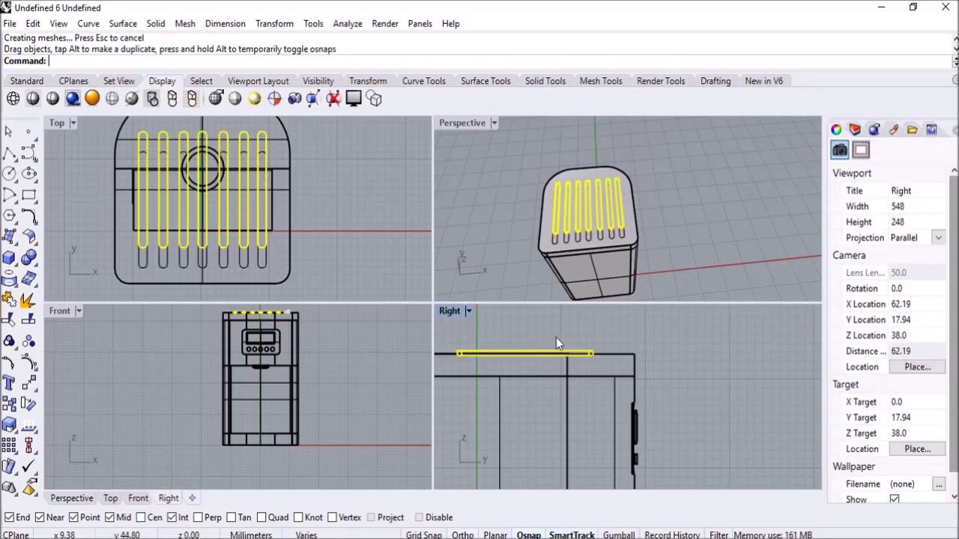
pyautogui.click(555, 332)
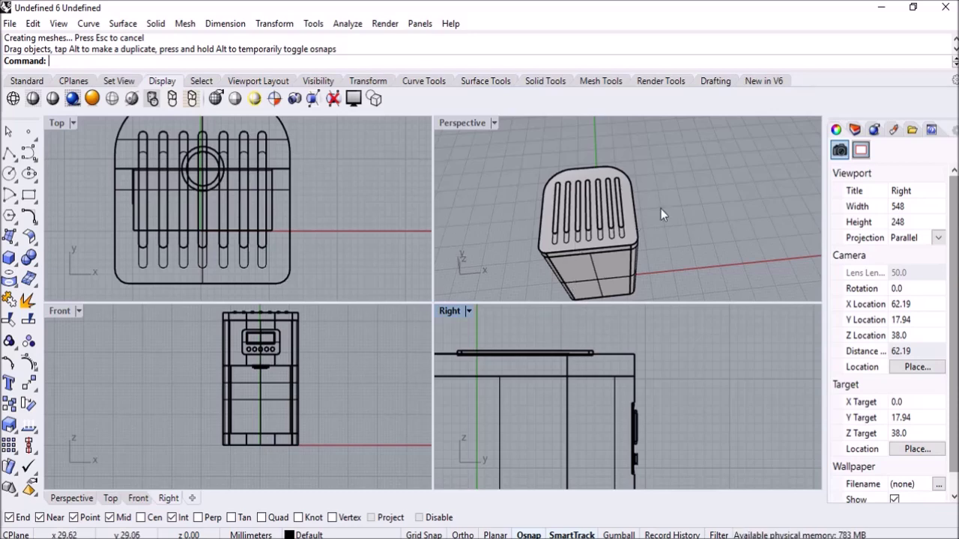
pyautogui.doubleClick(461, 123)
pyautogui.moveTo(467, 257); pyautogui.dragTo(480, 331, button='right')
pyautogui.scroll(-5, 484, 287)
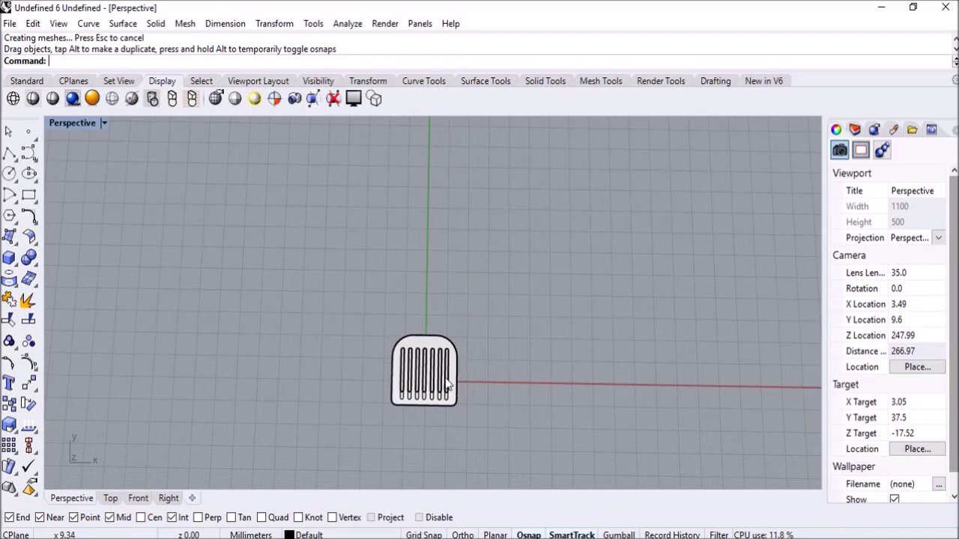
pyautogui.doubleClick(82, 124)
pyautogui.hotkey('ctrl', 'z')
pyautogui.hotkey('ctrl', 'z')
pyautogui.hotkey('ctrl', 'z')
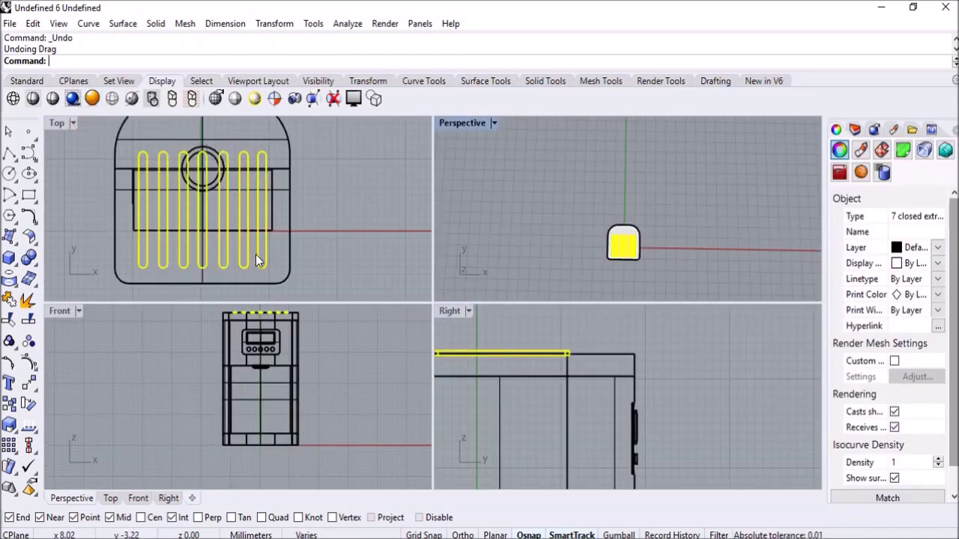
# Shift the seven slot solids slightly in positive Y and delete the leftover slot outline curves on the lid
pyautogui.moveTo(256, 254)
pyautogui.mouseDown()
pyautogui.moveTo(257, 245)
pyautogui.moveTo(255, 257)
pyautogui.mouseUp()
pyautogui.scroll(4, 257, 250)
pyautogui.click(319, 263)
pyautogui.scroll(-4, 293, 264)
pyautogui.click(293, 266)
pyautogui.press('Delete')
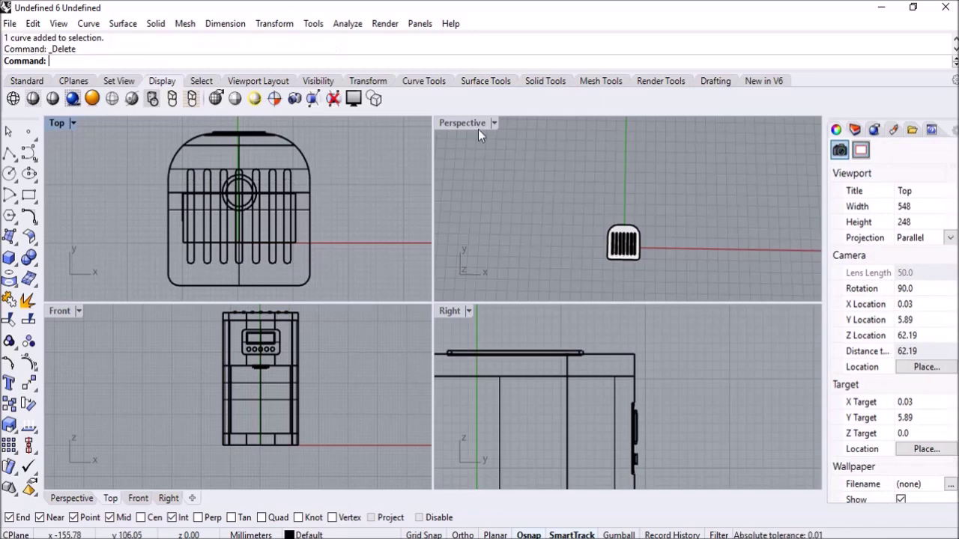
# Examine the whole appliance from the front and the side in the enlarged Perspective view
pyautogui.doubleClick(477, 124)
pyautogui.moveTo(512, 198); pyautogui.dragTo(376, 171, button='right')
pyautogui.scroll(5, 380, 203)
pyautogui.moveTo(382, 216); pyautogui.dragTo(503, 272, button='right')
pyautogui.scroll(3, 460, 232)
pyautogui.scroll(-2, 445, 217)
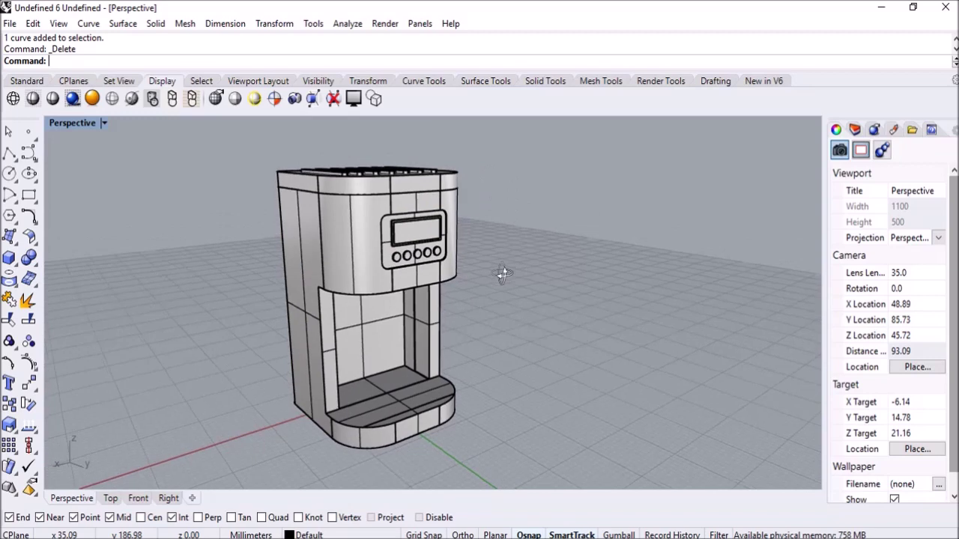
pyautogui.moveTo(322, 270); pyautogui.dragTo(397, 253, button='right')
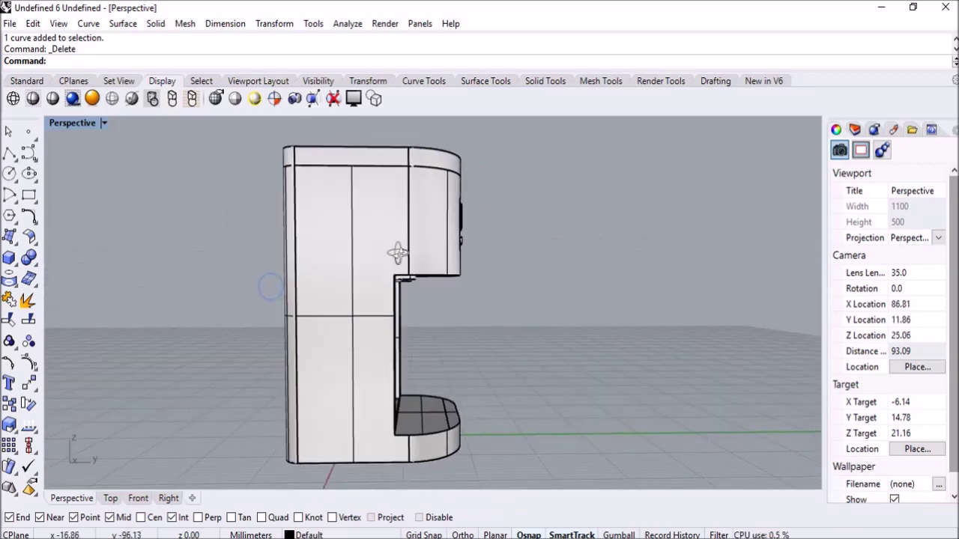
# Draw a narrow upright rectangle in the Right view, spanning the full height of the front recess, and select it
pyautogui.click(29, 195)
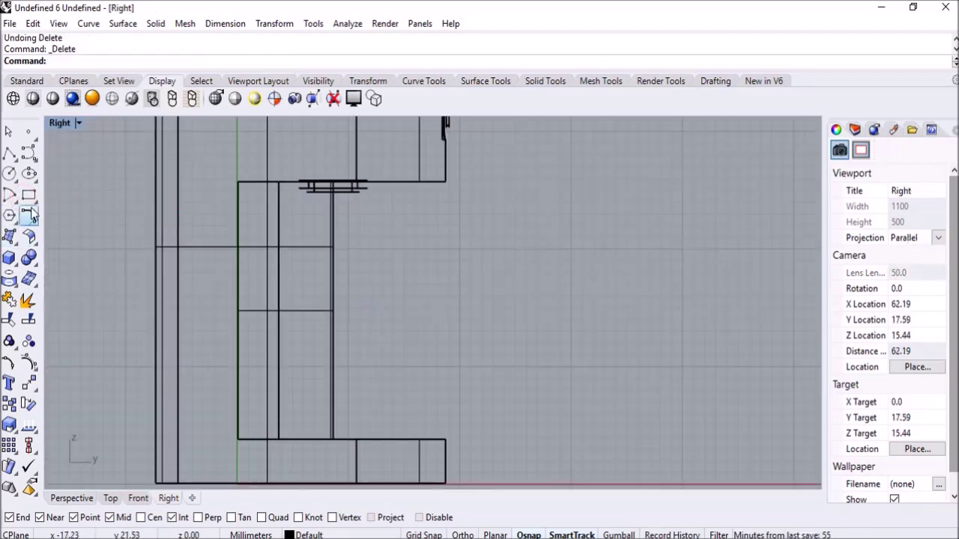
pyautogui.click(29, 195)
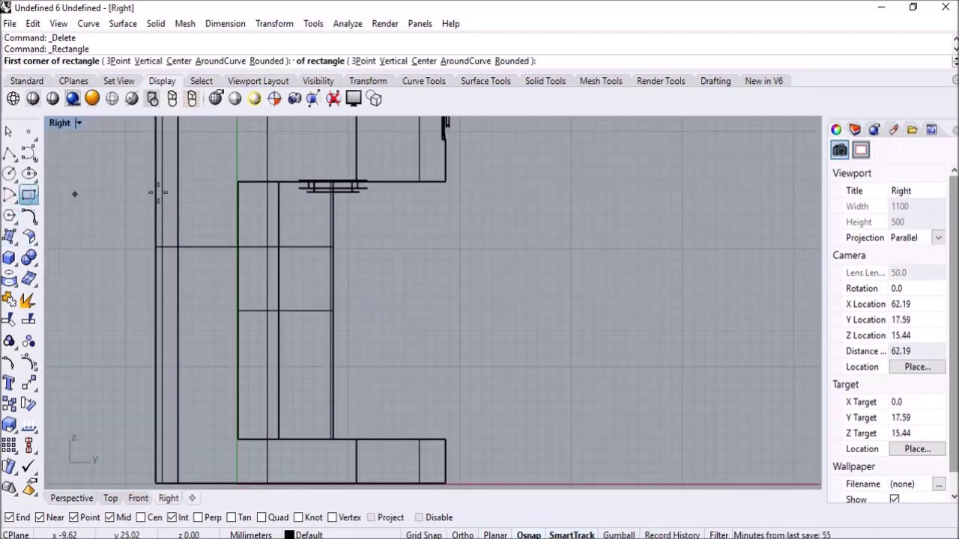
pyautogui.click(259, 182)
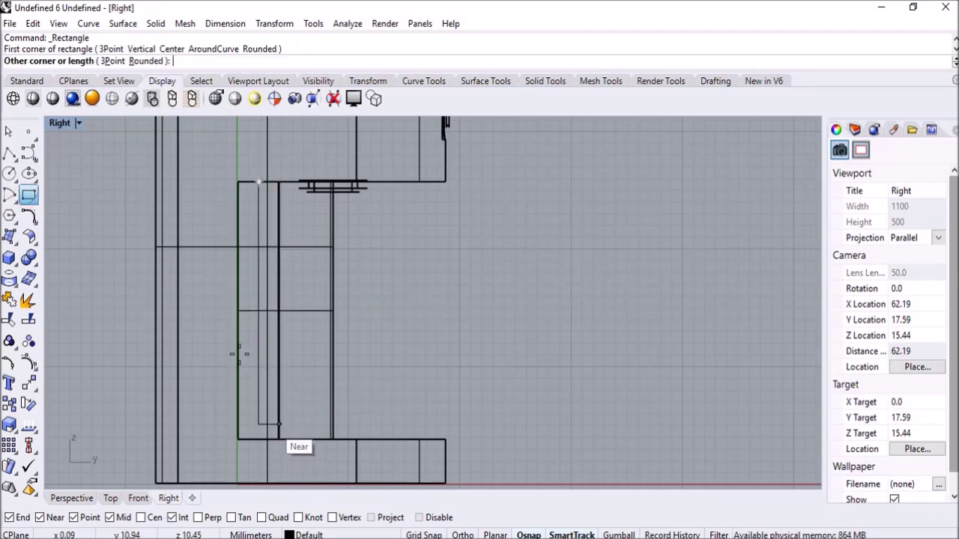
pyautogui.click(274, 438)
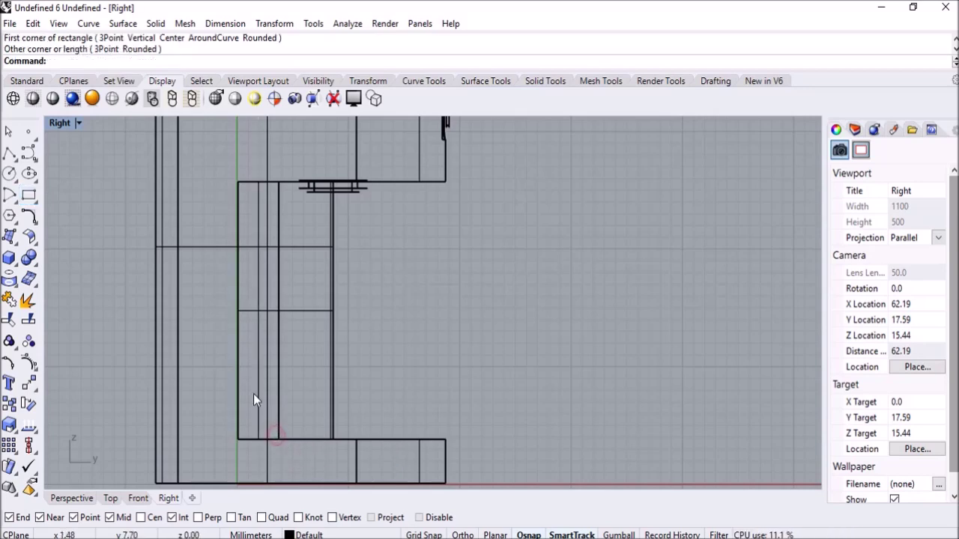
pyautogui.click(258, 364)
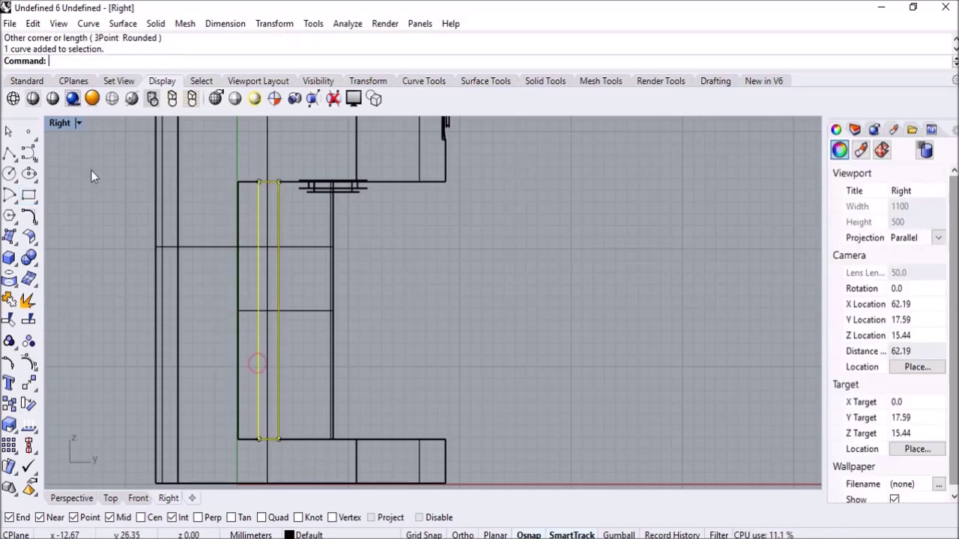
# Move the rectangle back to the recess's rear edge in the Right view and out to the body's side face in the Front view
pyautogui.doubleClick(61, 124)
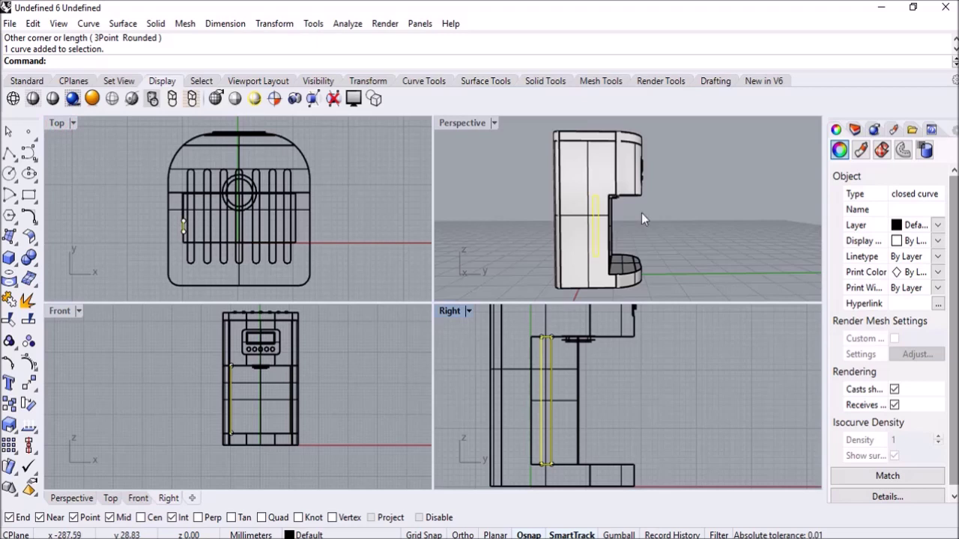
pyautogui.moveTo(541, 389); pyautogui.dragTo(546, 394)
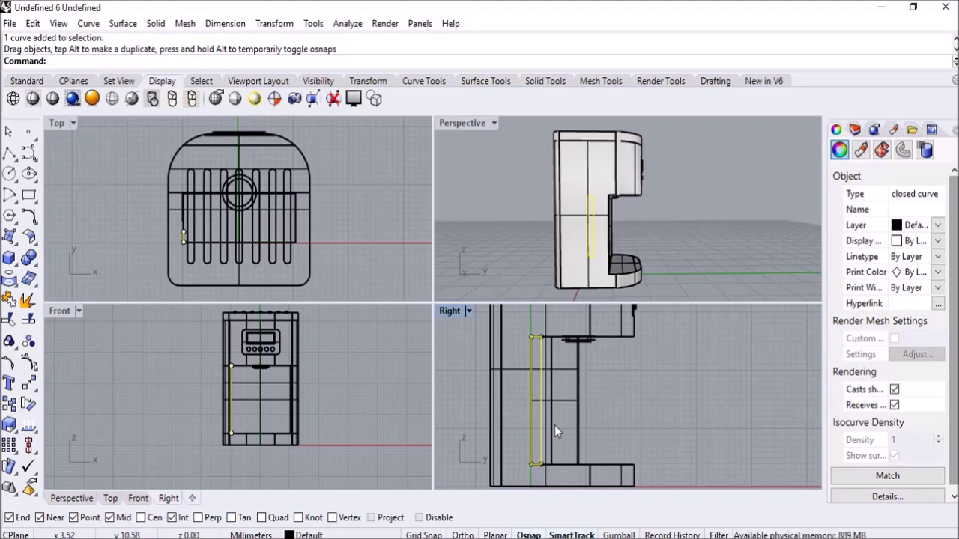
pyautogui.click(221, 403)
pyautogui.scroll(5, 221, 403)
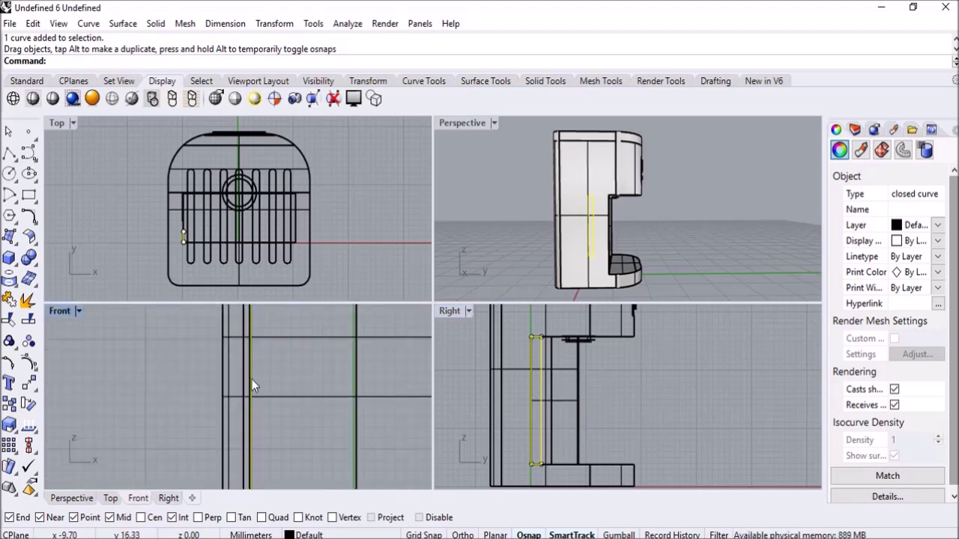
pyautogui.moveTo(249, 376); pyautogui.dragTo(230, 379)
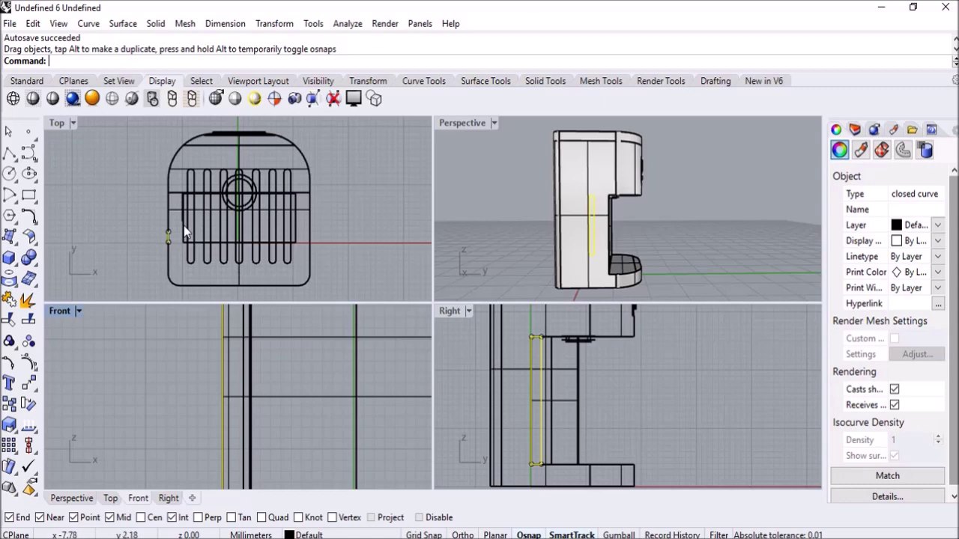
# Try to fillet the rectangle's upper corner farther from the recess's rear edge with a 0.4 mm radius, and undo it
pyautogui.scroll(4, 645, 369)
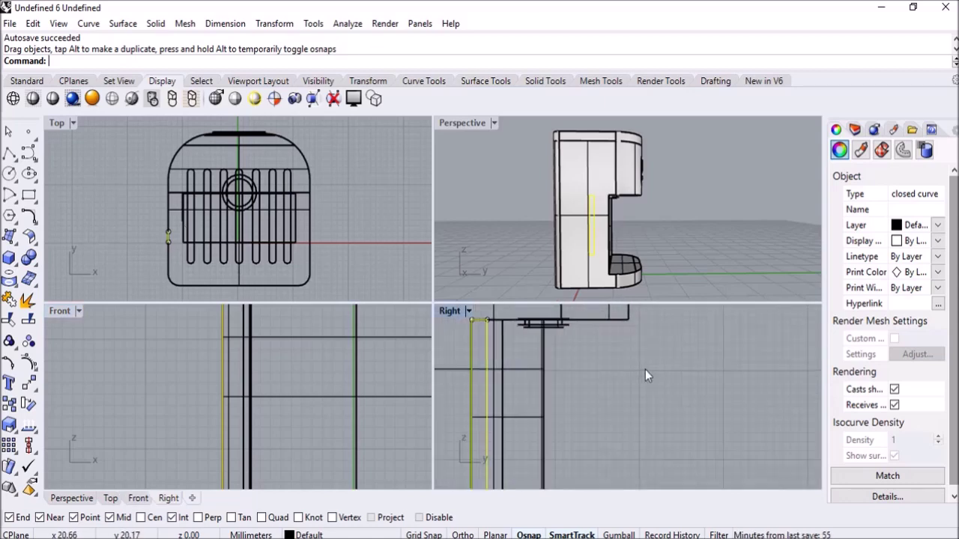
pyautogui.doubleClick(450, 311)
pyautogui.scroll(-3, 469, 364)
pyautogui.scroll(1, 438, 320)
pyautogui.scroll(2, 437, 320)
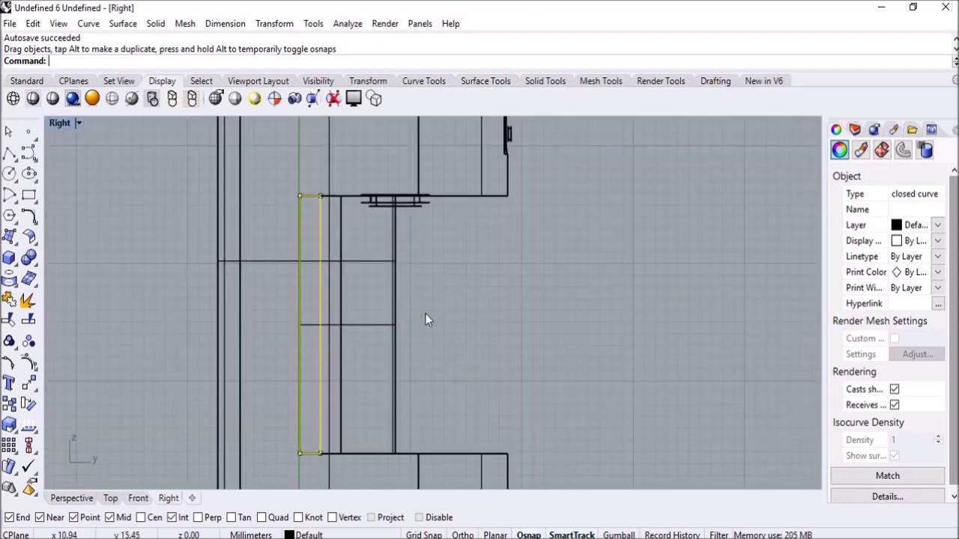
pyautogui.click(29, 214)
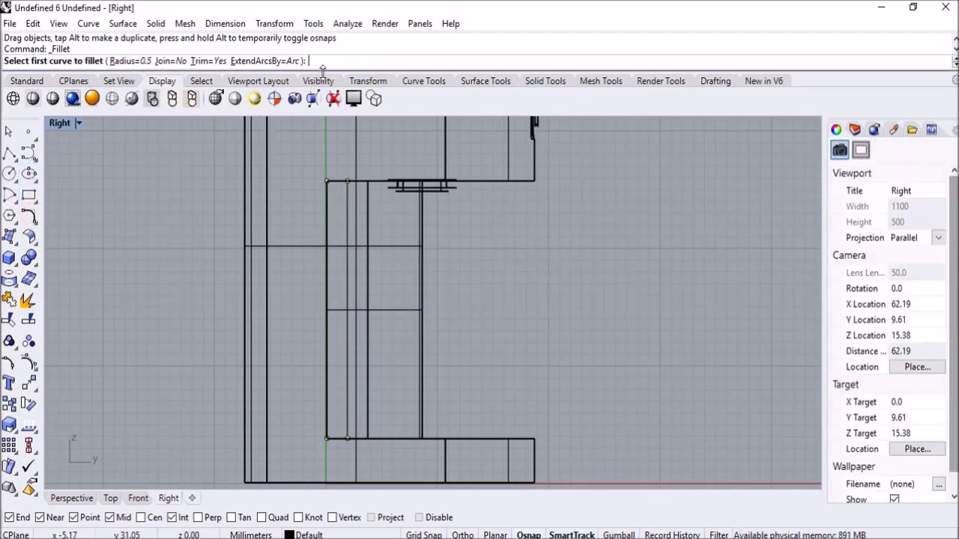
pyautogui.write('0.4')
pyautogui.press('Return')
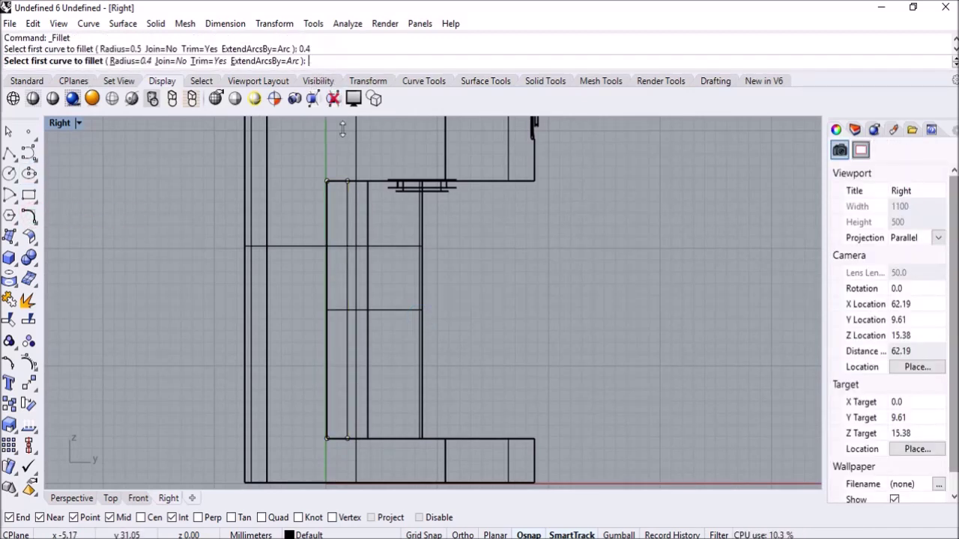
pyautogui.click(345, 189)
pyautogui.click(341, 197)
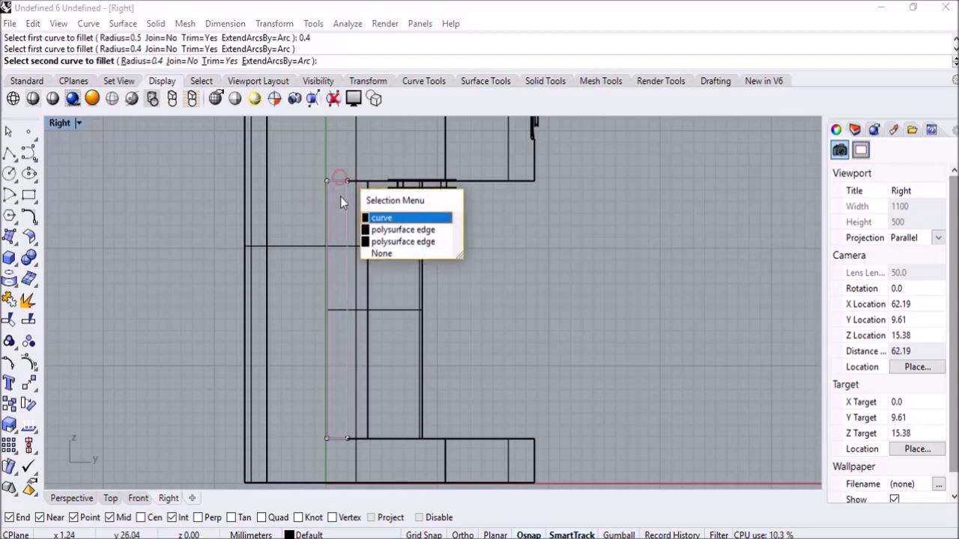
pyautogui.click(375, 218)
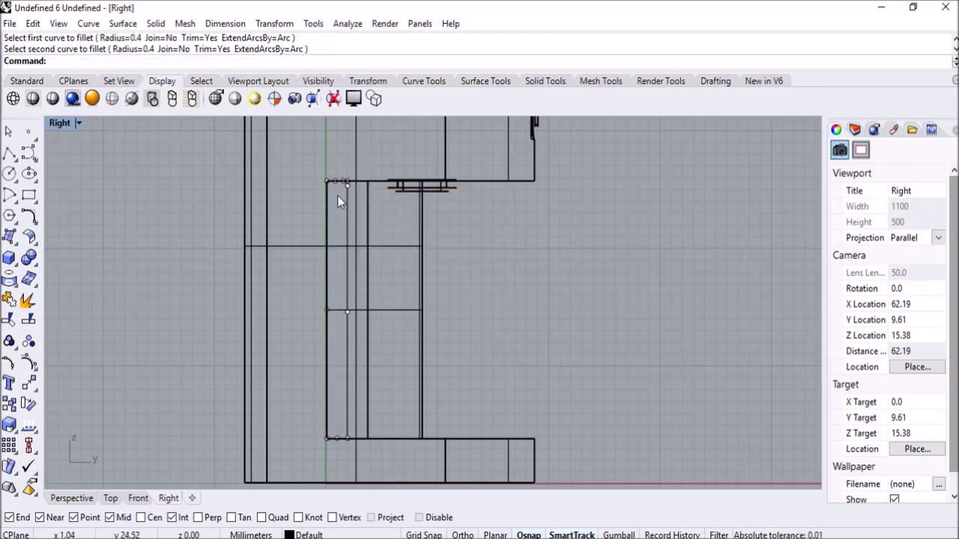
pyautogui.hotkey('ctrl', 'z')
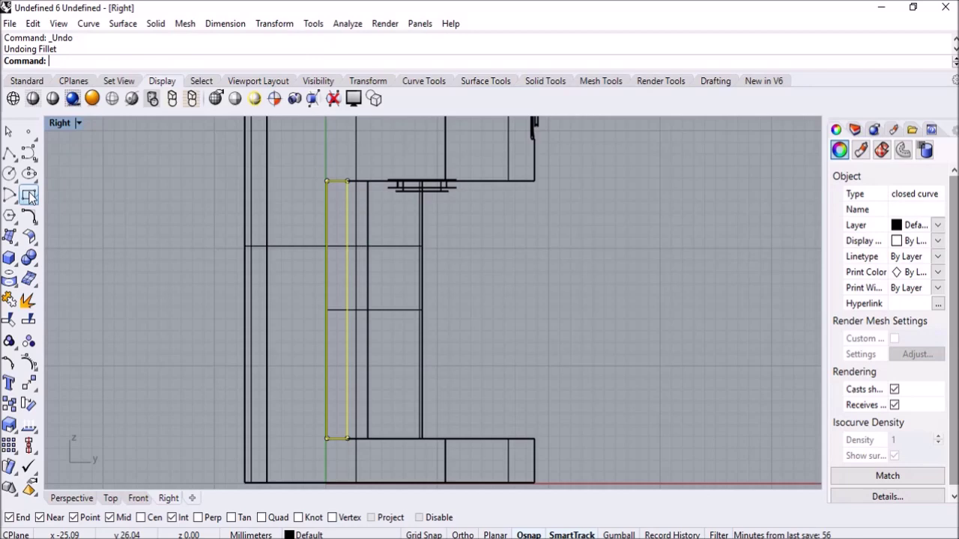
# Try to fillet the rectangle's upper corner farther from the recess's rear edge with a 1 mm radius
pyautogui.click(28, 218)
pyautogui.write('1')
pyautogui.press('Return')
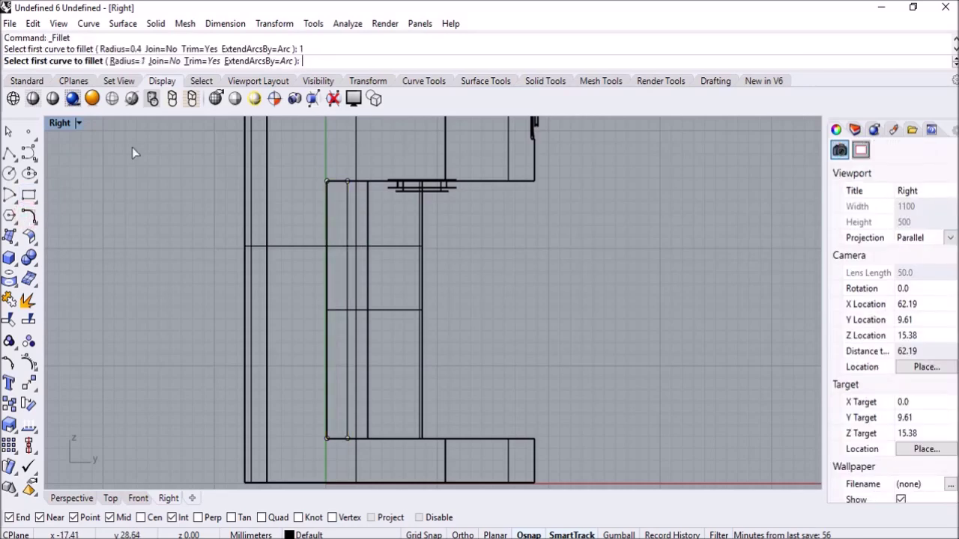
pyautogui.scroll(5, 360, 252)
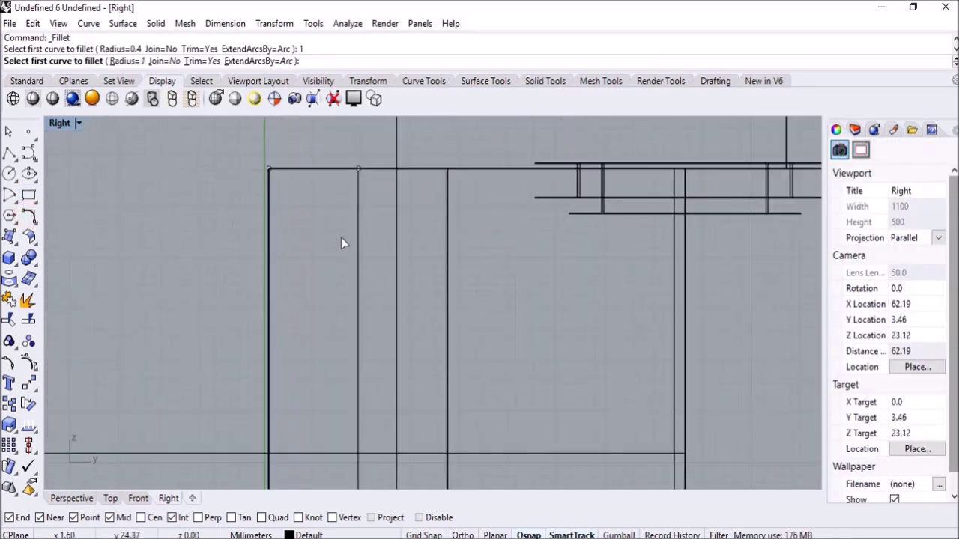
pyautogui.click(357, 224)
pyautogui.click(340, 170)
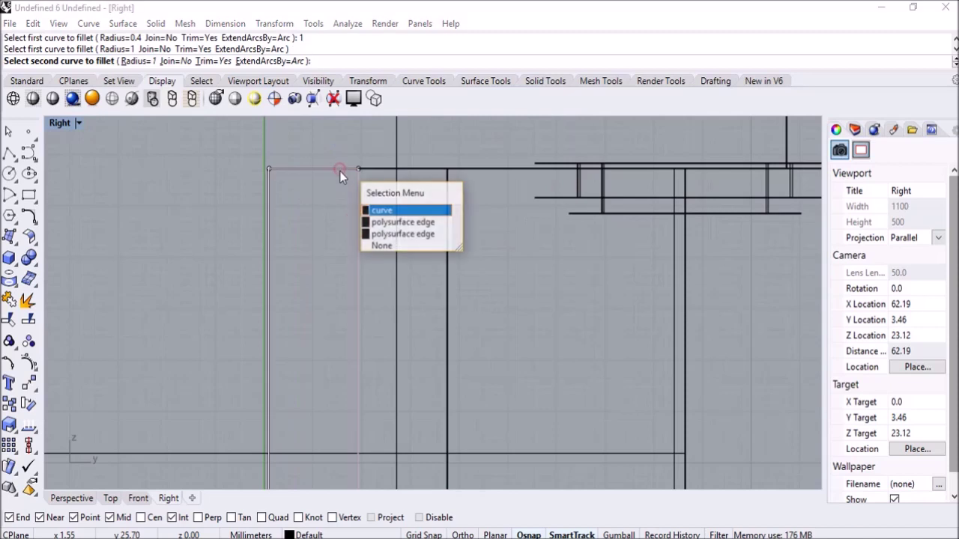
pyautogui.click(372, 211)
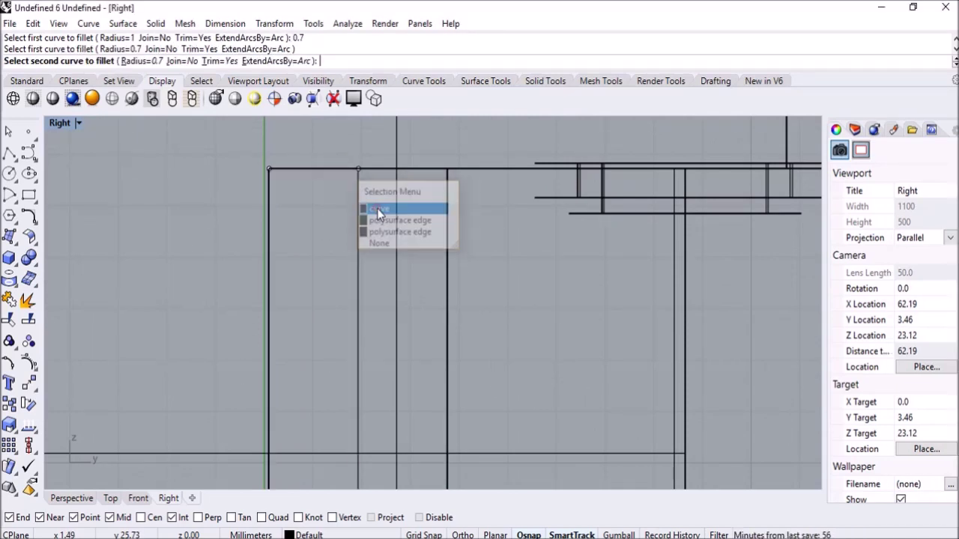
# Fillet both upper corners of the narrow rectangle with a 0.7 mm radius
pyautogui.click(375, 205)
pyautogui.press('Return')
pyautogui.click(270, 227)
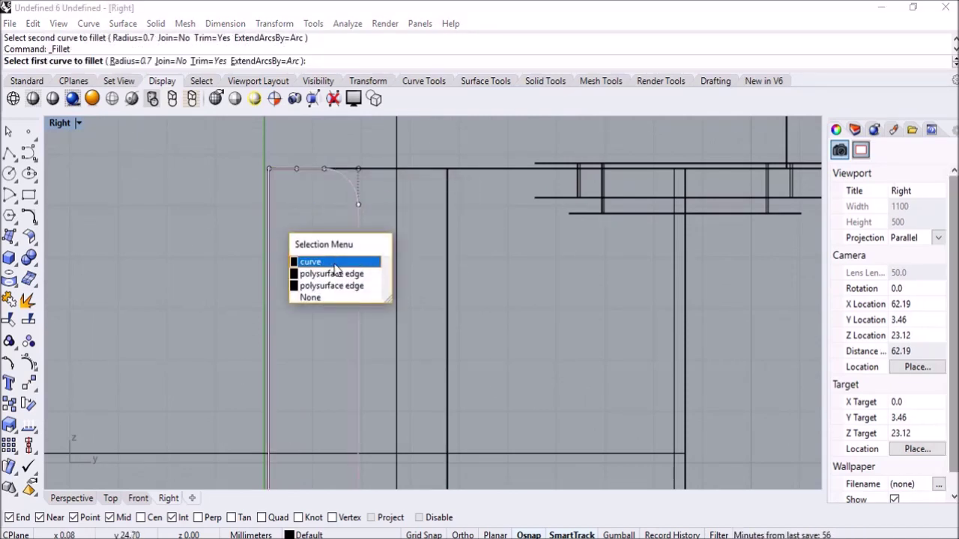
pyautogui.click(335, 262)
pyautogui.click(289, 171)
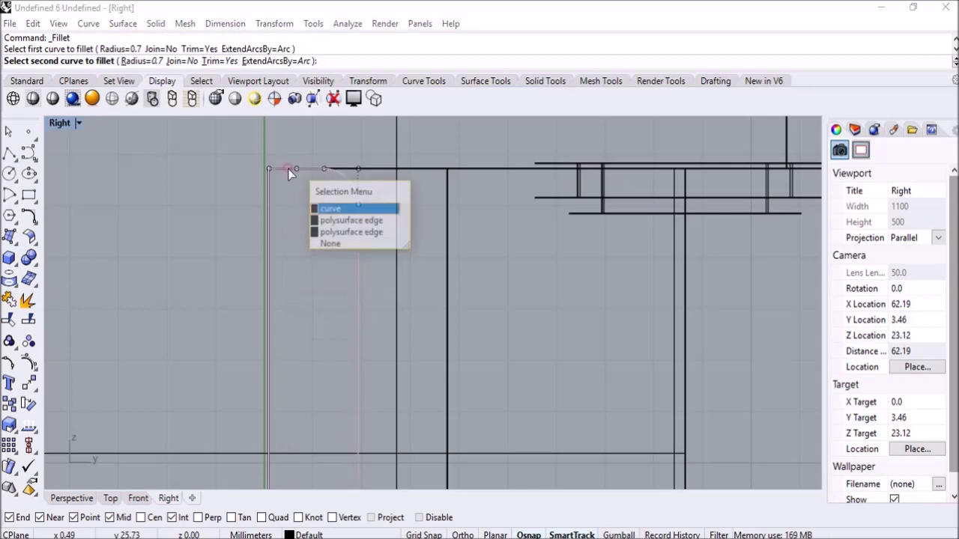
pyautogui.click(327, 209)
# Complete the 0.7 mm fillet on the narrow rectangle's upper corner at the recess's rear edge
pyautogui.press('Down')
pyautogui.press('Right')
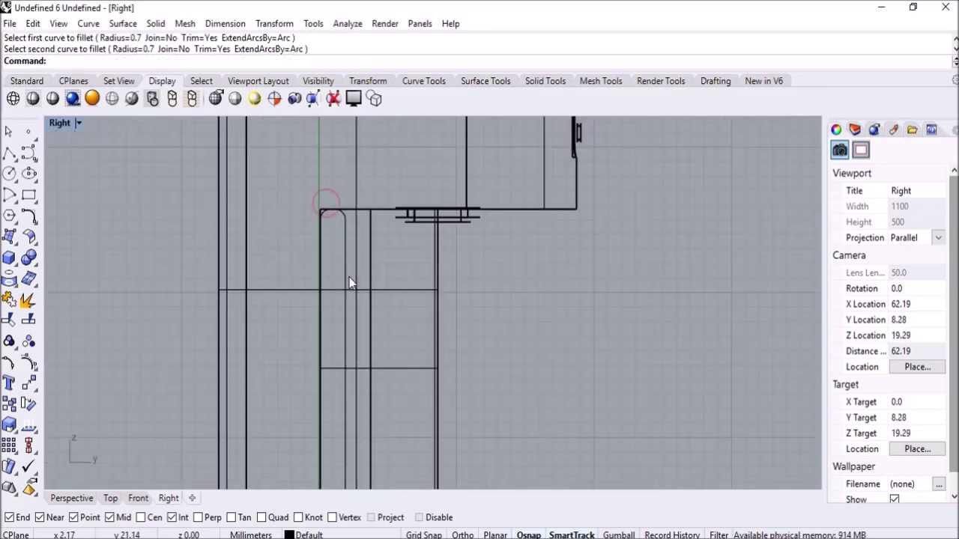
# Fillet the narrow rectangle's lower corner farther from the recess's rear edge with a 0.7 mm radius
pyautogui.scroll(3, 347, 418)
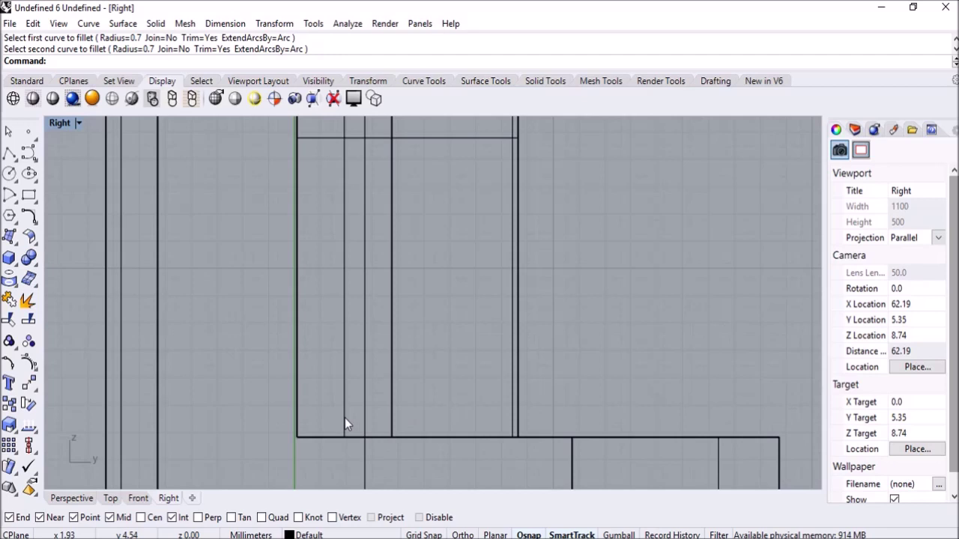
pyautogui.click(345, 418)
pyautogui.click(338, 437)
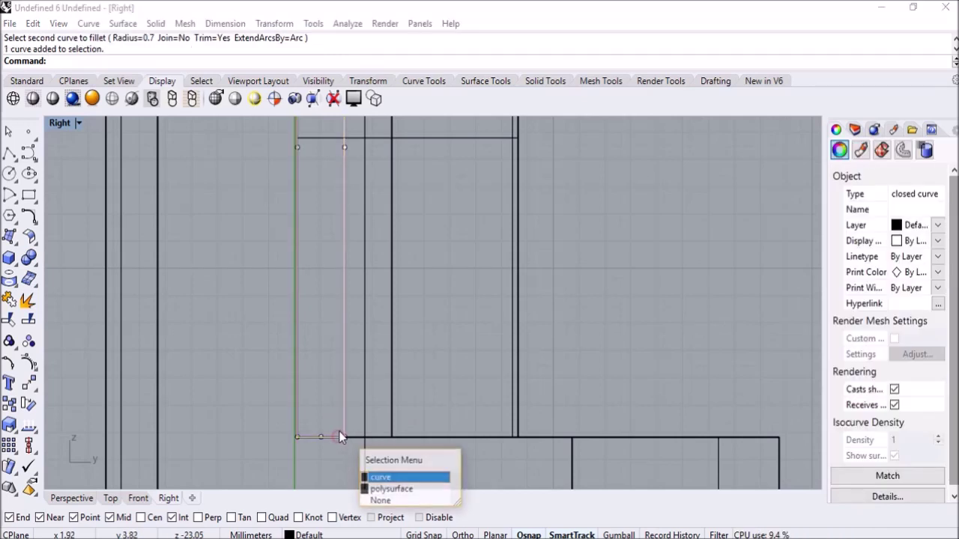
pyautogui.click(381, 474)
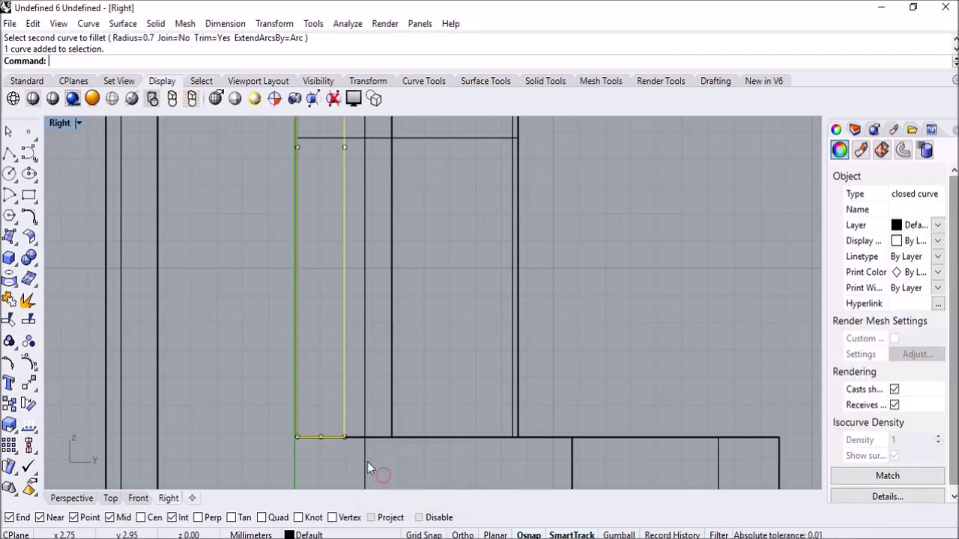
pyautogui.click(338, 435)
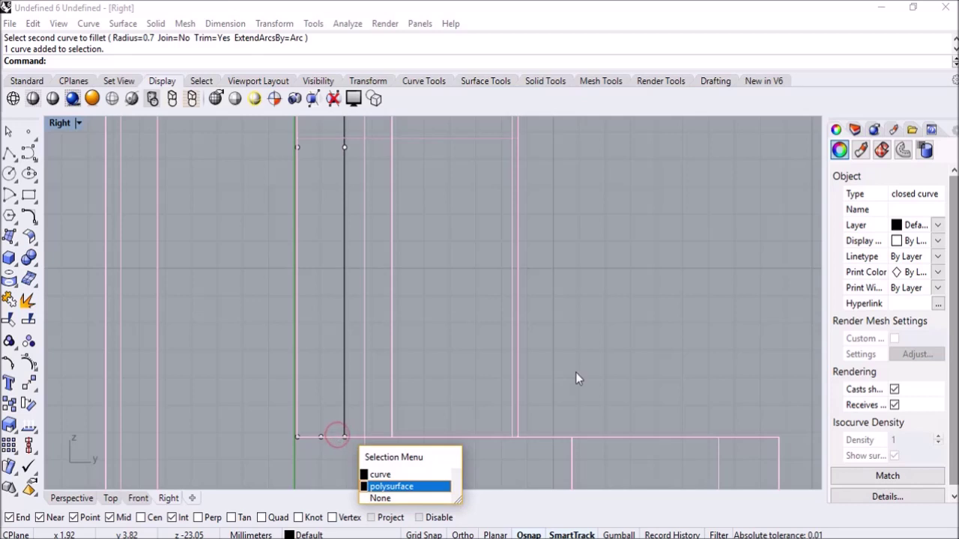
pyautogui.click(575, 378)
pyautogui.click(343, 415)
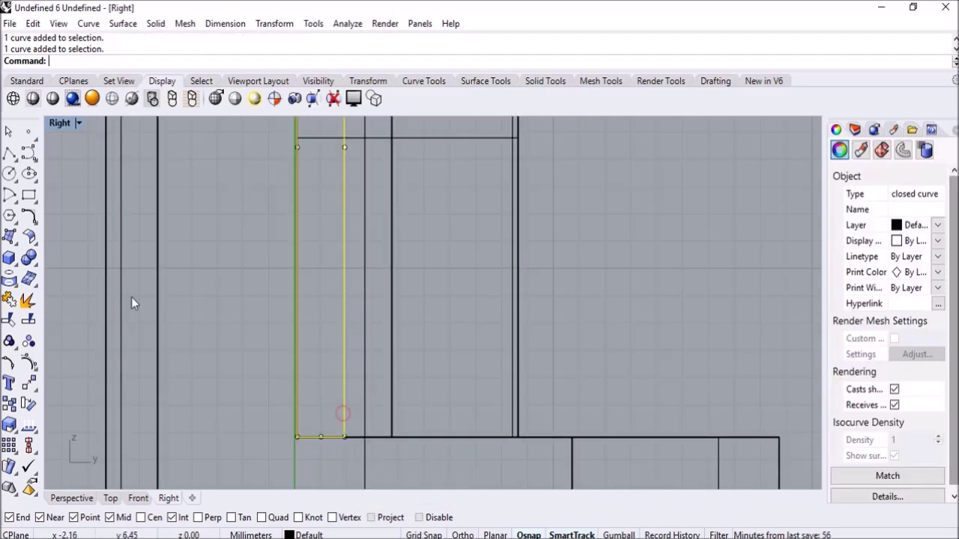
pyautogui.click(30, 216)
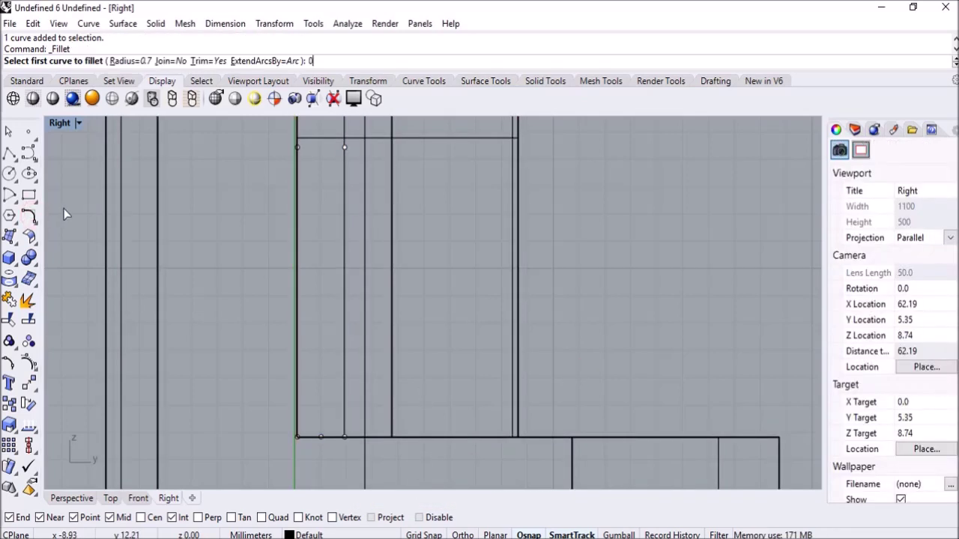
pyautogui.press('Return')
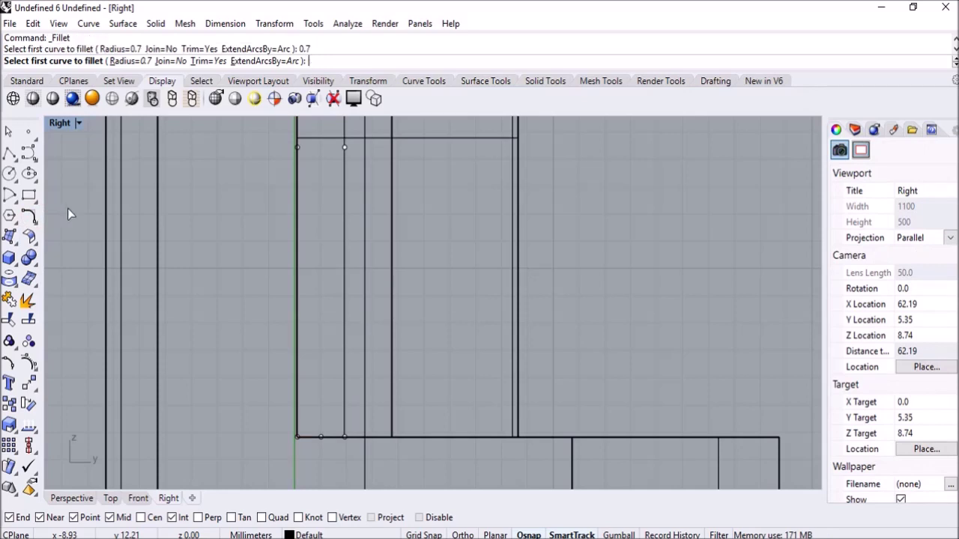
pyautogui.click(344, 424)
pyautogui.click(339, 434)
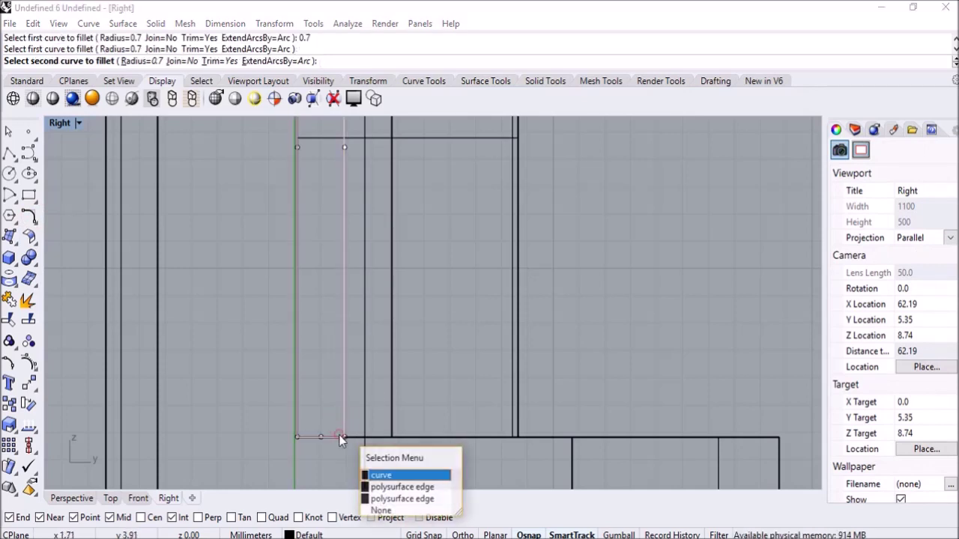
pyautogui.click(380, 475)
# Fillet the narrow rectangle's remaining lower corner at the recess's rear edge with the same 0.7 mm radius
pyautogui.press('Return')
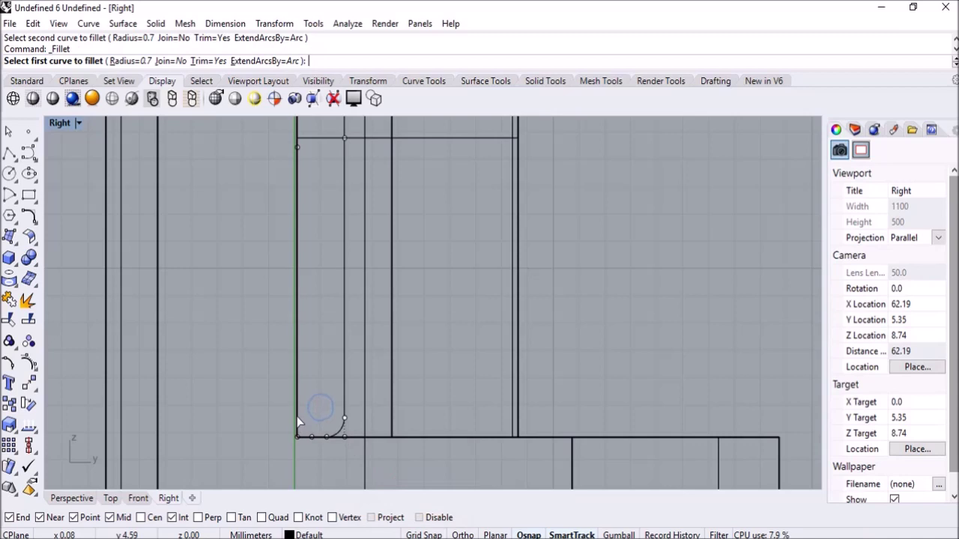
pyautogui.click(311, 439)
pyautogui.click(341, 457)
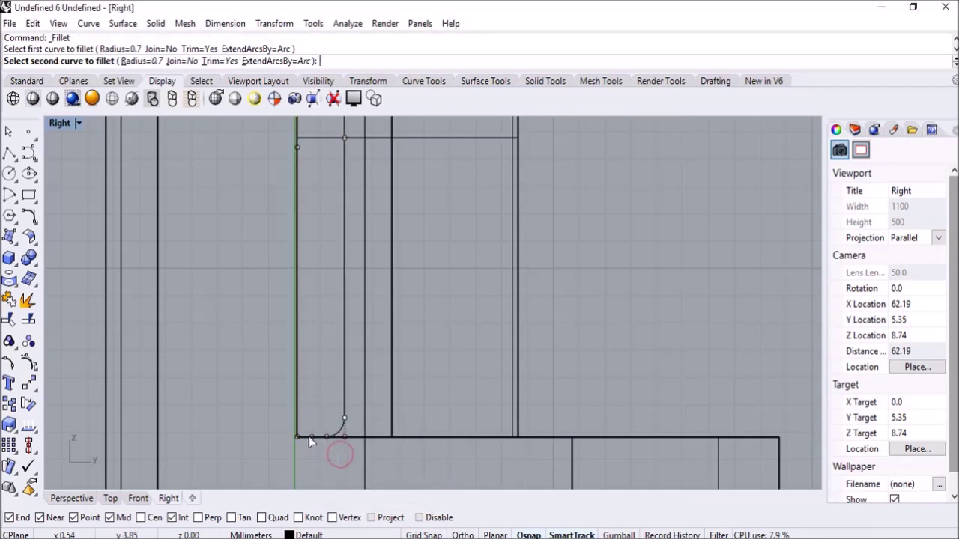
pyautogui.click(310, 439)
pyautogui.click(361, 477)
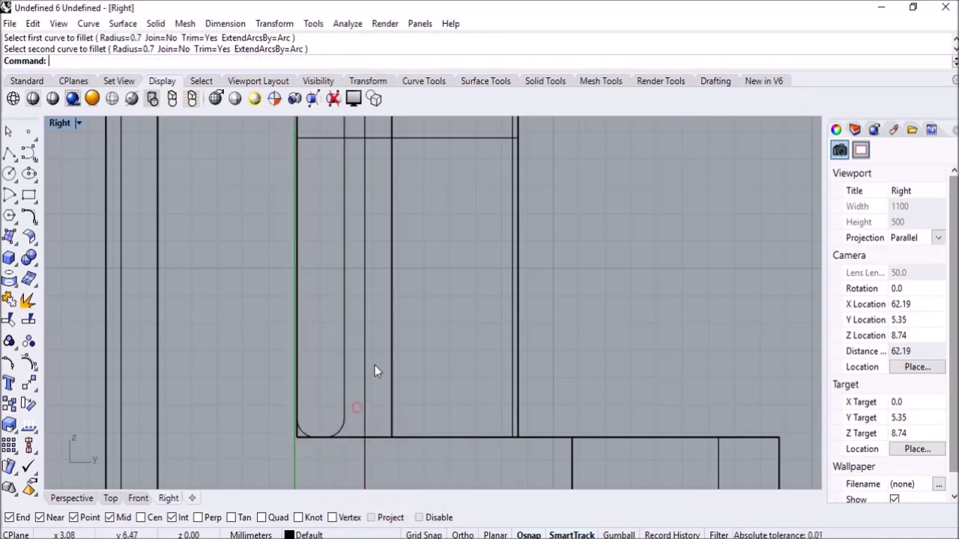
# Move the rounded narrow rectangle higher up on the body's side in the Right view
pyautogui.scroll(-5, 374, 371)
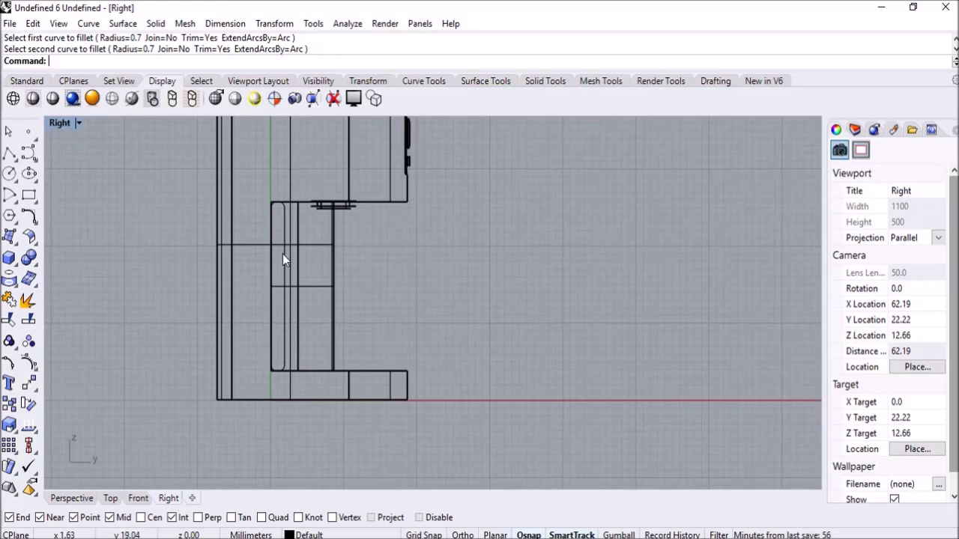
pyautogui.click(283, 254)
pyautogui.doubleClick(61, 123)
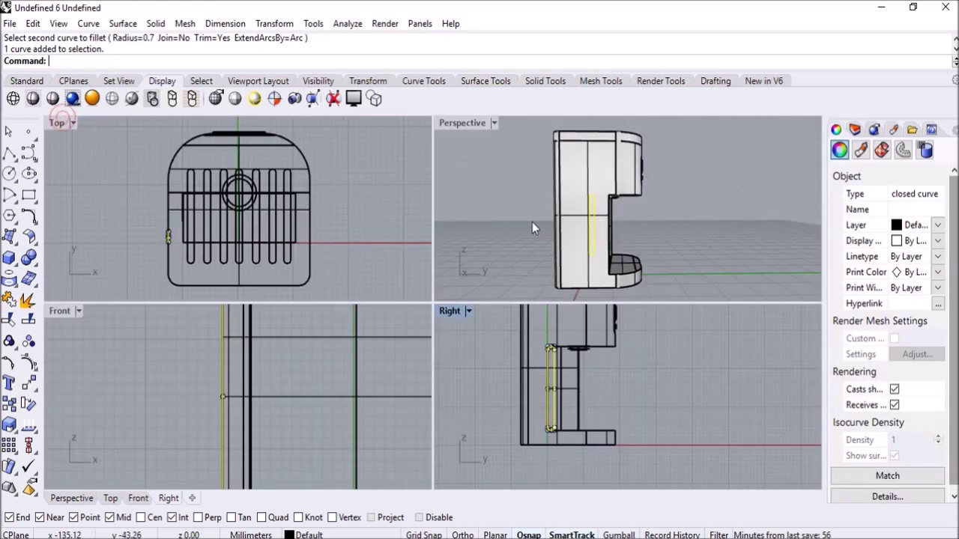
pyautogui.moveTo(531, 222); pyautogui.dragTo(709, 236, button='right')
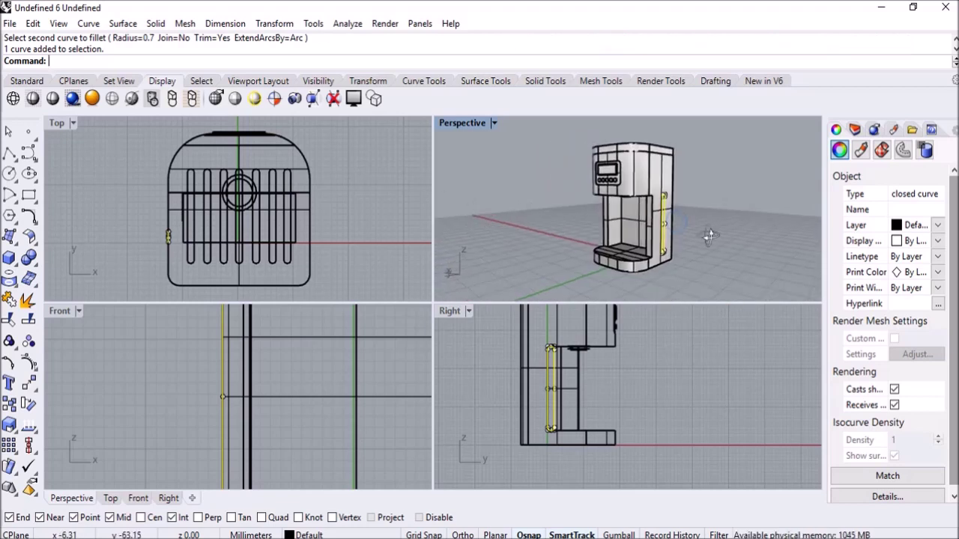
pyautogui.scroll(8, 677, 247)
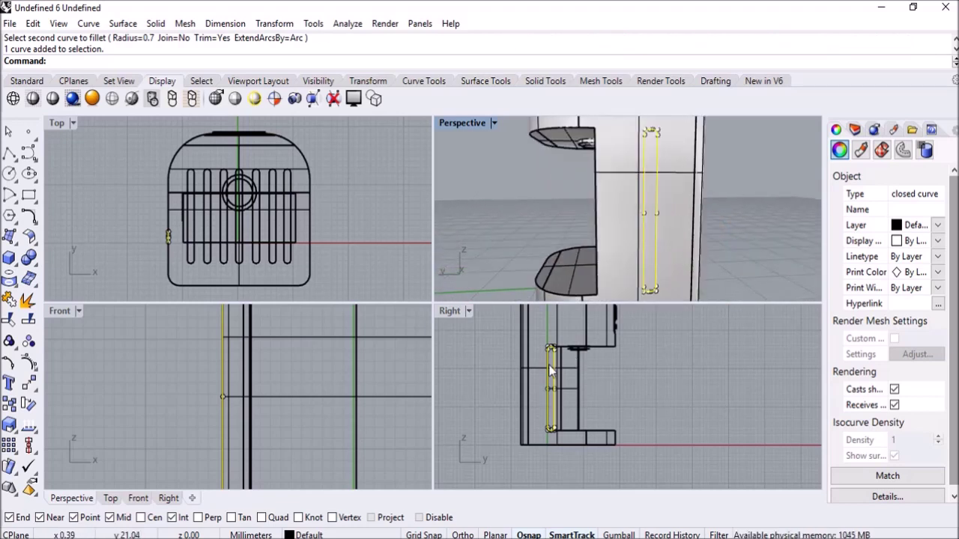
pyautogui.moveTo(550, 369); pyautogui.dragTo(548, 330)
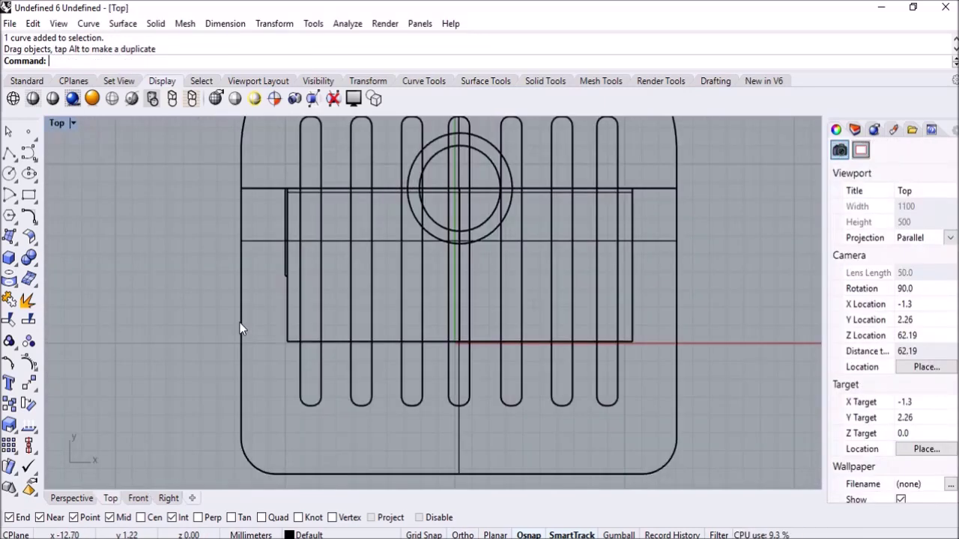
# Extrude the rounded side curve as a solid to both sides in the Top view, about 0.3 mm each way
pyautogui.click(249, 333)
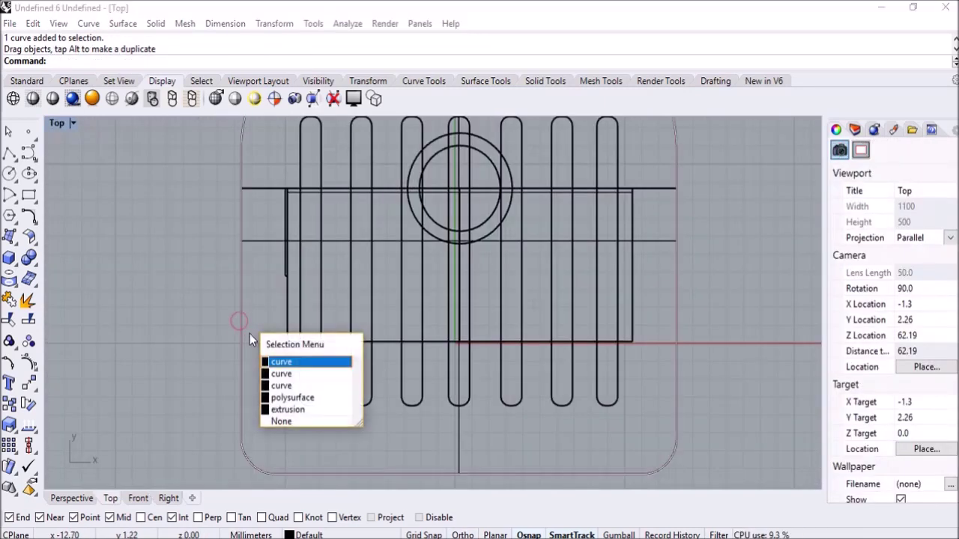
pyautogui.click(296, 385)
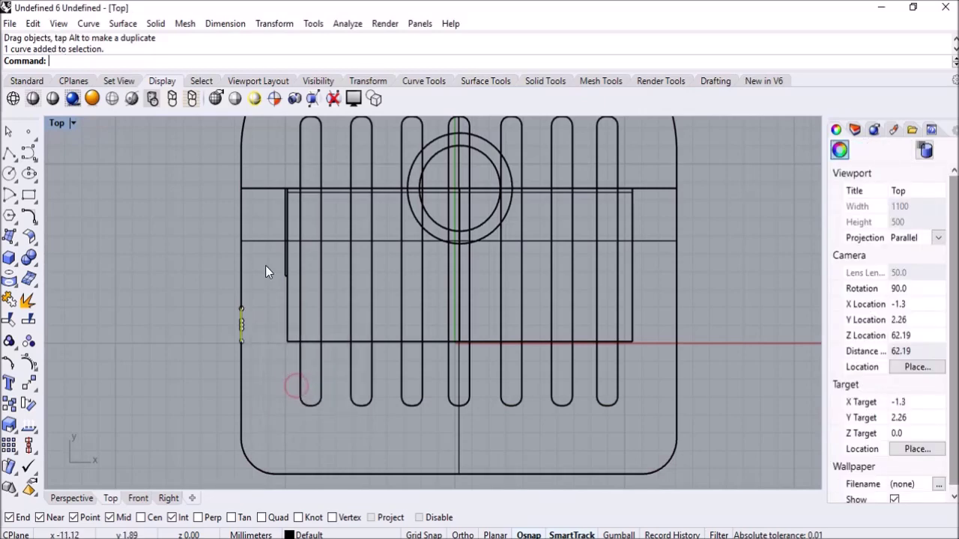
pyautogui.click(154, 24)
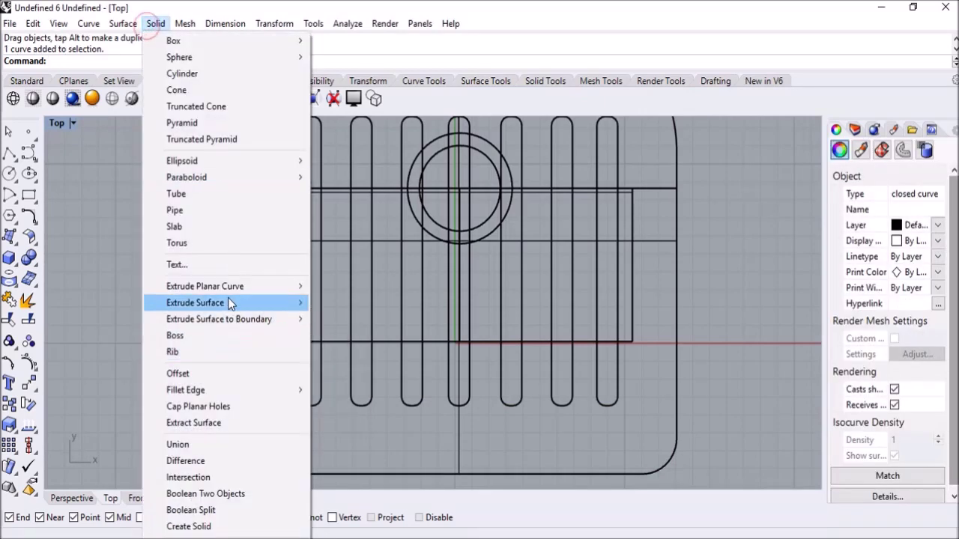
pyautogui.moveTo(230, 290)
pyautogui.click(333, 286)
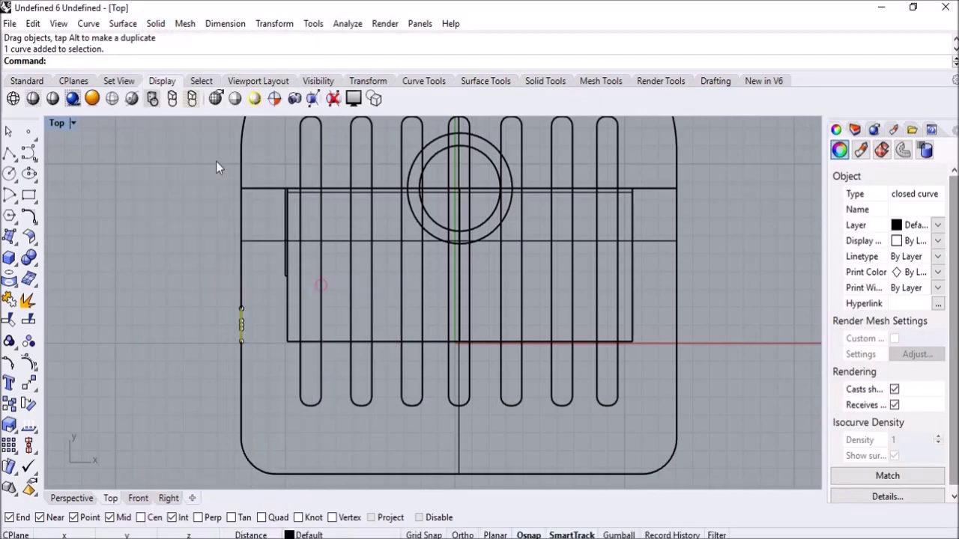
pyautogui.click(182, 63)
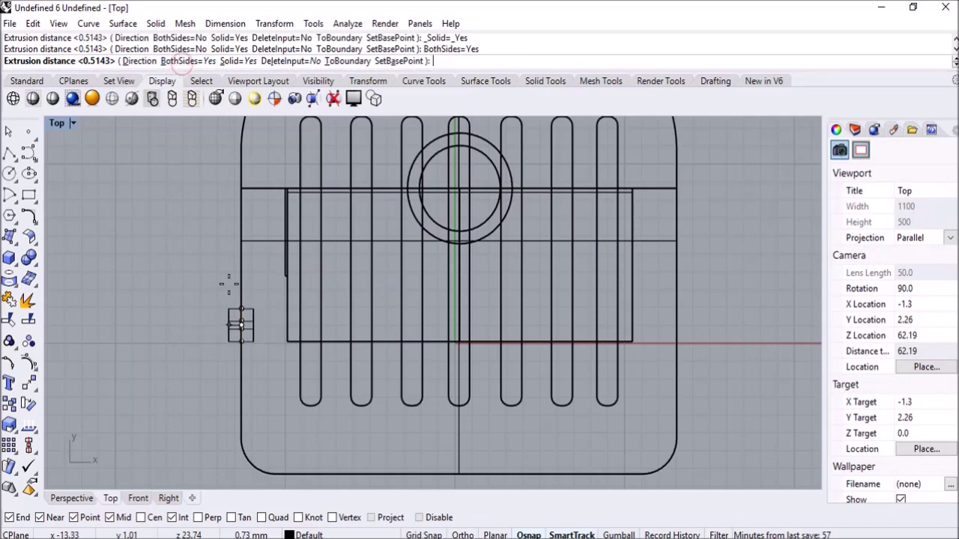
pyautogui.scroll(5, 229, 283)
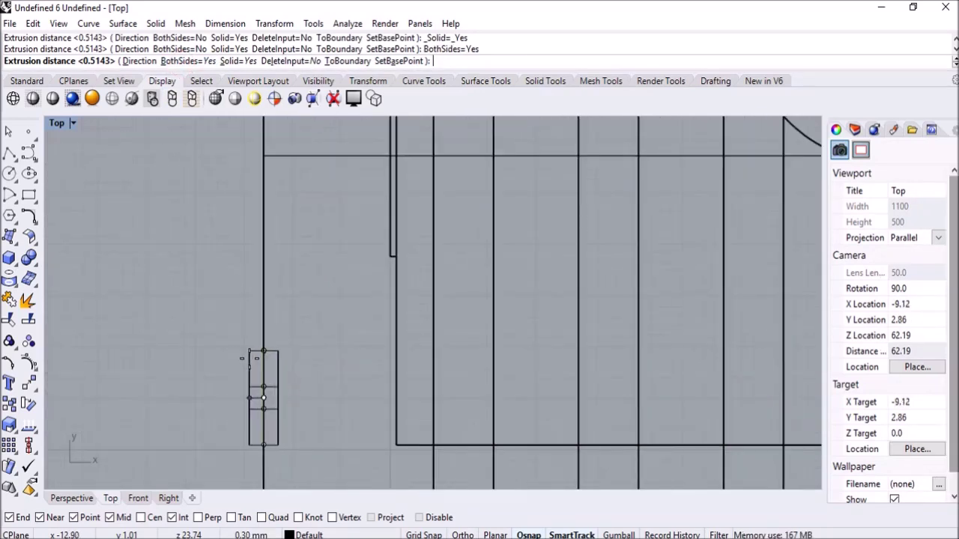
pyautogui.press('Return')
# Copy the thin side extrusion and place the duplicate beyond the body's opposite side in the Top view
pyautogui.scroll(-3, 319, 390)
pyautogui.moveTo(355, 402)
pyautogui.mouseDown(button='right')
pyautogui.moveTo(257, 353)
pyautogui.moveTo(188, 346)
pyautogui.mouseUp(button='right')
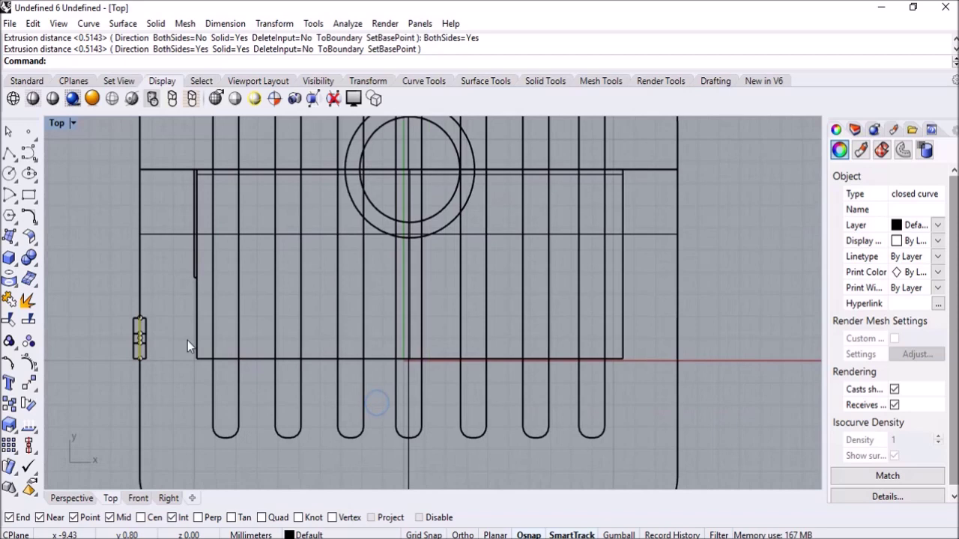
pyautogui.click(145, 335)
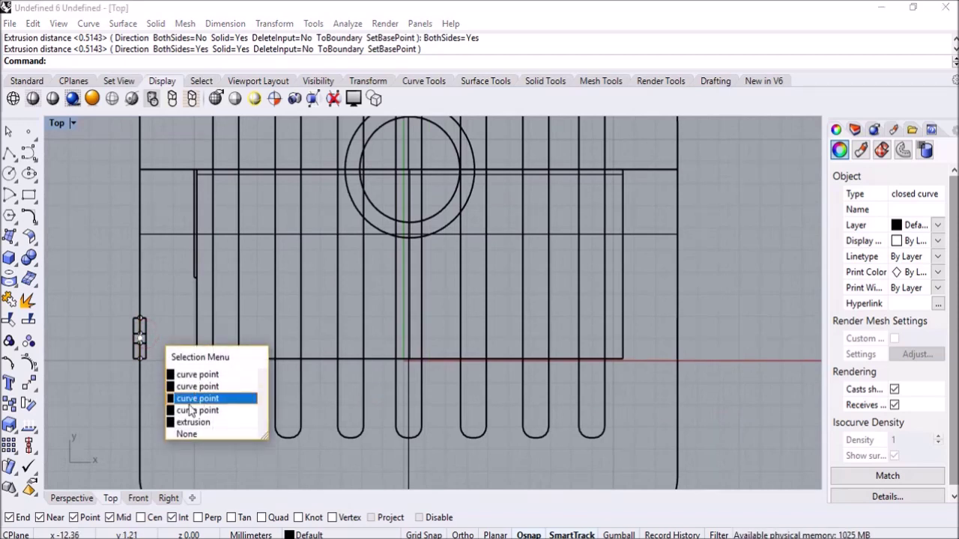
pyautogui.press('Down')
pyautogui.press('Down')
pyautogui.press('Return')
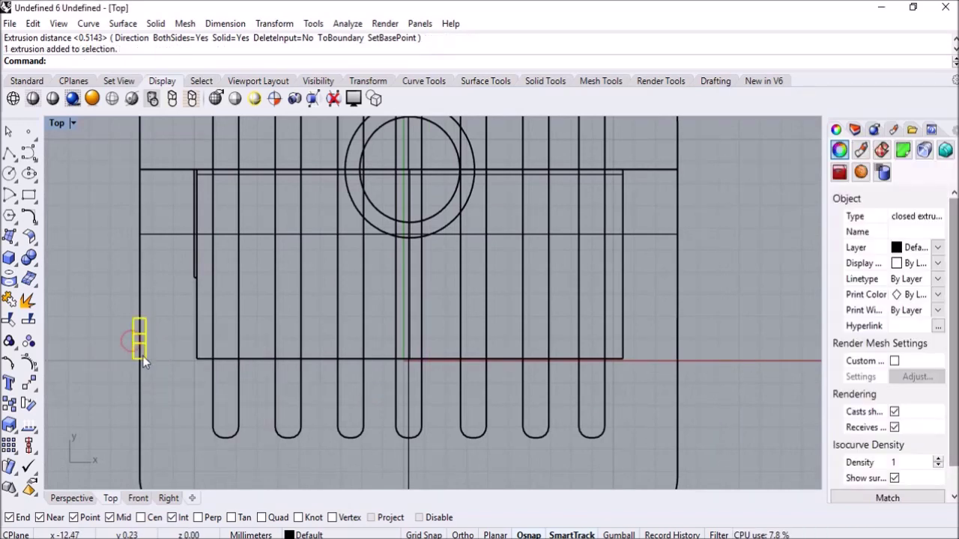
pyautogui.hotkey('ctrl', 'c')
pyautogui.hotkey('ctrl', 'v')
pyautogui.moveTo(149, 340); pyautogui.dragTo(724, 367)
# Delete one overlapping curve on the body's opposite side line and move the copied extrusion onto that side face
pyautogui.click(676, 335)
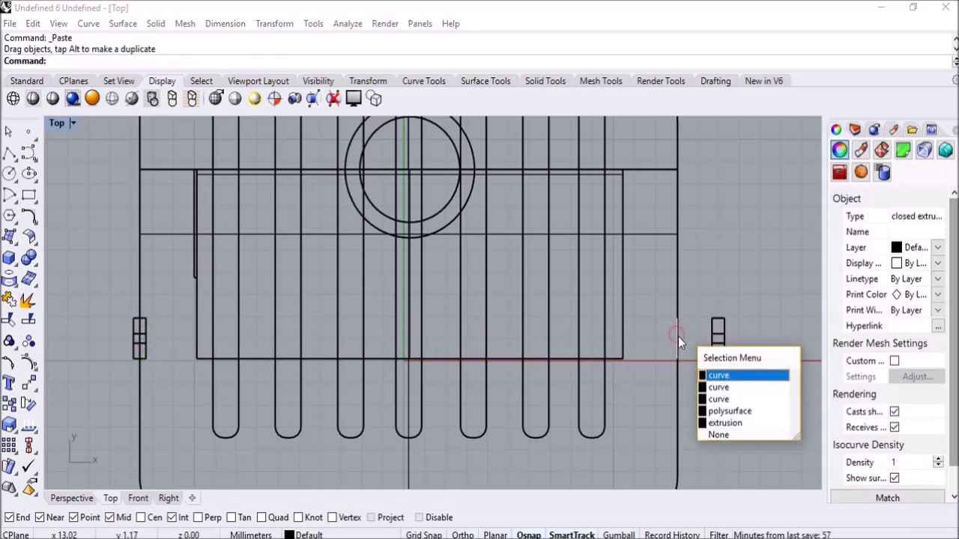
pyautogui.click(726, 378)
pyautogui.press('Delete')
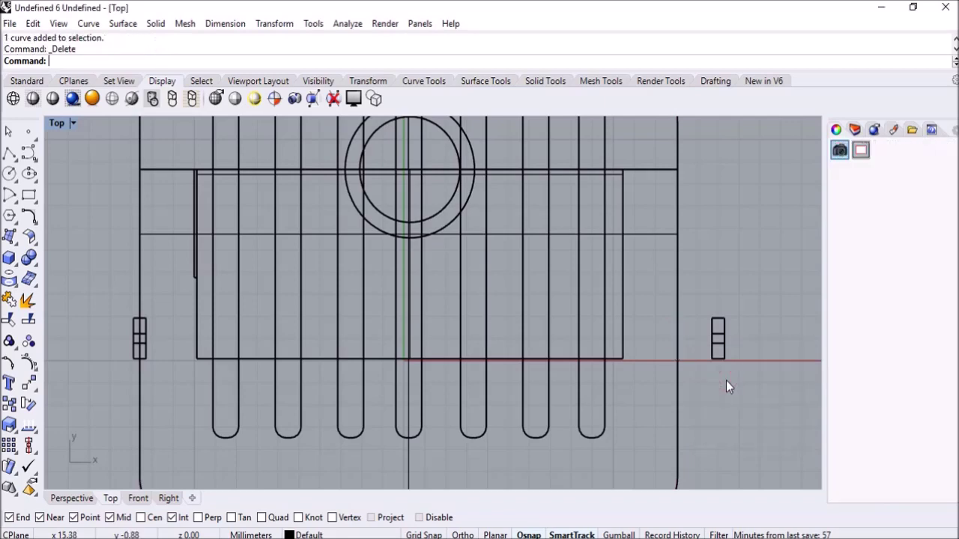
pyautogui.click(717, 359)
pyautogui.moveTo(714, 344); pyautogui.dragTo(677, 347)
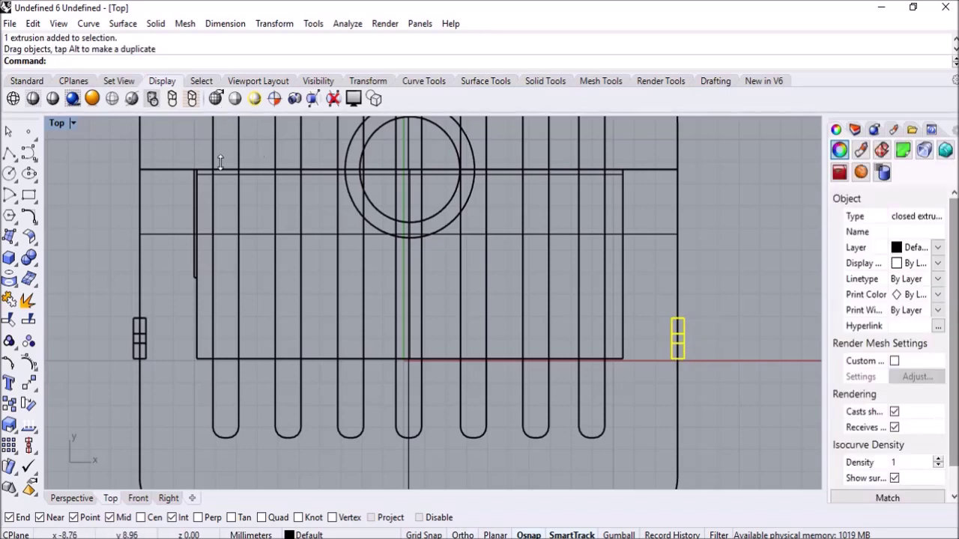
pyautogui.click(140, 290)
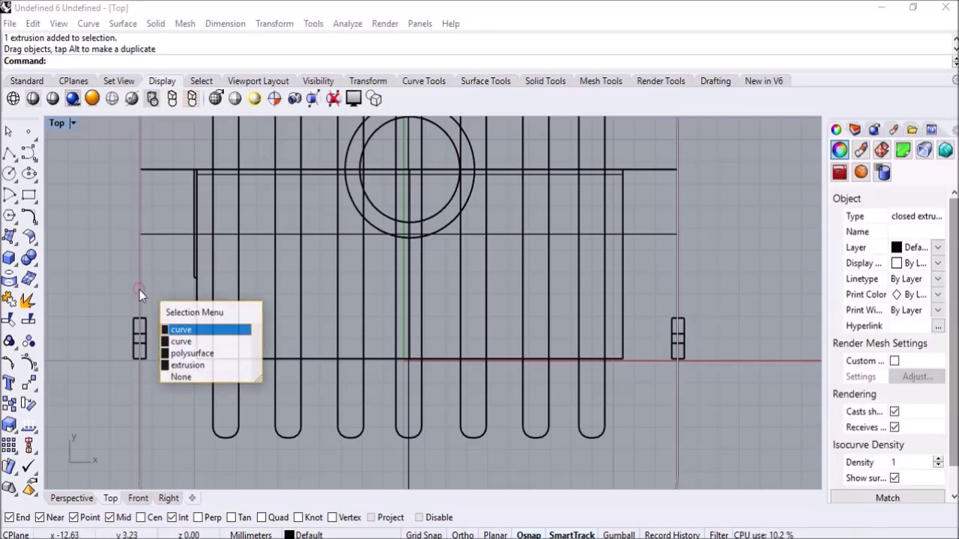
pyautogui.click(228, 355)
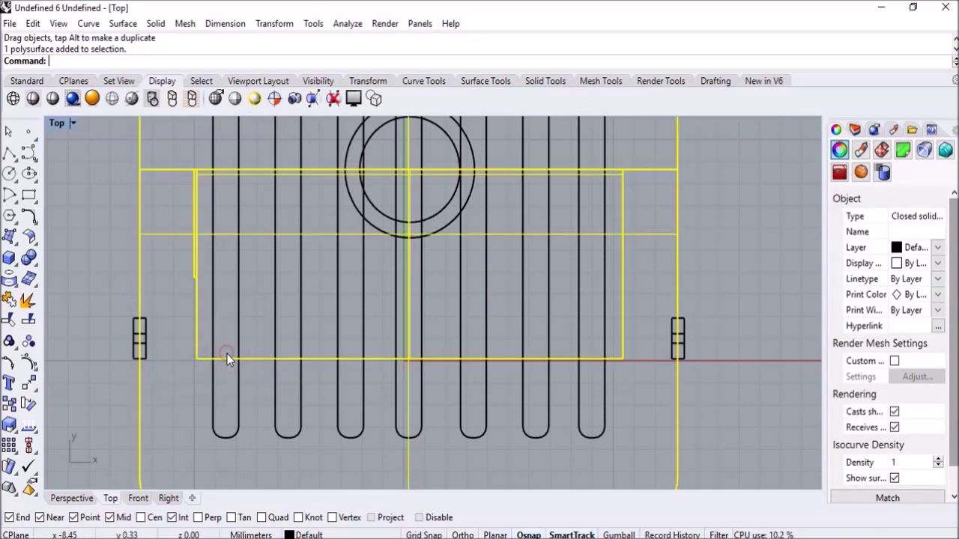
pyautogui.click(27, 280)
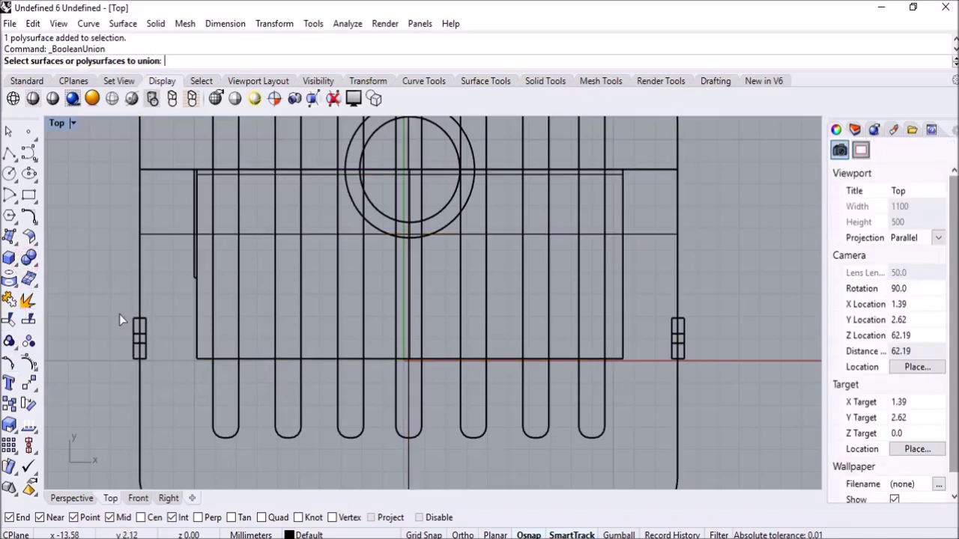
pyautogui.click(138, 307)
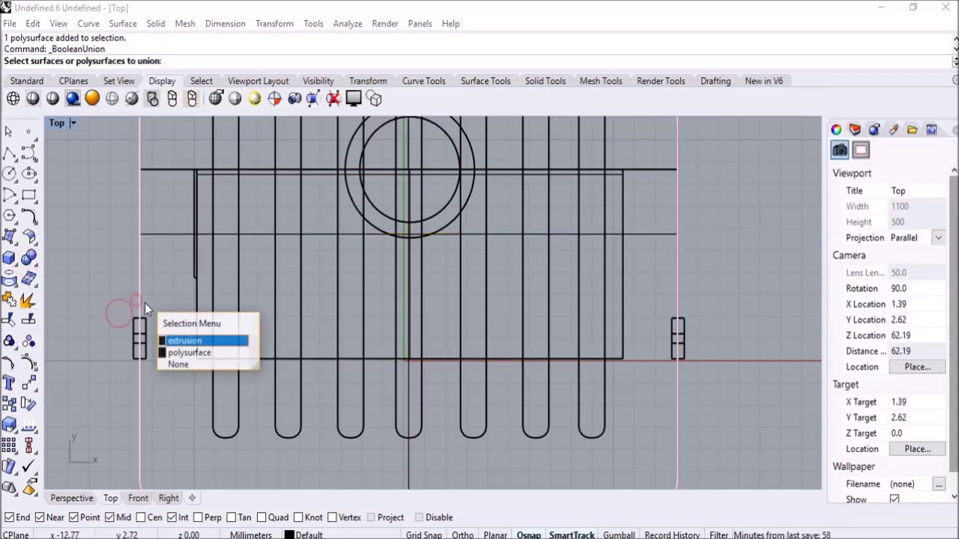
pyautogui.click(195, 353)
pyautogui.doubleClick(61, 126)
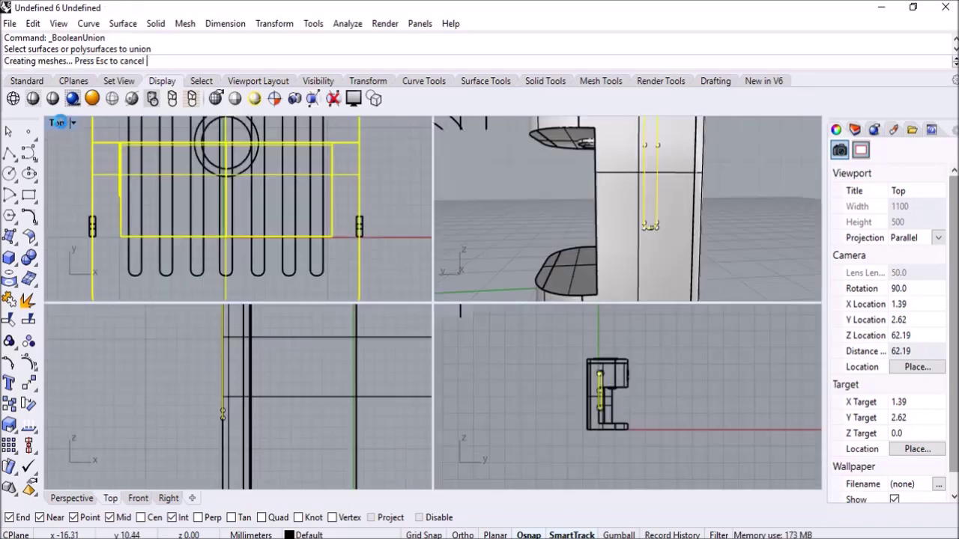
pyautogui.click(634, 255)
pyautogui.moveTo(651, 233); pyautogui.dragTo(524, 217, button='right')
pyautogui.scroll(3, 484, 212)
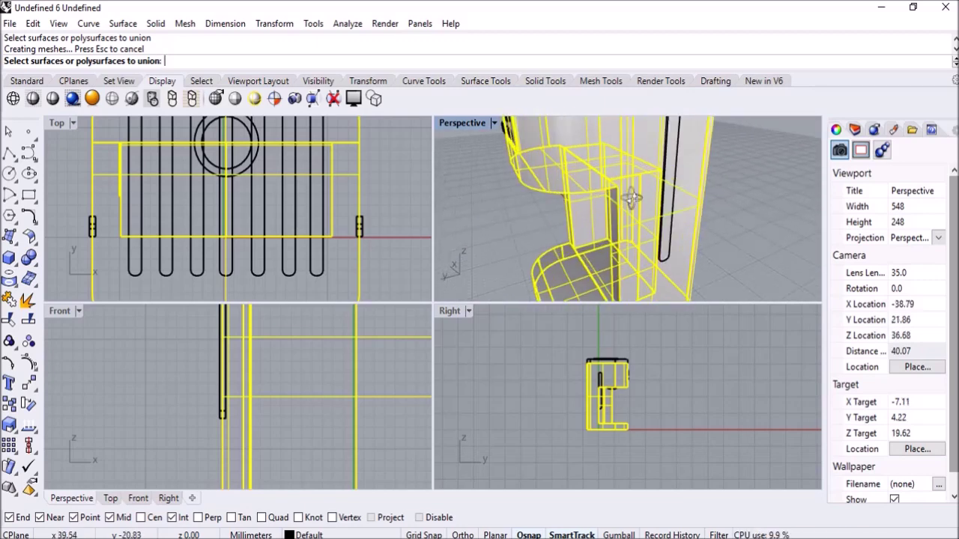
pyautogui.moveTo(627, 201); pyautogui.dragTo(671, 194, button='right')
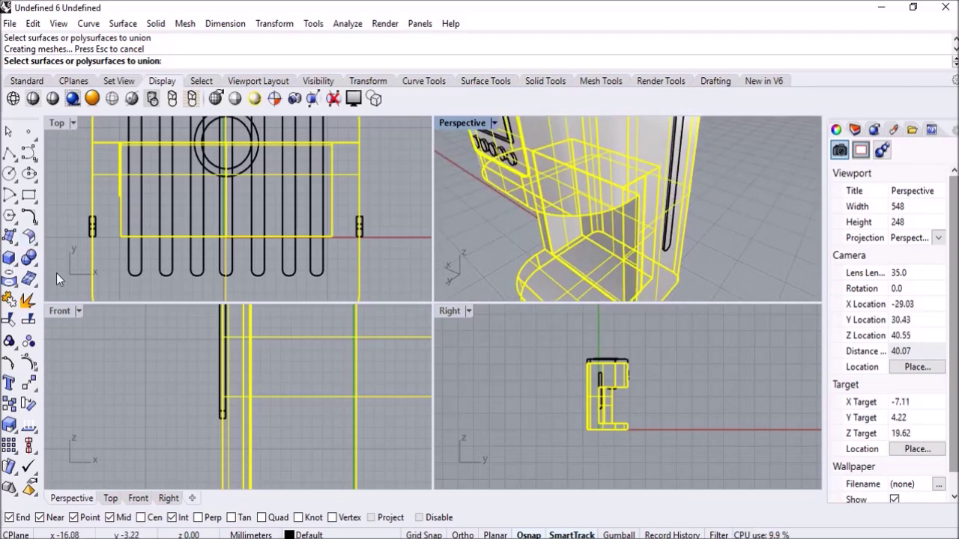
pyautogui.click(30, 260)
pyautogui.click(61, 266)
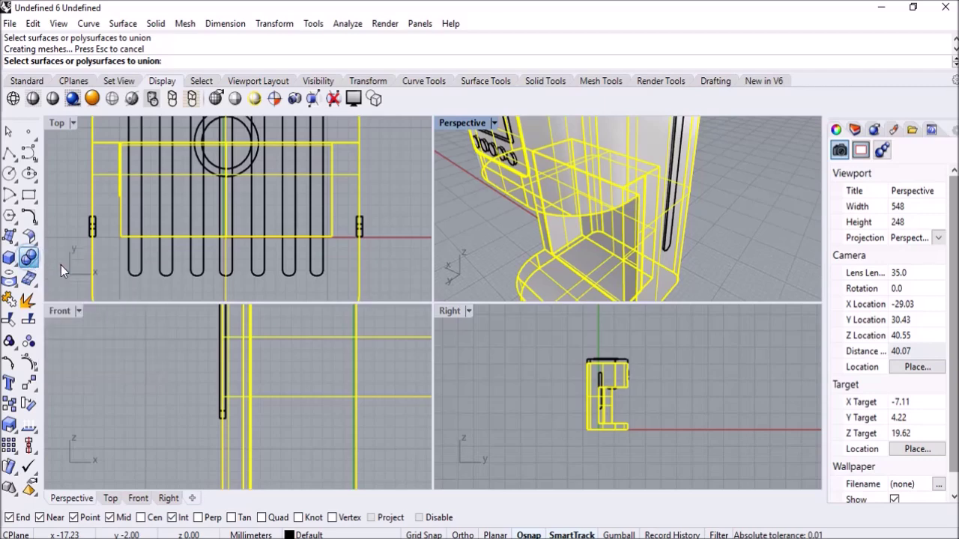
pyautogui.moveTo(652, 255); pyautogui.dragTo(677, 197, button='right')
pyautogui.click(684, 193)
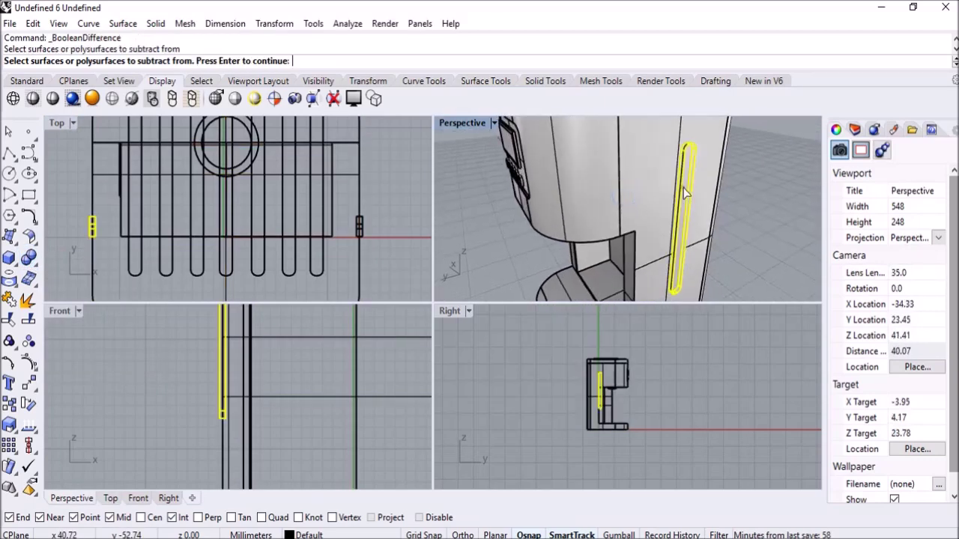
pyautogui.scroll(-10, 708, 216)
pyautogui.moveTo(708, 216); pyautogui.dragTo(638, 212, button='right')
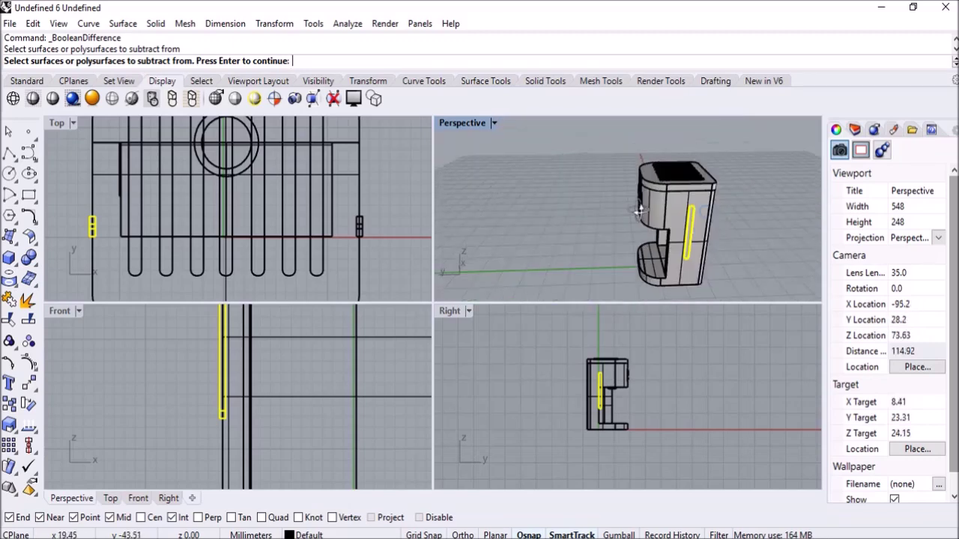
pyautogui.press('Escape')
# Draw a nearly square rectangle in the Front view on the lower part of the body, beside the centre line
pyautogui.moveTo(718, 204); pyautogui.dragTo(506, 326, button='right')
pyautogui.doubleClick(445, 124)
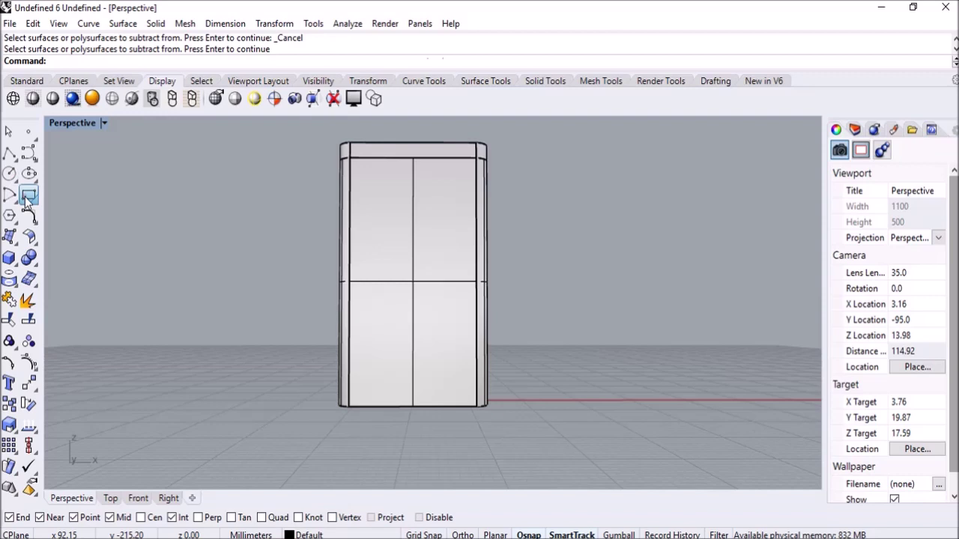
pyautogui.click(29, 195)
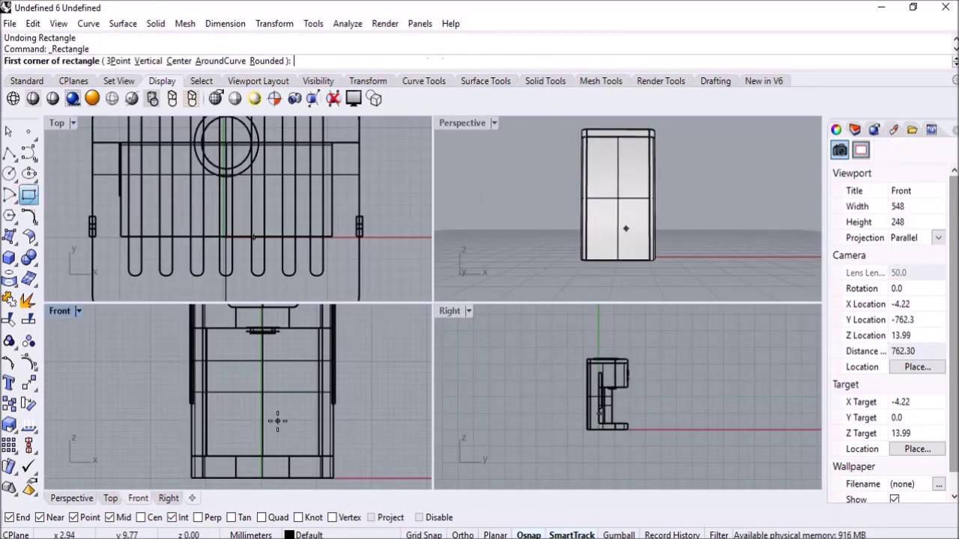
pyautogui.click(277, 416)
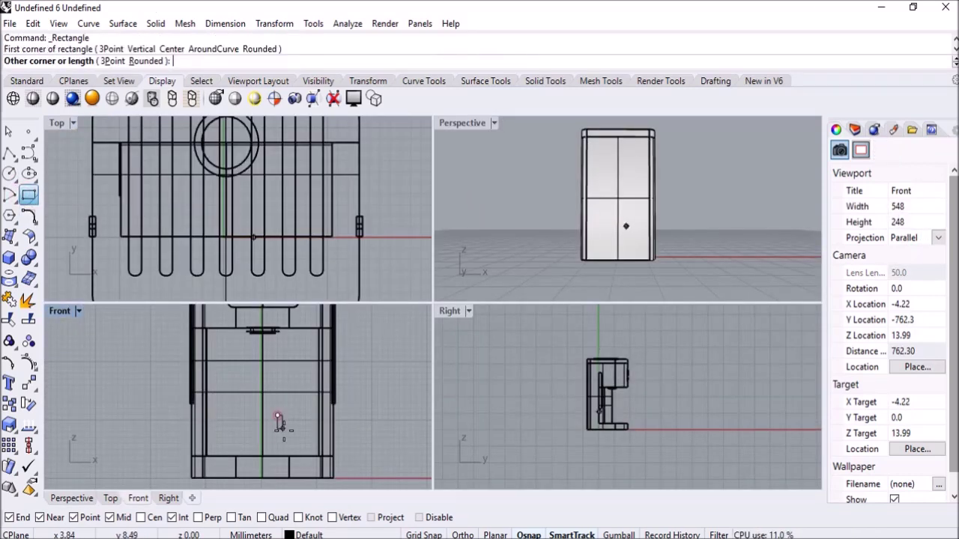
pyautogui.click(314, 455)
# Move the square curve onto the body's rear face and across to the other half of that face in the Top view
pyautogui.scroll(5, 312, 452)
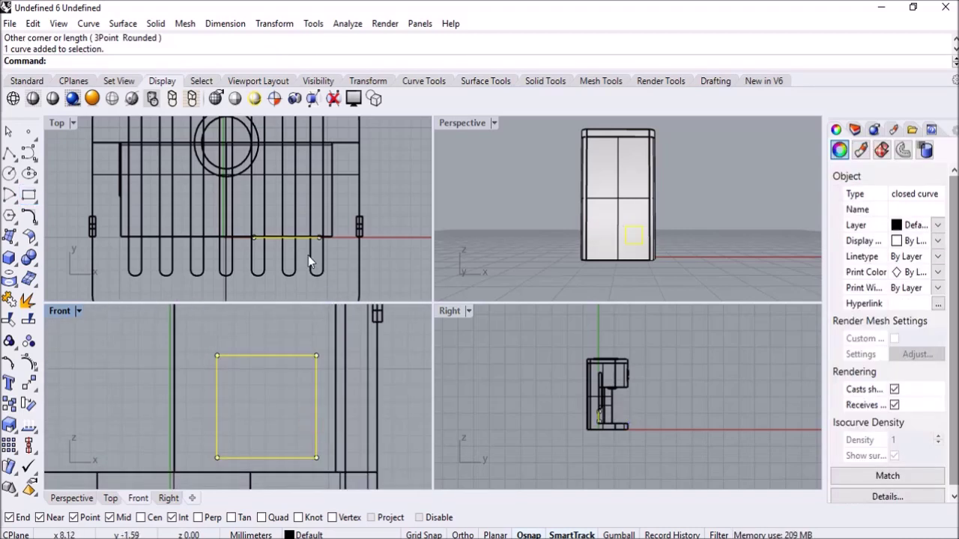
pyautogui.scroll(-5, 332, 252)
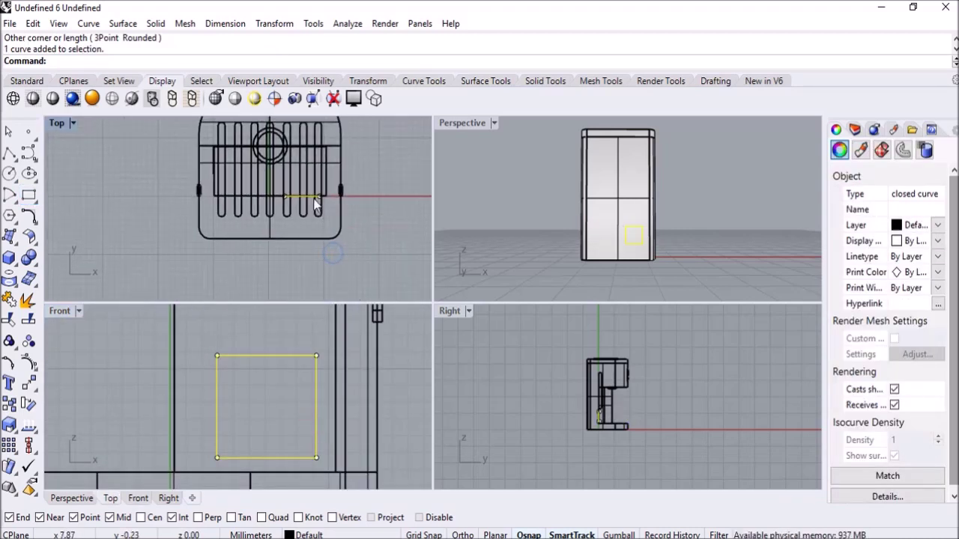
pyautogui.moveTo(314, 202); pyautogui.dragTo(316, 240)
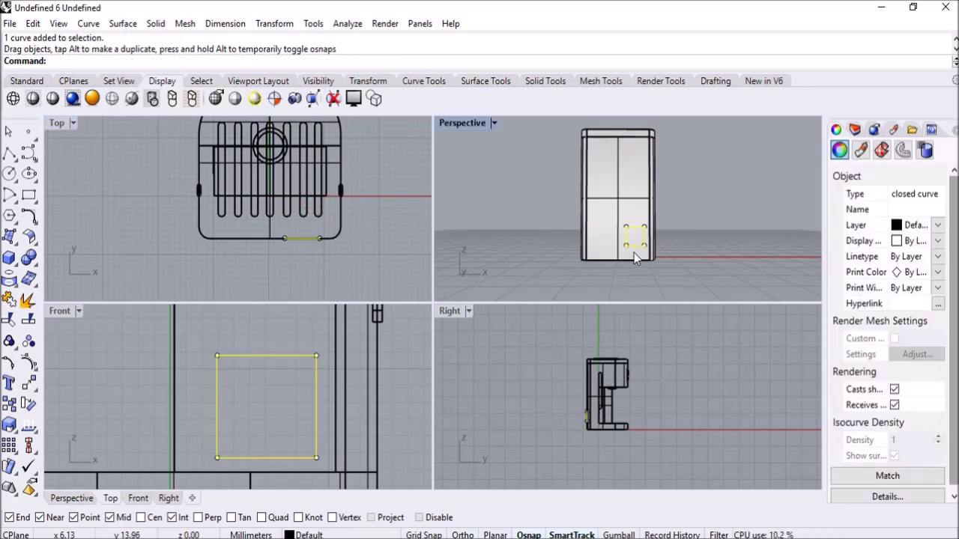
pyautogui.scroll(6, 634, 253)
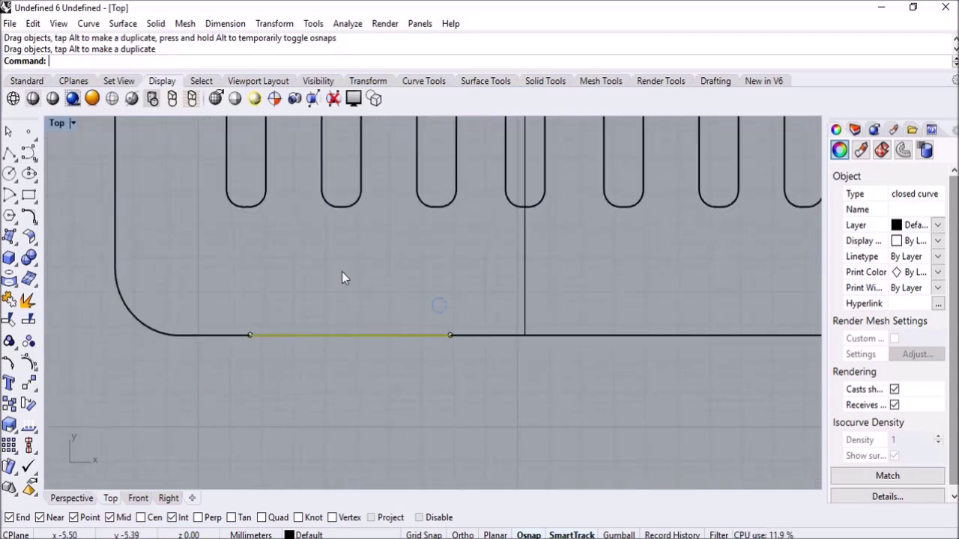
pyautogui.scroll(-2, 364, 292)
pyautogui.scroll(-1, 365, 292)
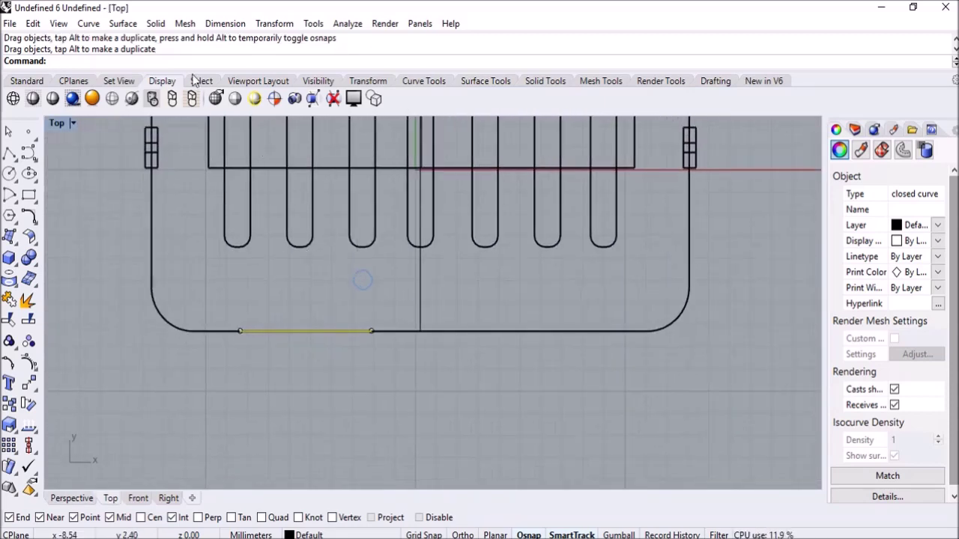
# Extrude the rear square as a straight planar solid to both sides in the Top view, about 0.3 mm each way
pyautogui.click(155, 23)
pyautogui.moveTo(225, 286)
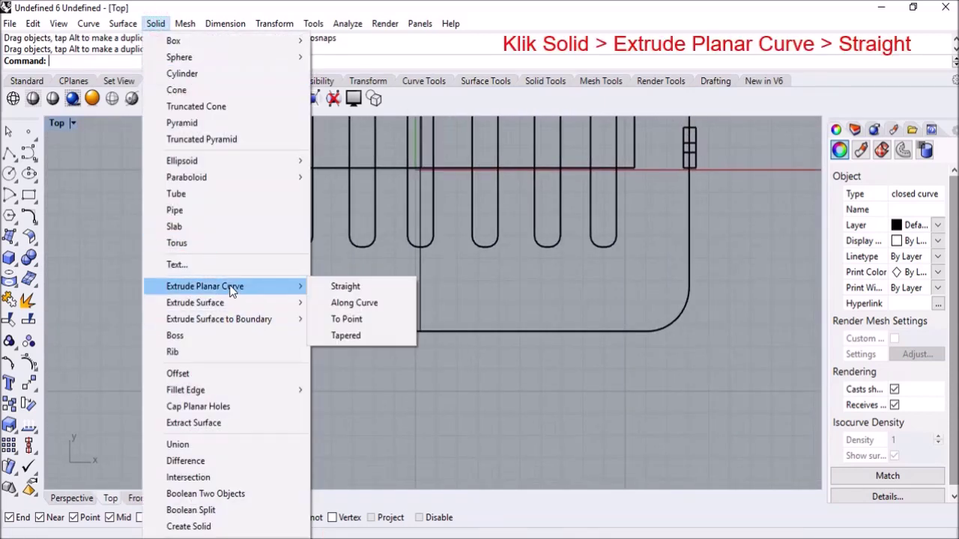
pyautogui.click(337, 286)
pyautogui.scroll(3, 326, 345)
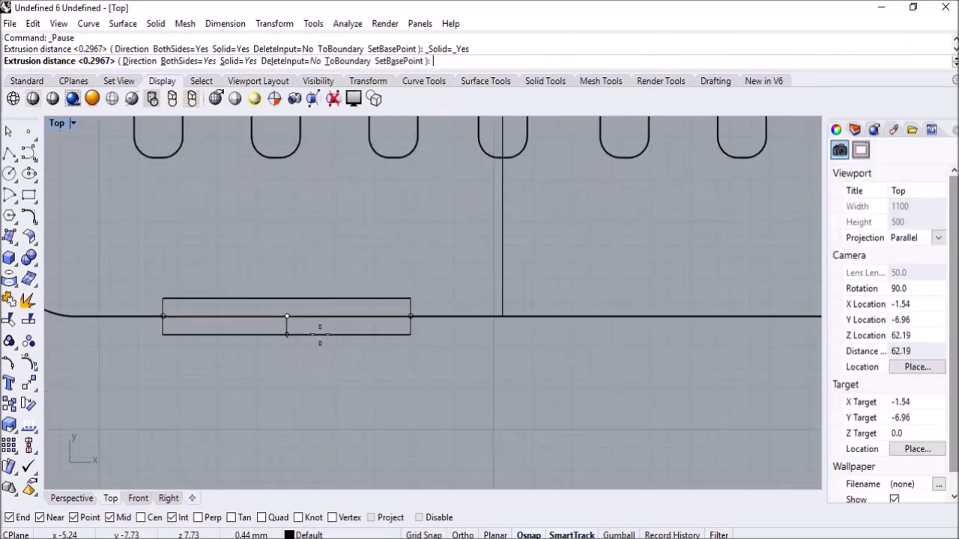
pyautogui.press('Escape')
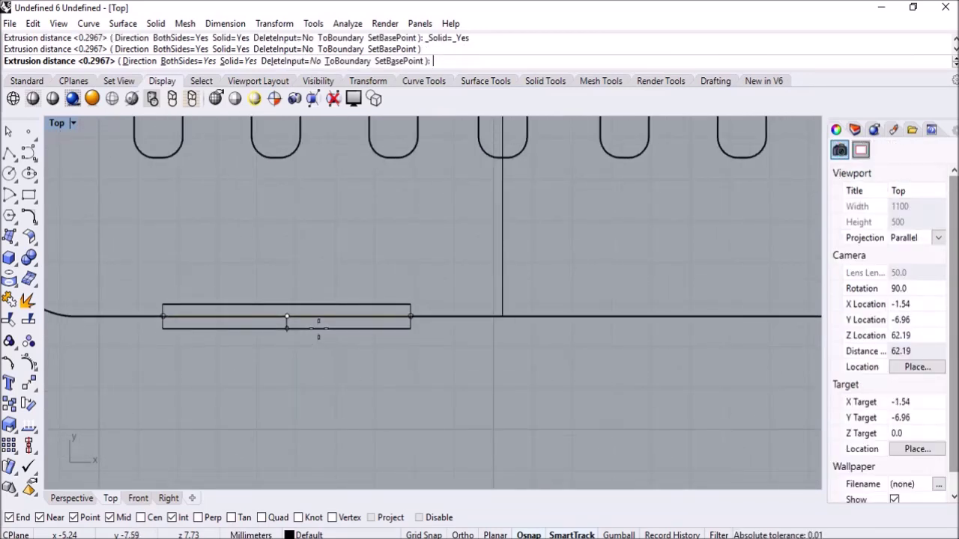
# Examine the square rear detail and the rest of the body from several angles in the Perspective view
pyautogui.doubleClick(61, 127)
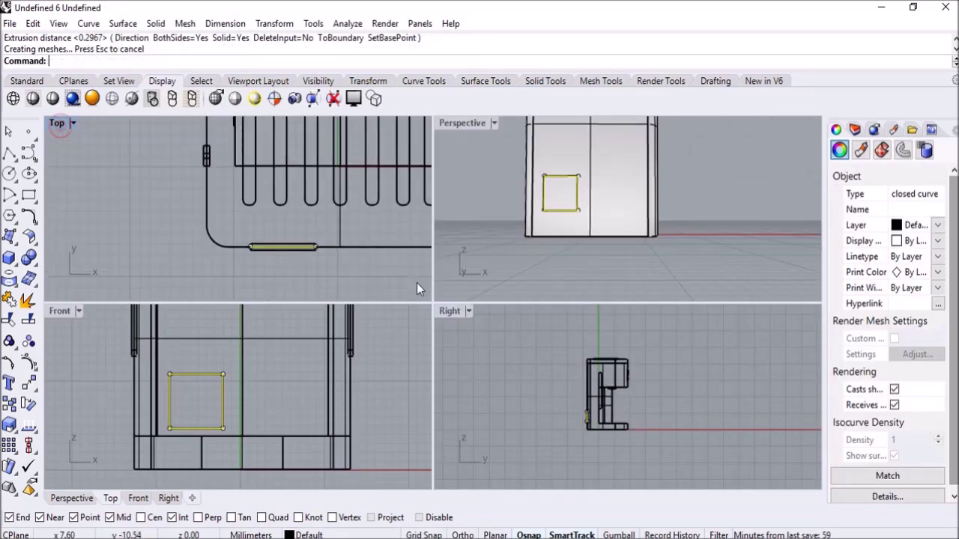
pyautogui.click(490, 227)
pyautogui.moveTo(498, 212); pyautogui.dragTo(577, 224, button='right')
pyautogui.scroll(-3, 631, 246)
pyautogui.scroll(3, 694, 188)
pyautogui.doubleClick(472, 123)
pyautogui.scroll(-3, 460, 209)
pyautogui.moveTo(460, 210); pyautogui.dragTo(550, 278, button='right')
pyautogui.moveTo(442, 262); pyautogui.dragTo(509, 262, button='right')
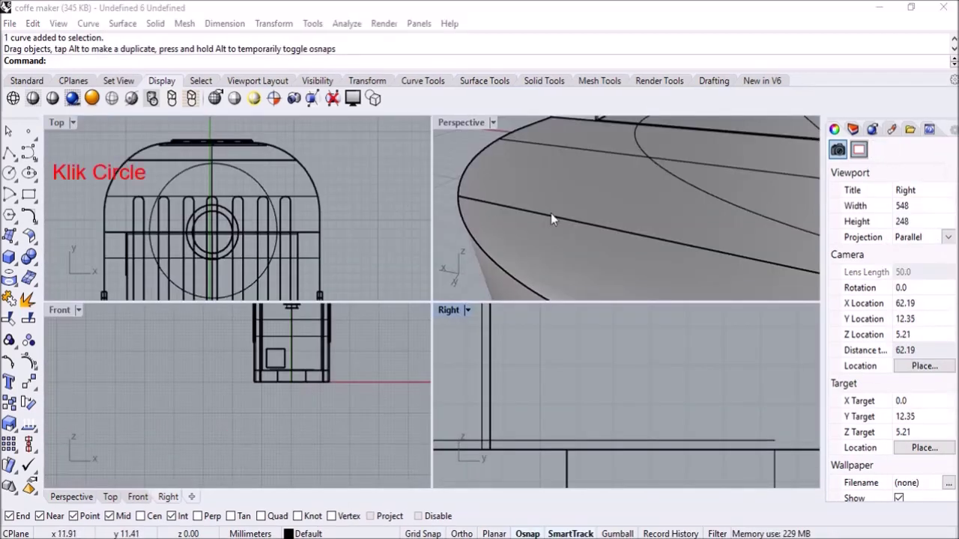
# Offset the circle above the base shelf outward by 0.7 mm in the Top view
pyautogui.scroll(-5, 551, 212)
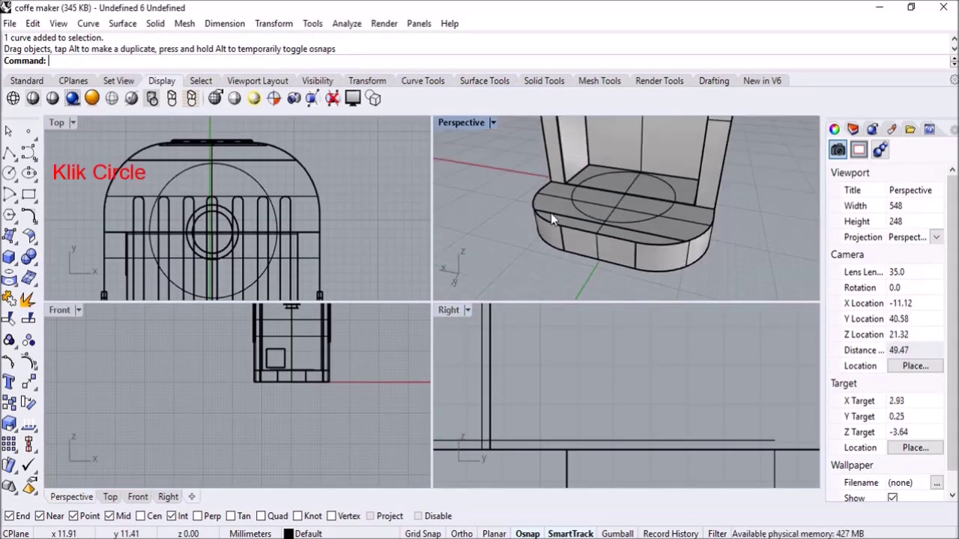
pyautogui.moveTo(551, 213); pyautogui.dragTo(637, 220, button='right')
pyautogui.click(192, 166)
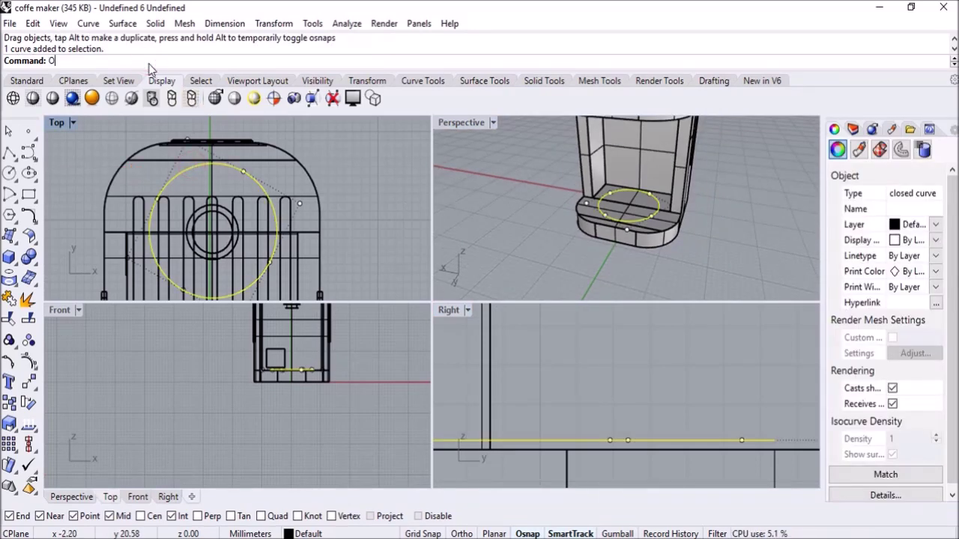
pyautogui.press('Return')
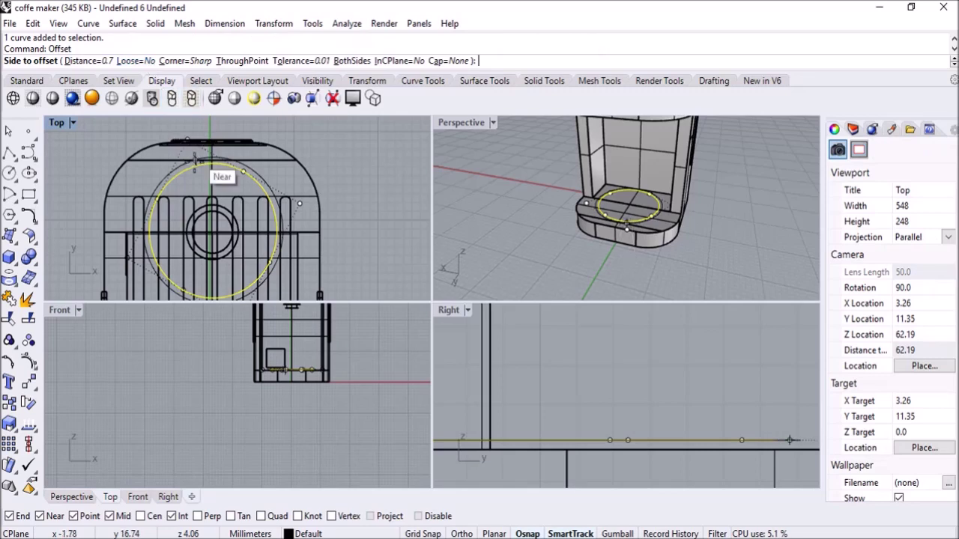
pyautogui.click(193, 165)
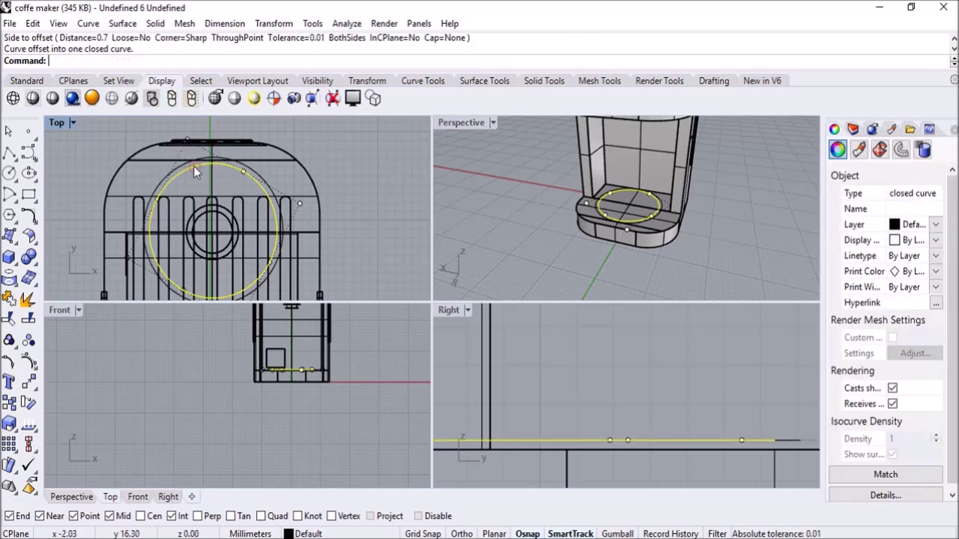
# Extrude the outer offset circle on the base shelf as a straight solid about 0.7 mm high
pyautogui.click(190, 161)
pyautogui.click(522, 238)
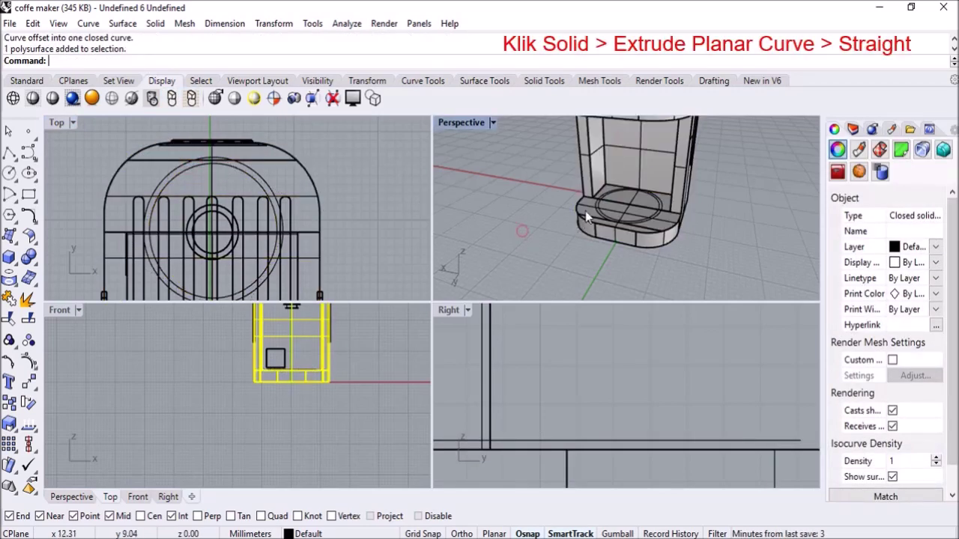
pyautogui.click(596, 211)
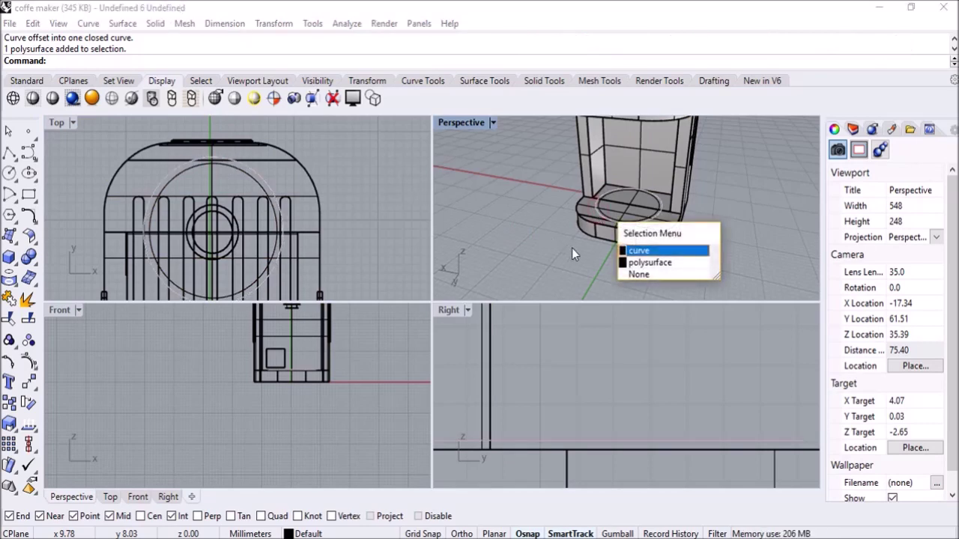
pyautogui.click(639, 250)
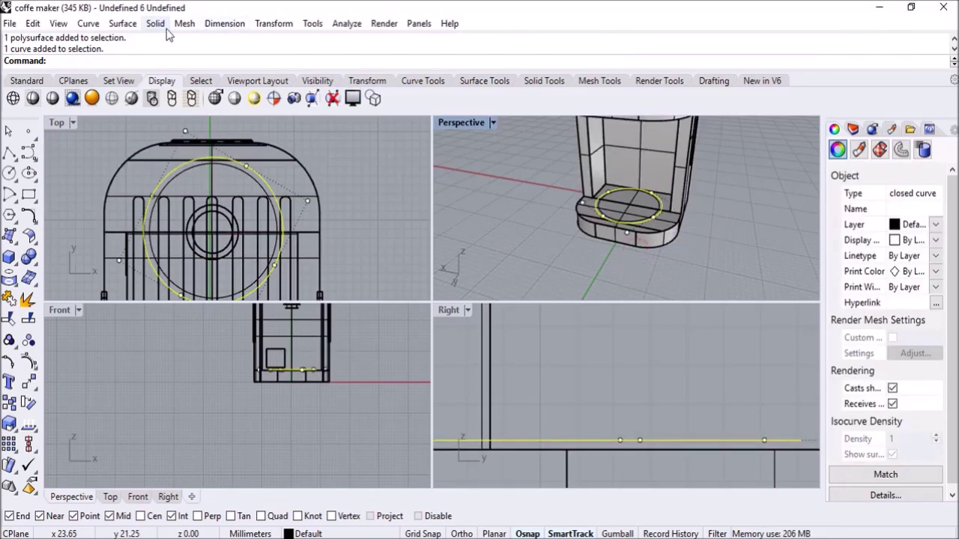
pyautogui.click(155, 23)
pyautogui.moveTo(252, 291)
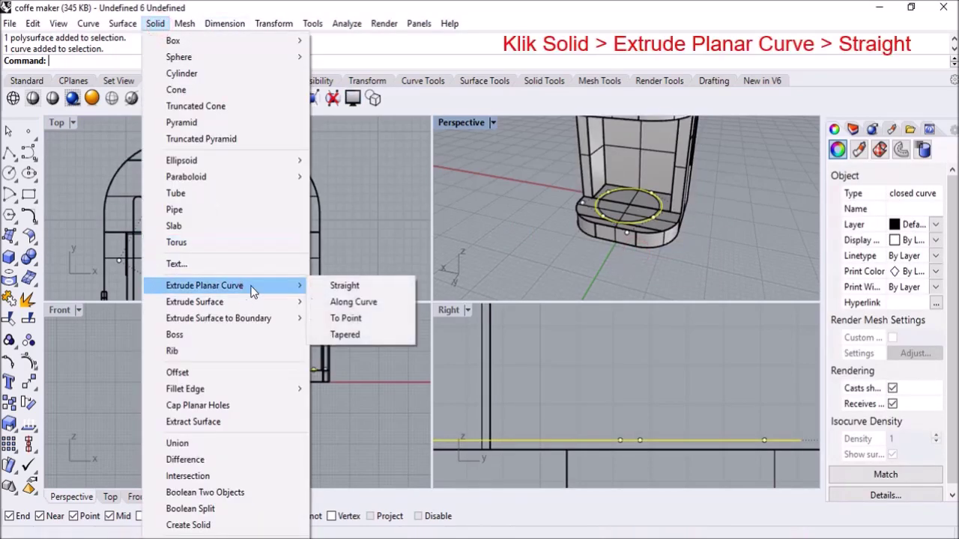
pyautogui.click(344, 286)
pyautogui.scroll(5, 633, 210)
pyautogui.scroll(-5, 622, 196)
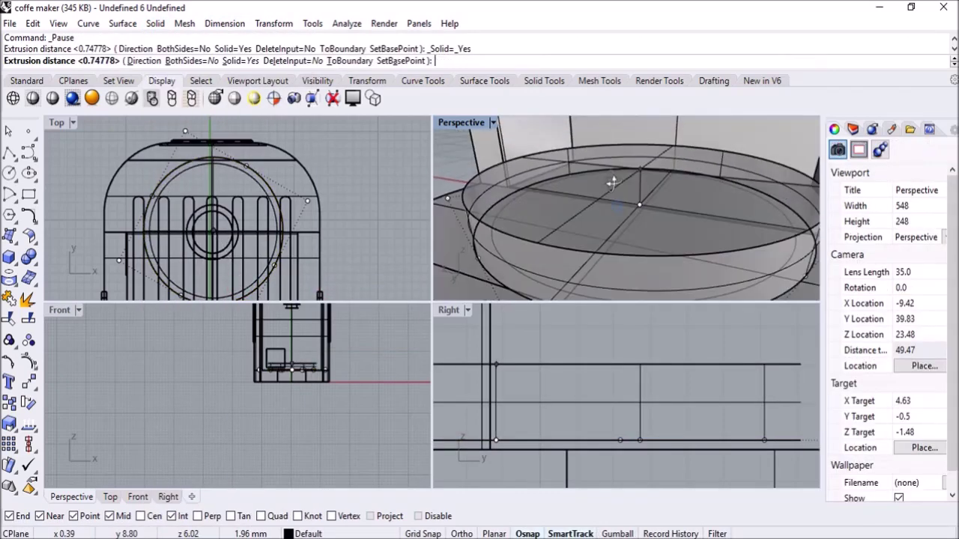
pyautogui.click(543, 408)
# Lower the extruded disc in the Right view so that it sits on the base shelf
pyautogui.click(546, 408)
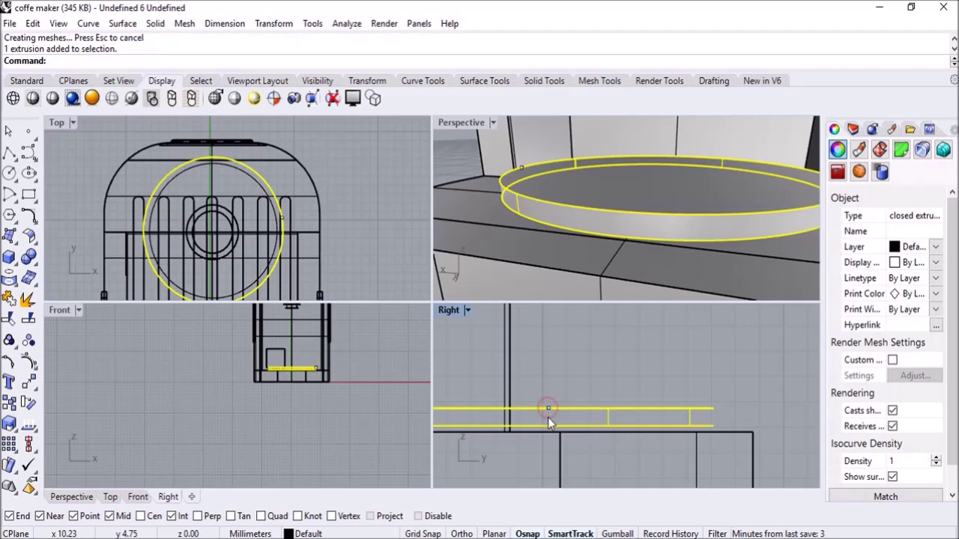
pyautogui.moveTo(548, 408); pyautogui.dragTo(548, 421)
pyautogui.click(556, 352)
pyautogui.scroll(3, 555, 352)
# Extrude the inner circle as a straight solid about 0.5 mm upward in the Right view
pyautogui.click(275, 248)
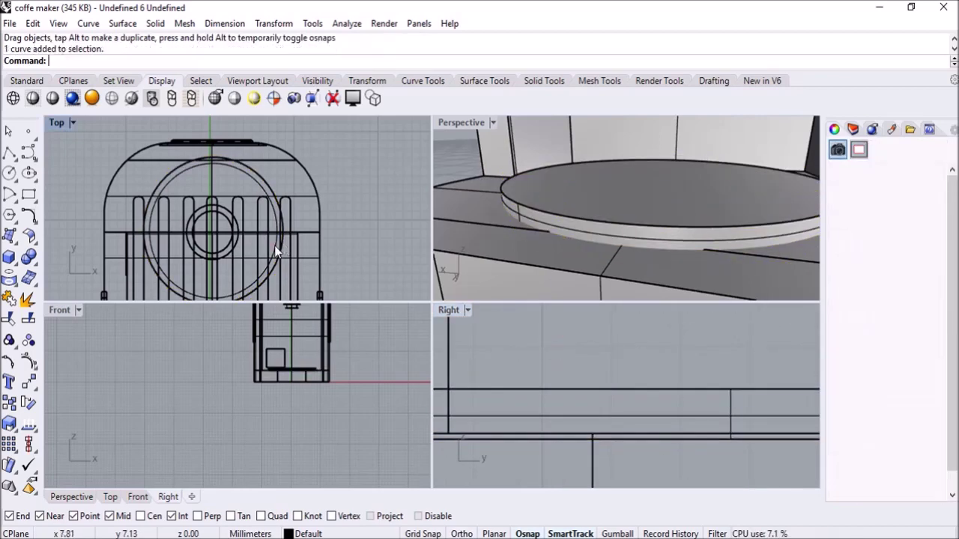
pyautogui.click(160, 24)
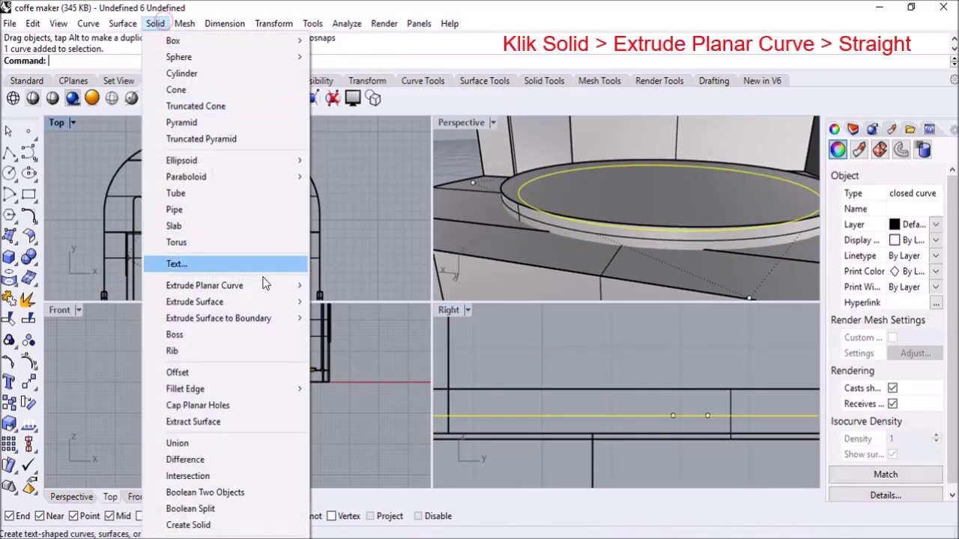
pyautogui.moveTo(256, 292)
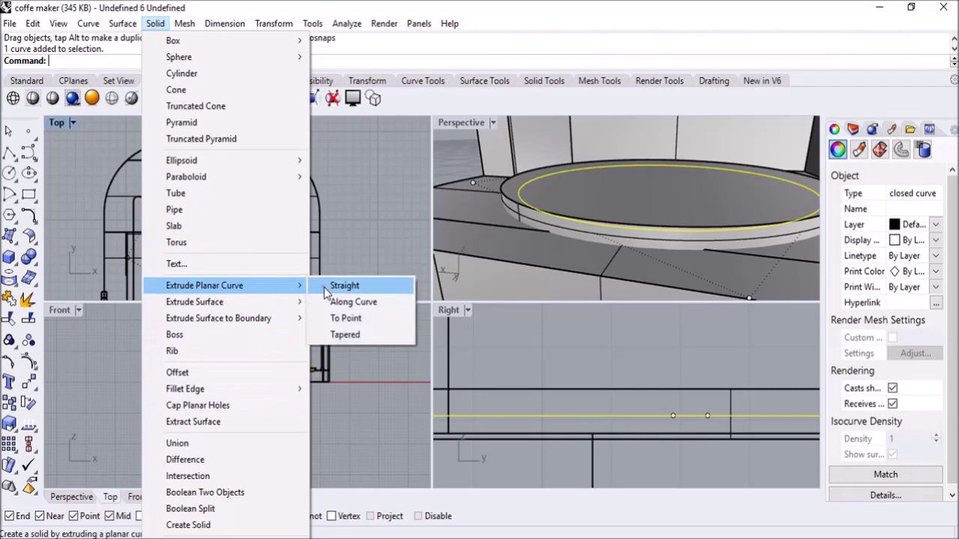
pyautogui.click(338, 285)
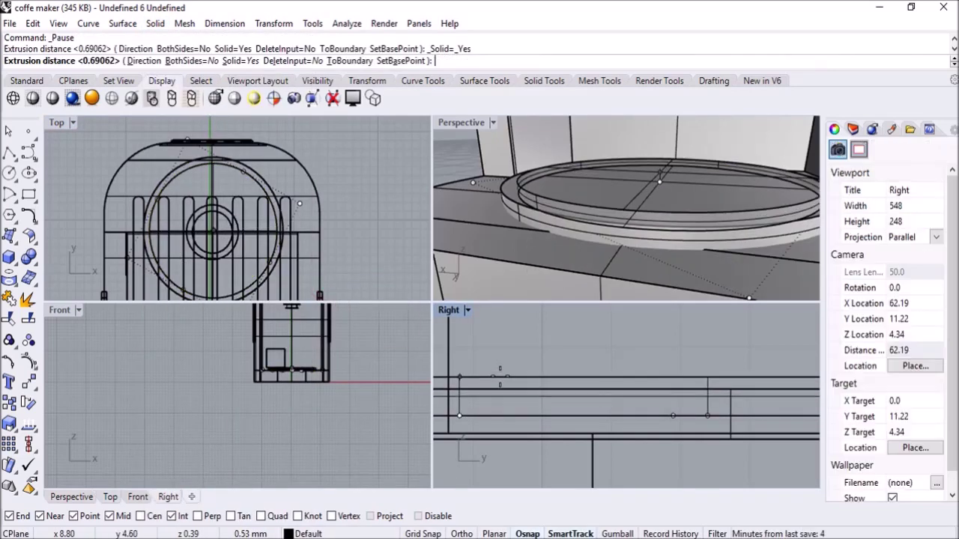
pyautogui.click(499, 376)
# Lower the two stacked discs slightly in the Right view so they sink into the base shelf
pyautogui.moveTo(516, 389)
pyautogui.mouseDown()
pyautogui.moveTo(527, 375)
pyautogui.moveTo(527, 384)
pyautogui.mouseUp()
pyautogui.click(517, 363)
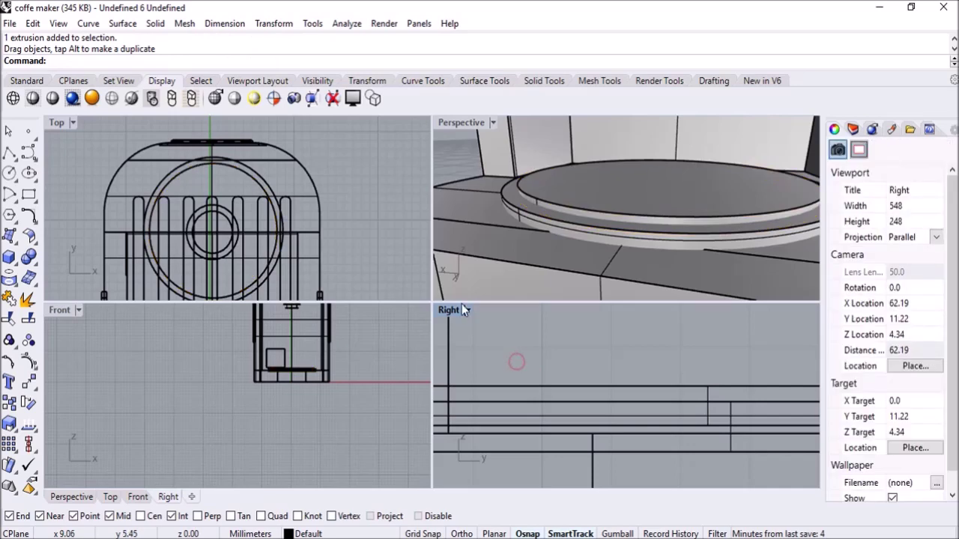
pyautogui.doubleClick(472, 125)
pyautogui.moveTo(472, 125); pyautogui.dragTo(296, 294, button='right')
pyautogui.scroll(-10, 407, 230)
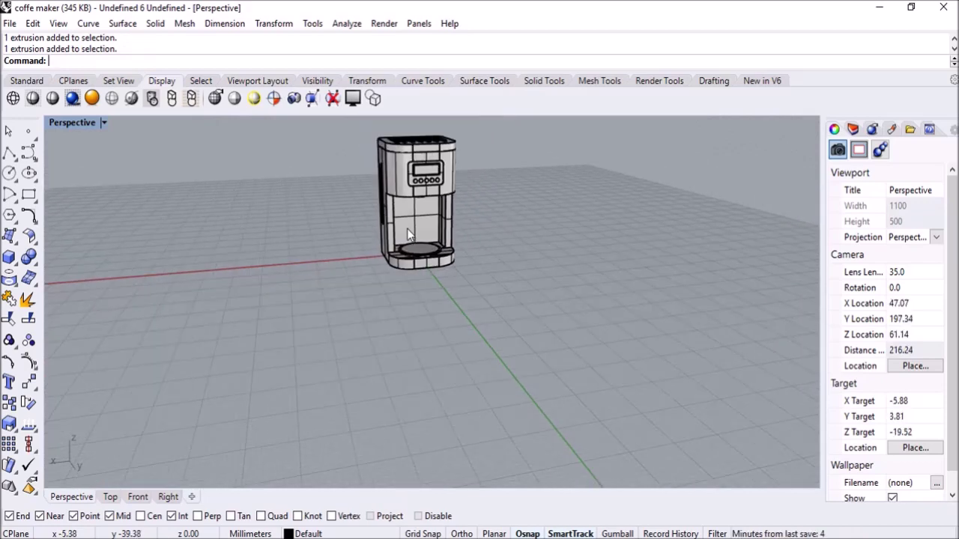